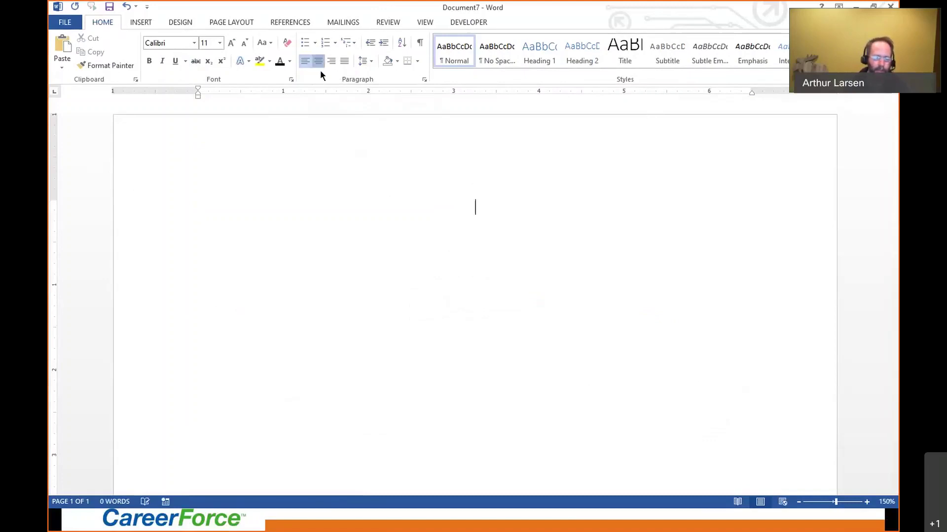
Enter the person's full name on the centered first line and the street address on the line below it.
type("John")
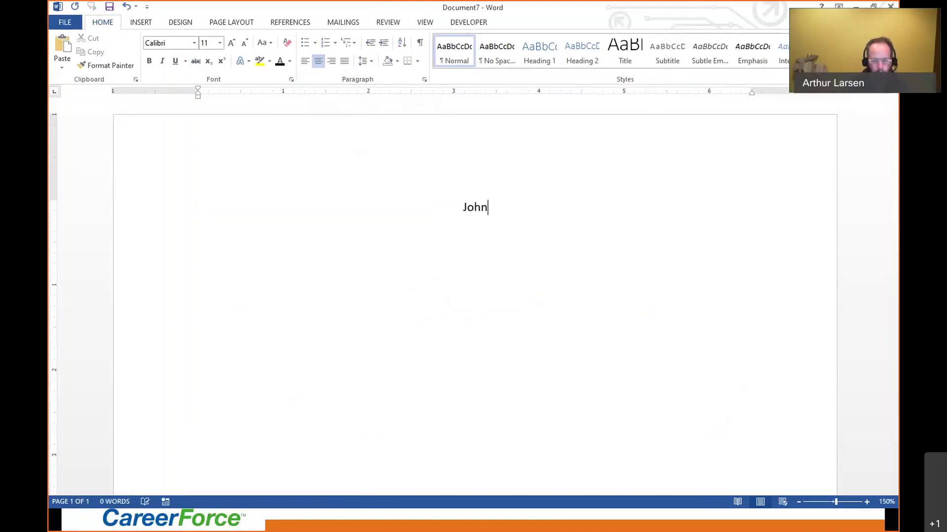
type(" Smith")
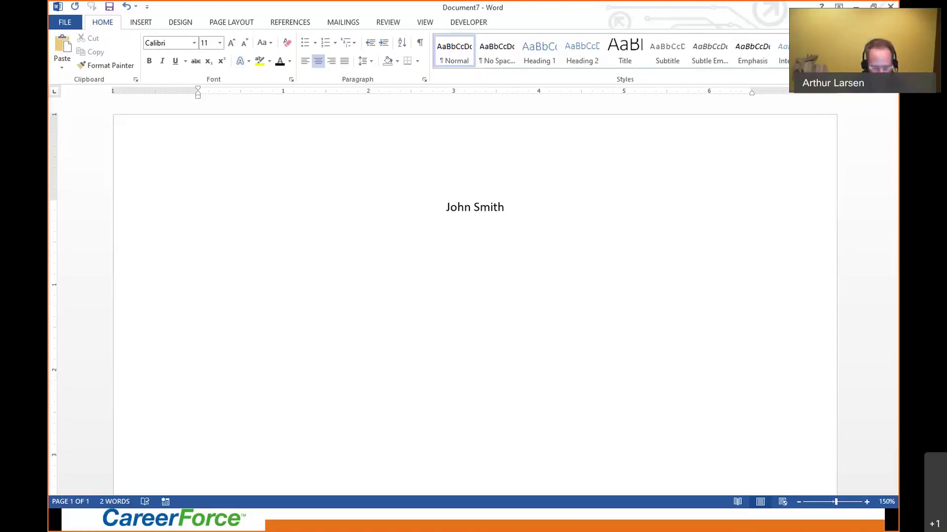
key("Return")
type("67")
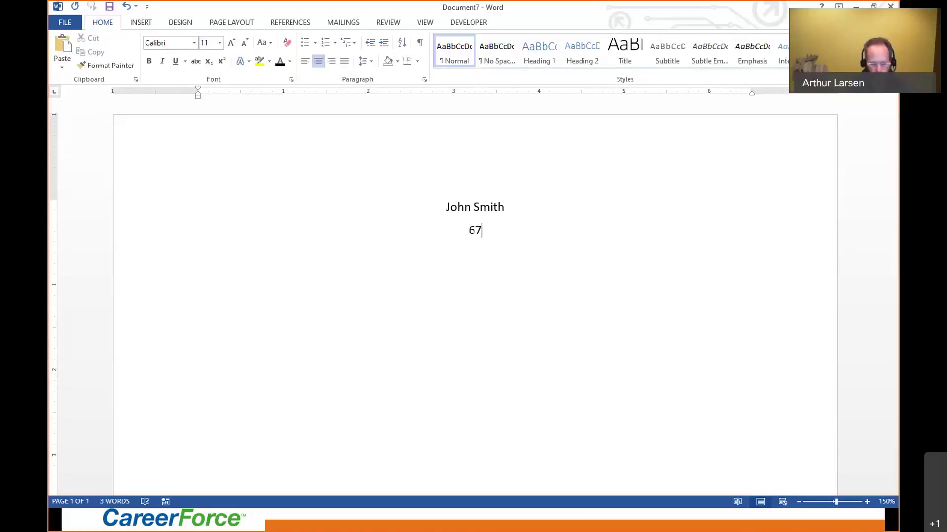
type("21")
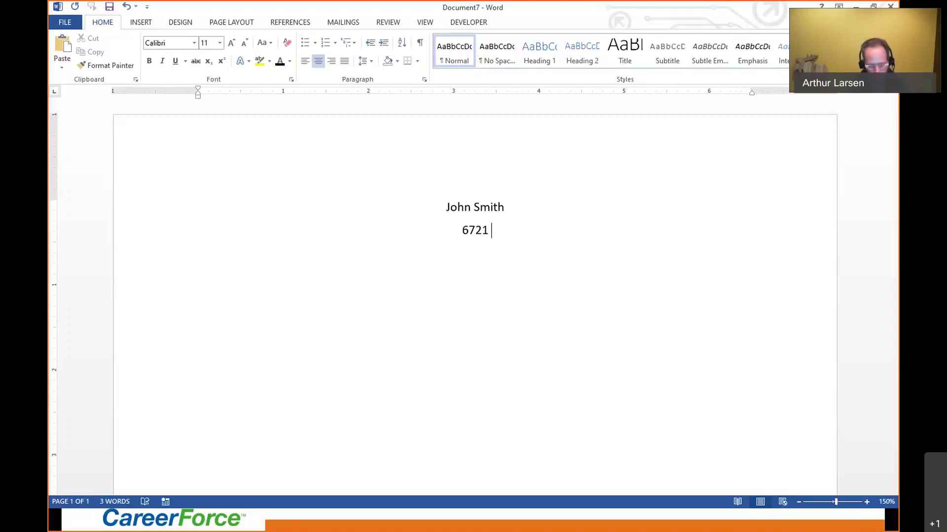
type(" Smith ")
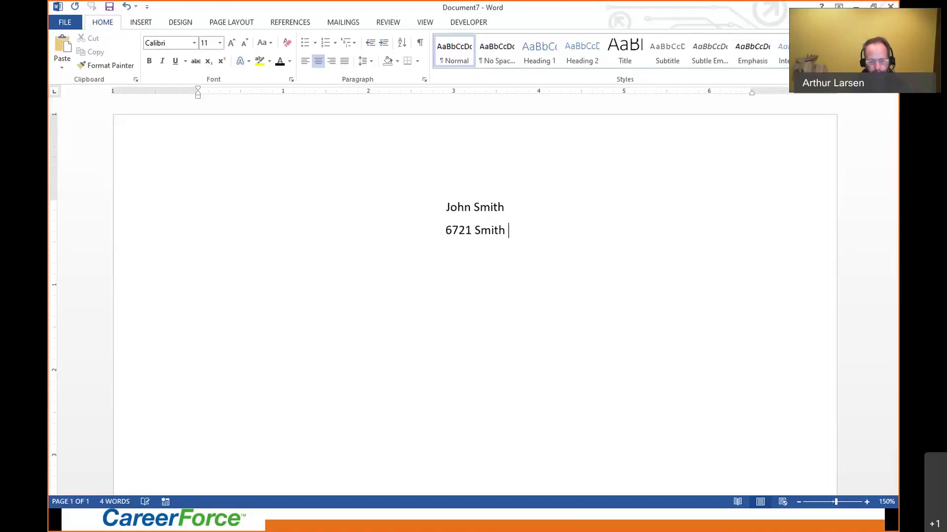
type("Street")
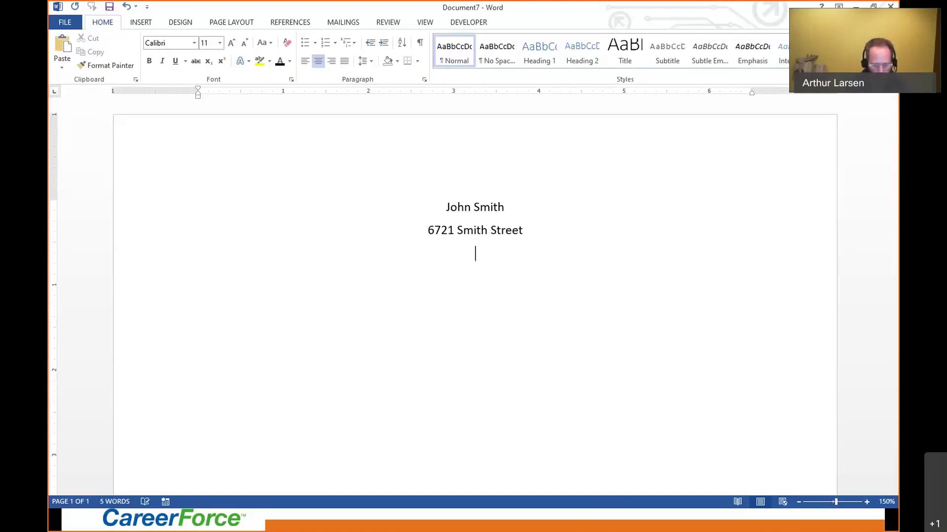
Add a third centered line with the city, the state name spelled out in full and the ZIP code.
key("Return")
type("Sa")
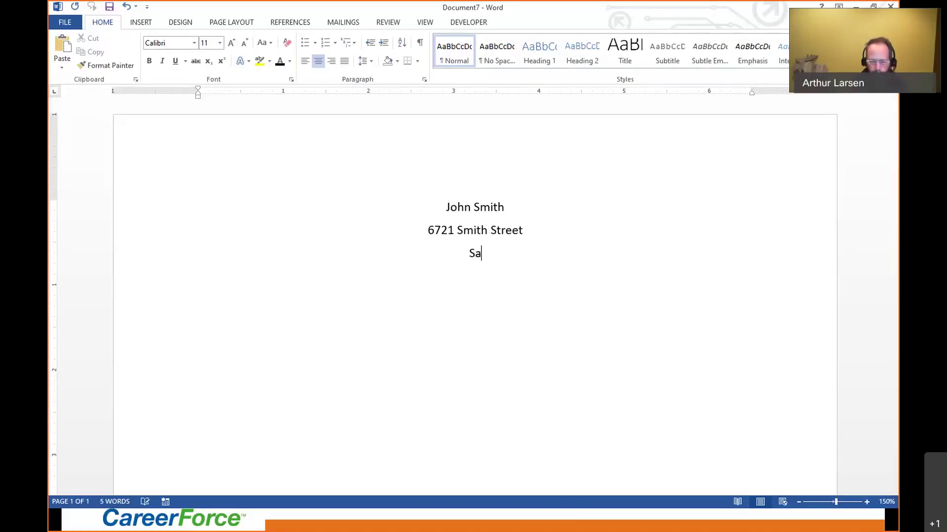
type("ginaw, ")
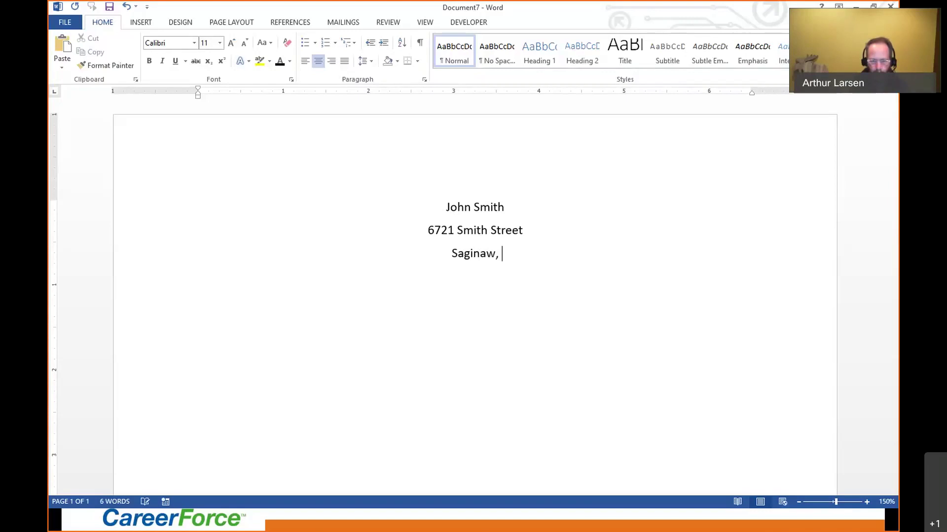
type("Minnesota")
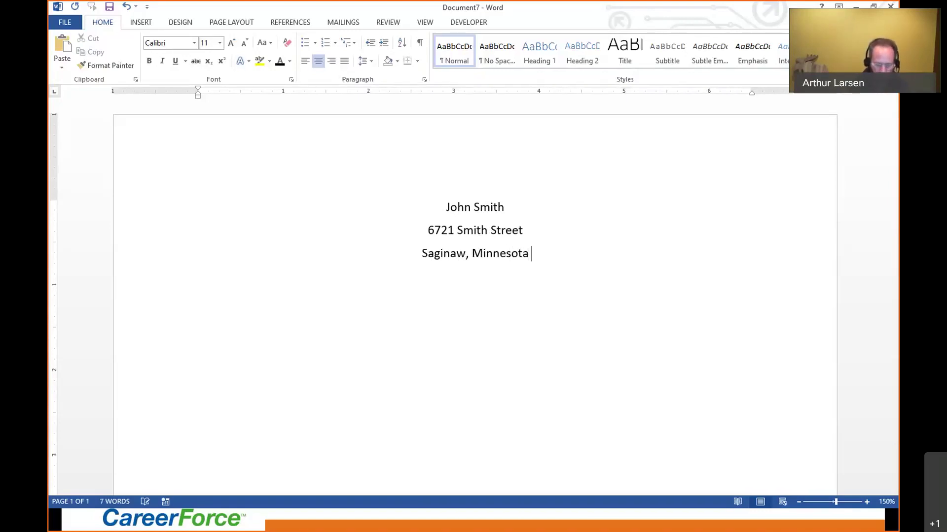
type(" 55779")
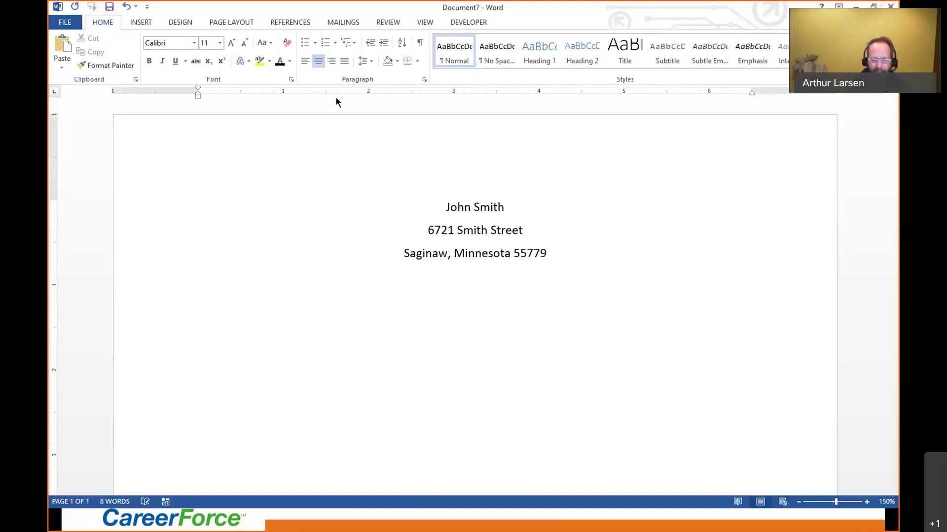
Replace the spelled-out state name in the address's last line with the abbreviation MN, without a period.
left_click_drag(510, 254, 467, 257)
key("BackSpace")
type("n")
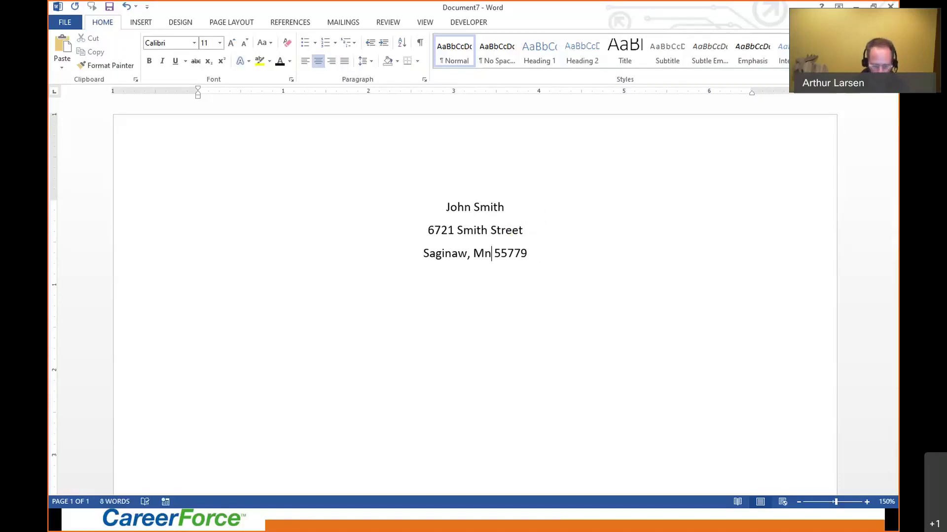
key("BackSpace")
type("N.")
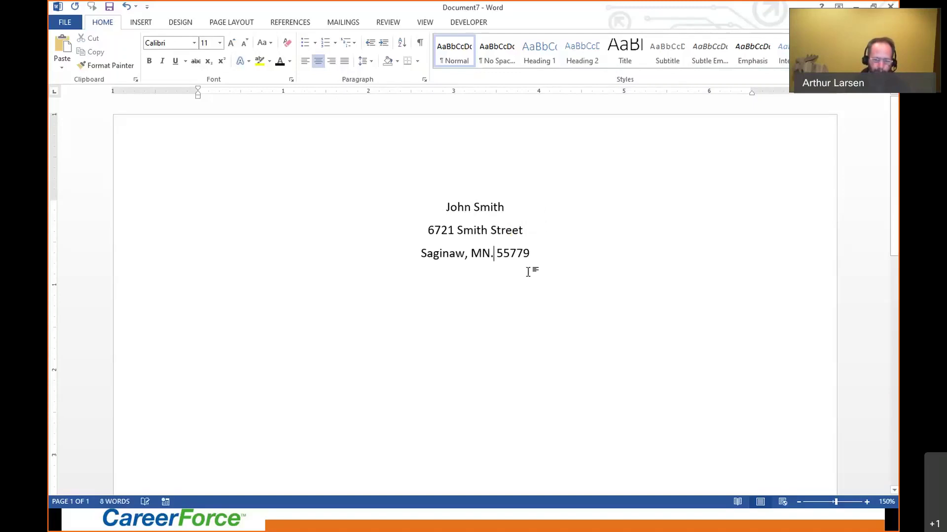
scroll(528, 272, "up", 2)
scroll(528, 272, "up", 9)
key("BackSpace")
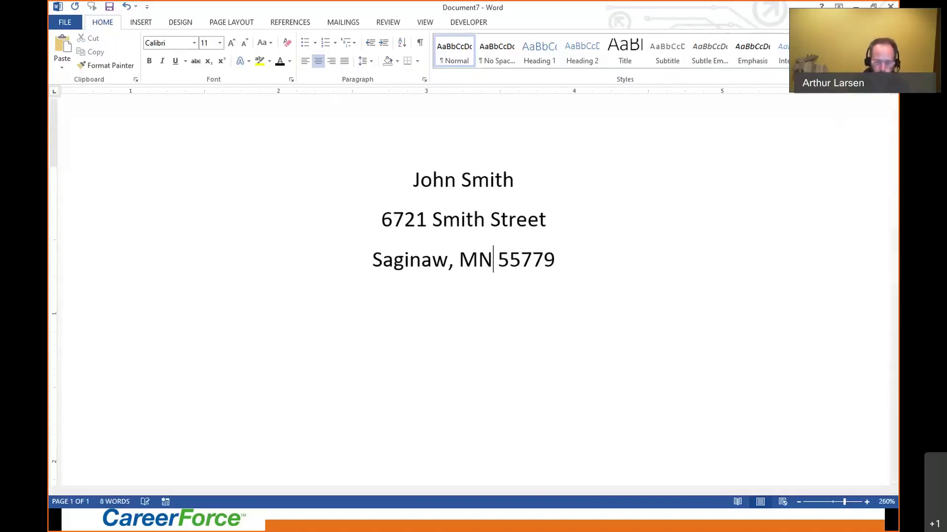
Try the abbreviation "Minn." for the state in the address line and return it to MN.
key("BackSpace")
type("inn.")
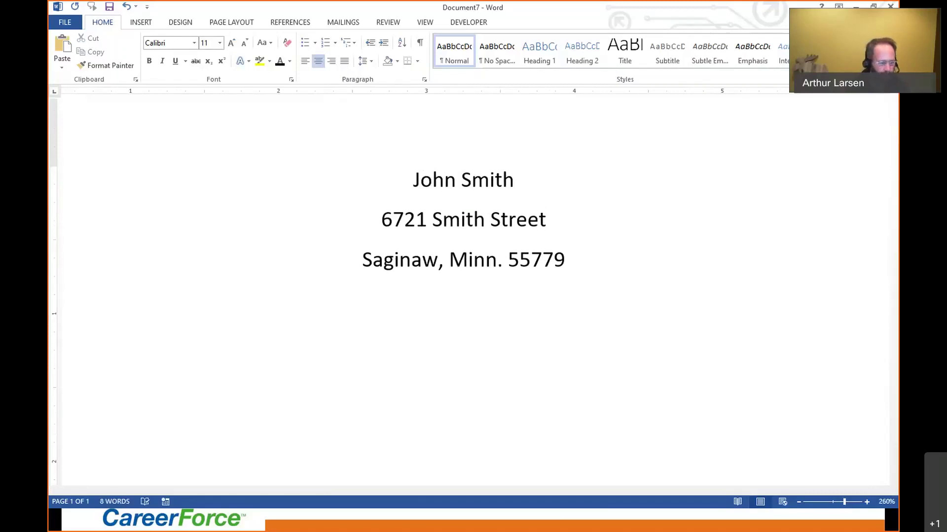
key("BackSpace")
key("BackSpace")
key("BackSpace")
key("BackSpace")
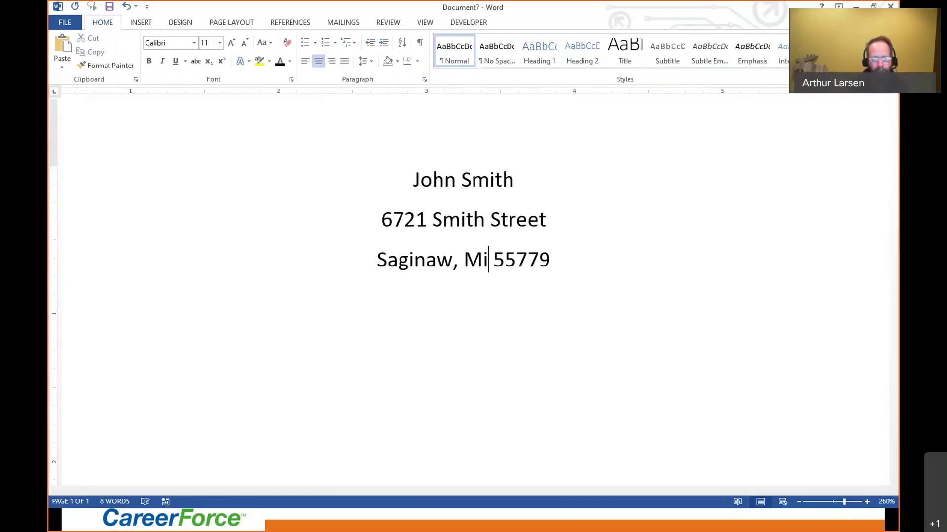
type("N")
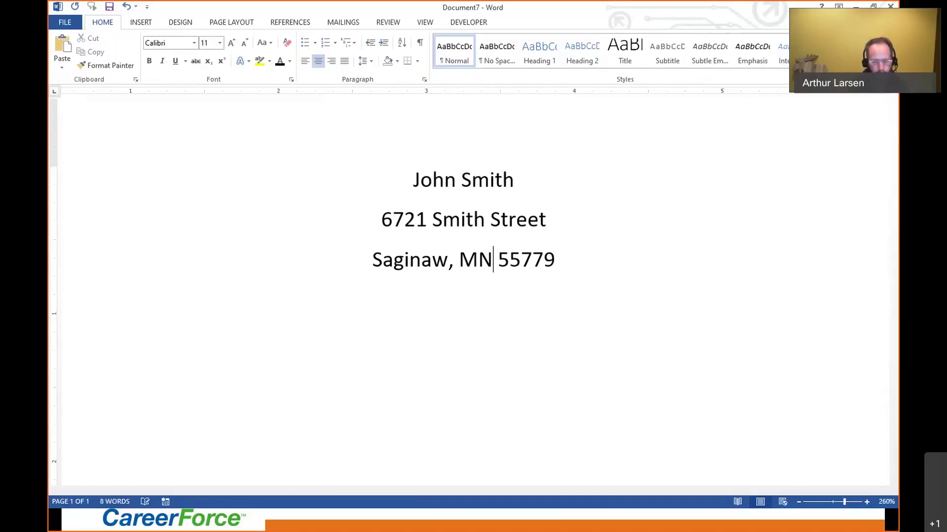
Replace the state abbreviation in the address line with the full name Minnesota.
key("BackSpace")
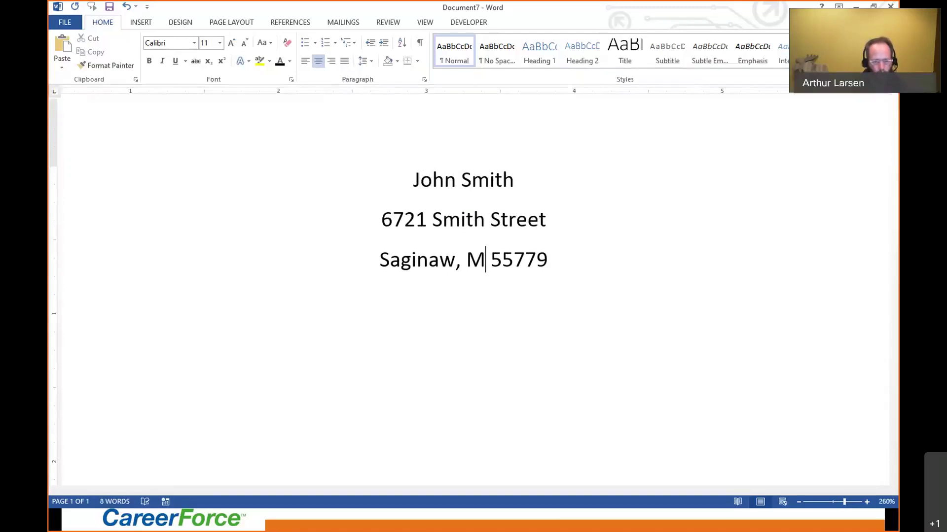
type("inn")
key("BackSpace")
key("BackSpace")
key("BackSpace")
type("innesota")
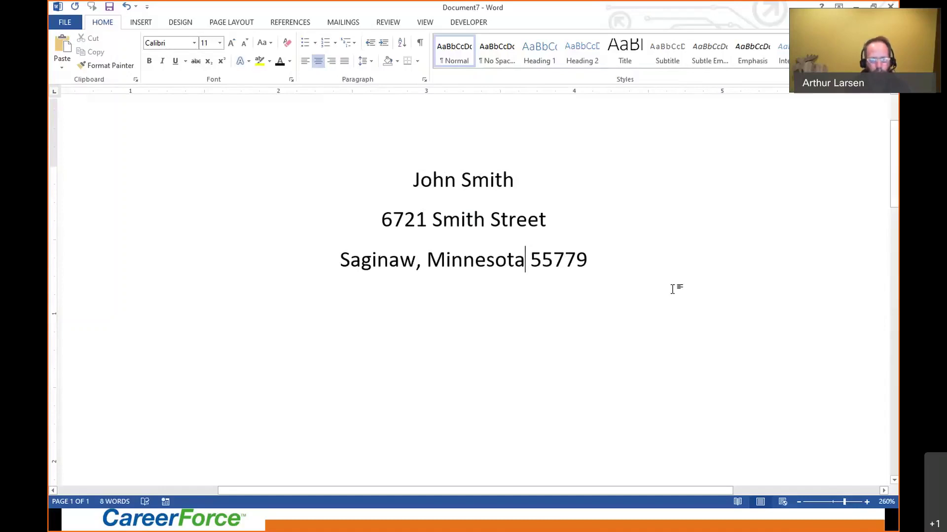
Set the paragraph spacing after all three lines of the contact block to Auto.
left_click(596, 264)
left_click(327, 141, "shift")
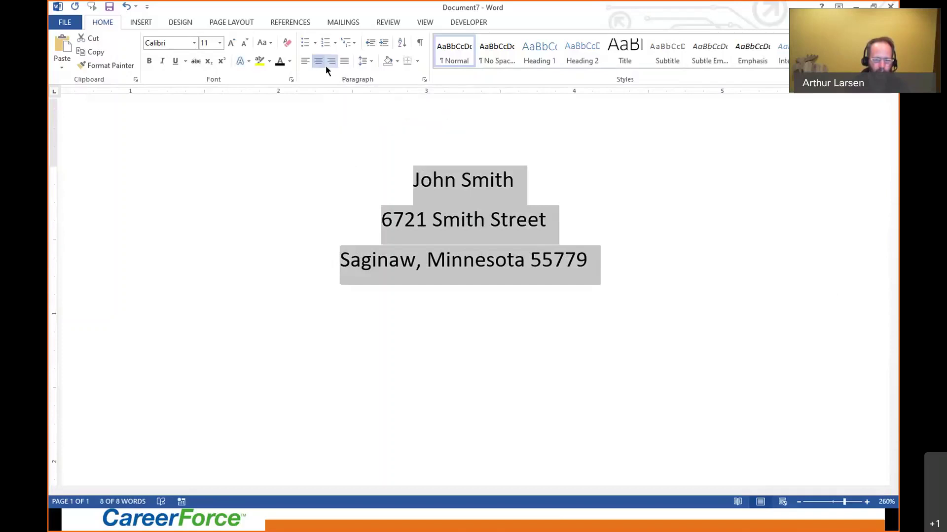
left_click(424, 81)
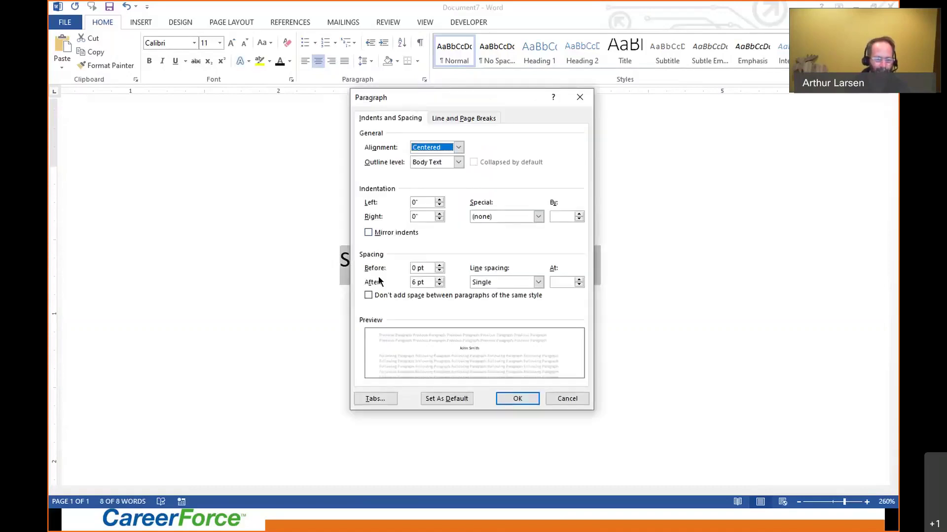
left_click(439, 285)
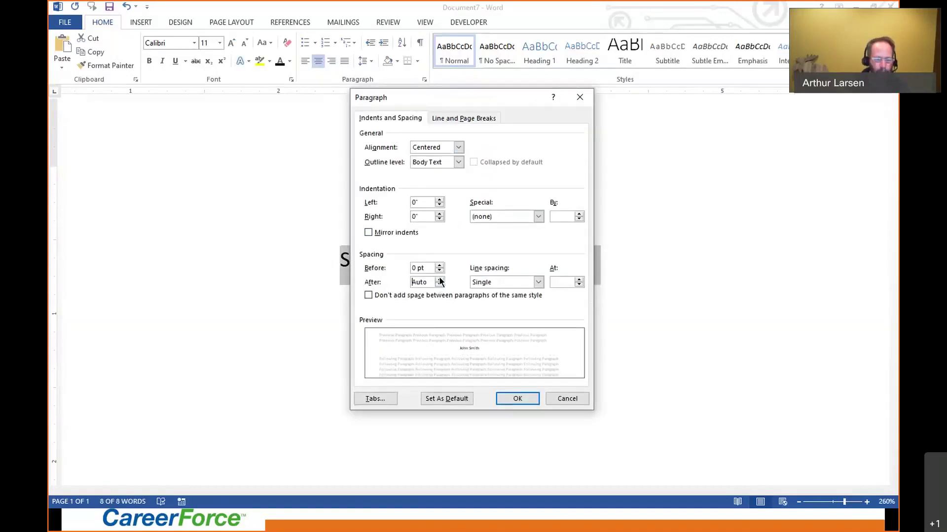
left_click(518, 395)
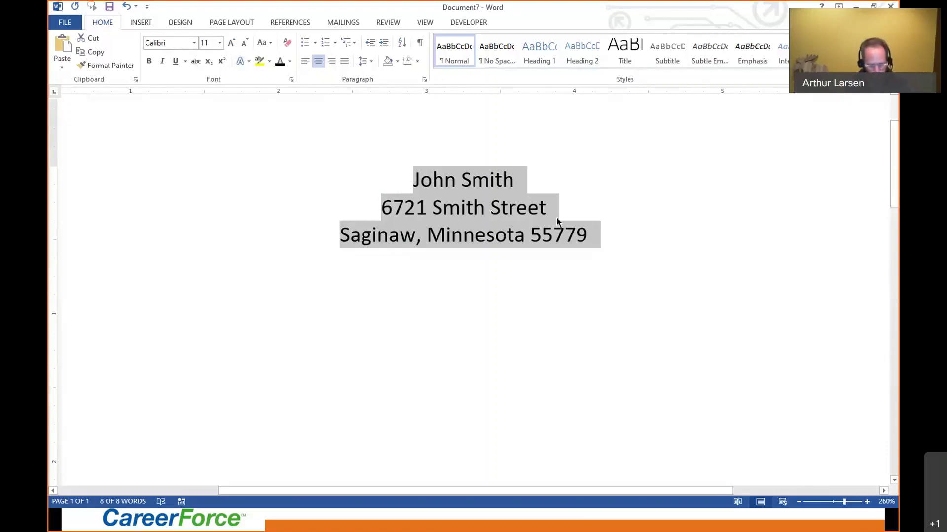
Paste two copies of the three-line contact block below the original, leaving one blank line between the blocks.
left_click(443, 285)
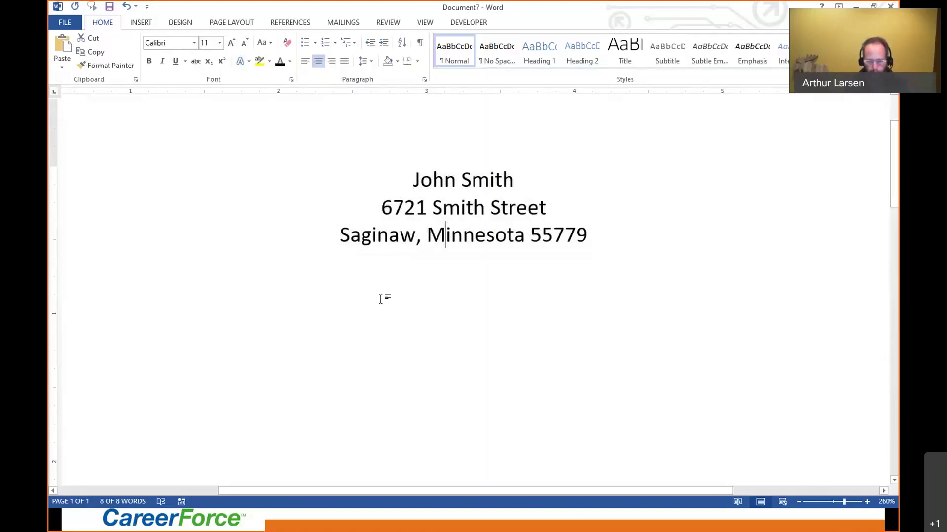
key("Return")
key("Return")
type("John Smith 6721 Smith Street Saginaw, Minnesota 55779")
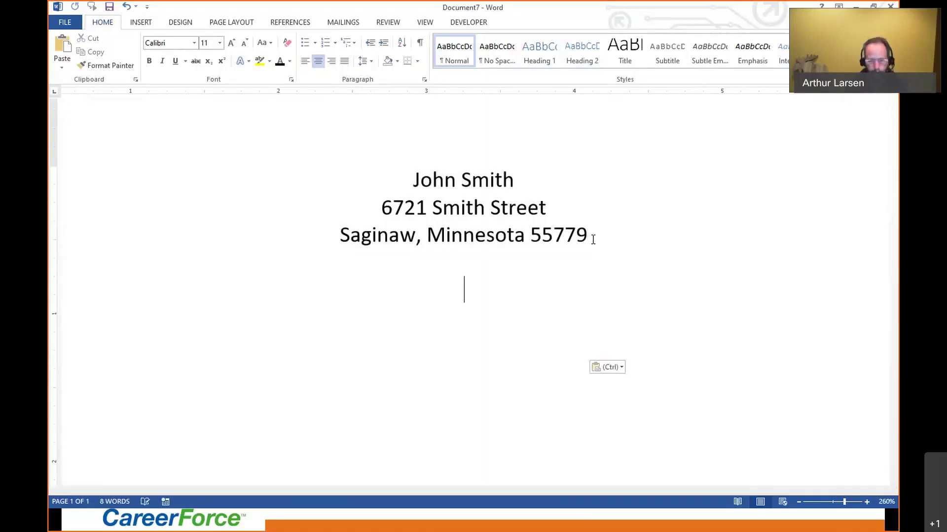
key("Return")
type("John Smith 6721 Smith Street Saginaw, Minnesota 55779")
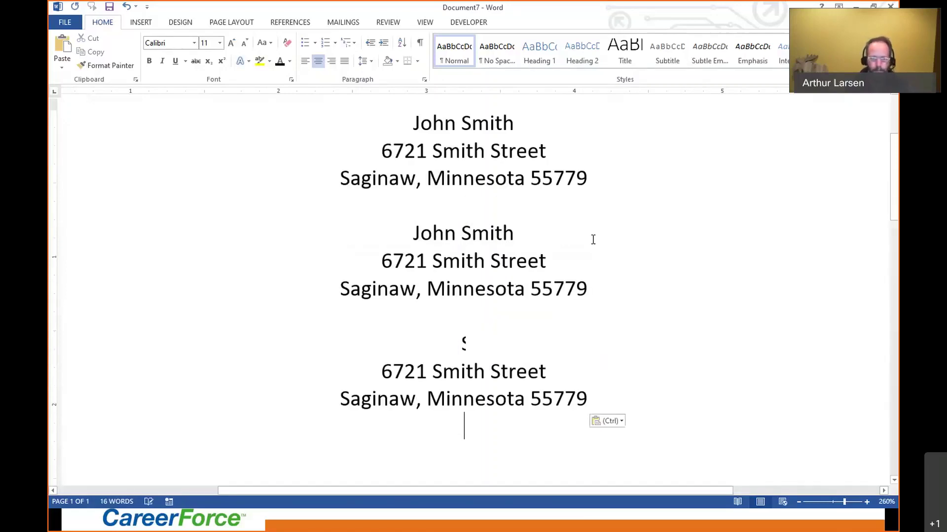
scroll(565, 309, "up", 3)
scroll(565, 308, "down", 3)
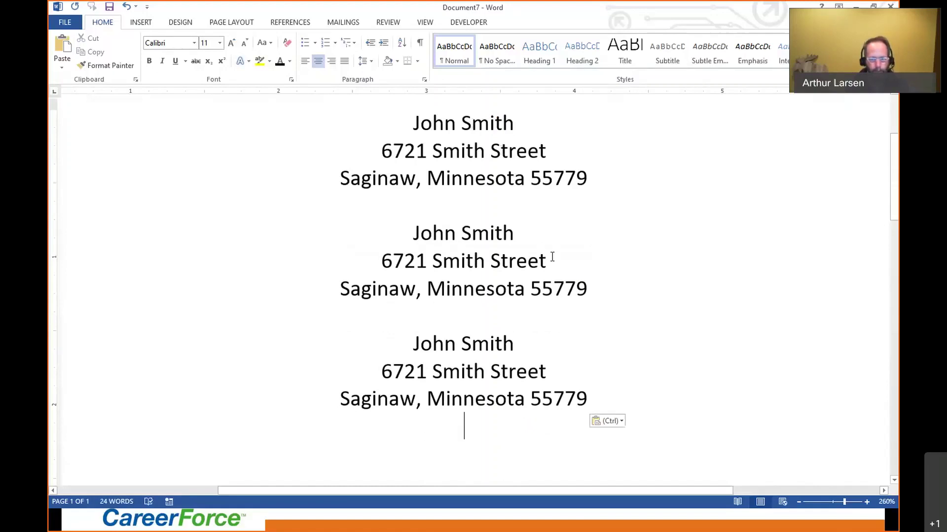
Change the font of the middle contact block to Tahoma.
left_click_drag(589, 291, 410, 236)
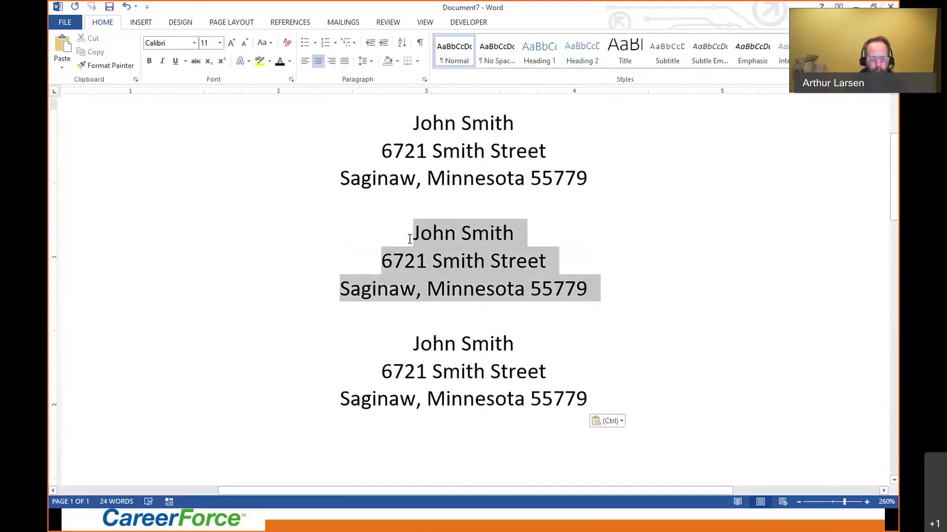
left_click(194, 44)
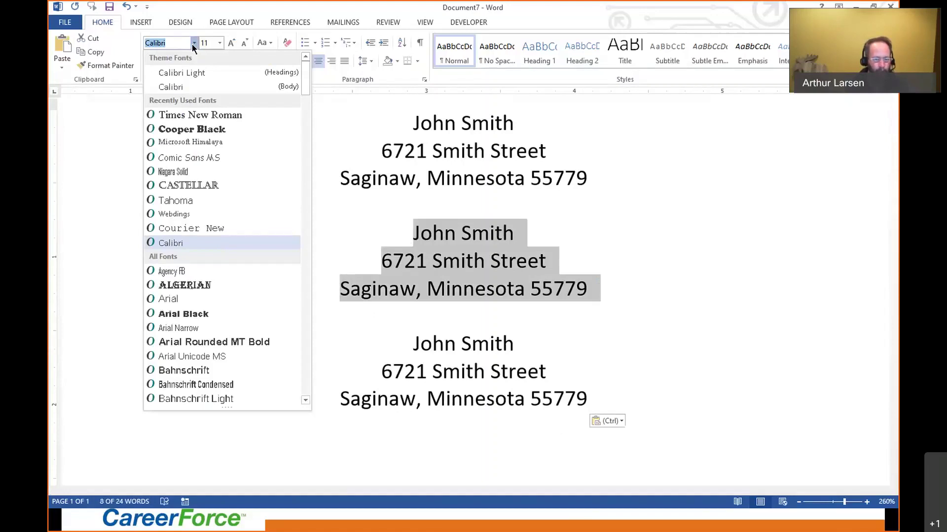
left_click(194, 200)
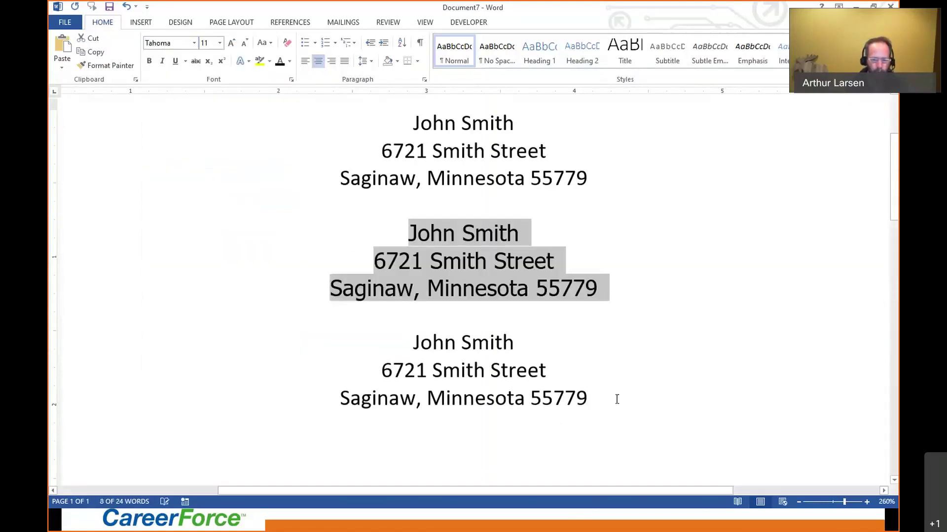
Change the font of the third contact block to Arial and deselect it.
left_click_drag(617, 400, 410, 340)
left_click(193, 43)
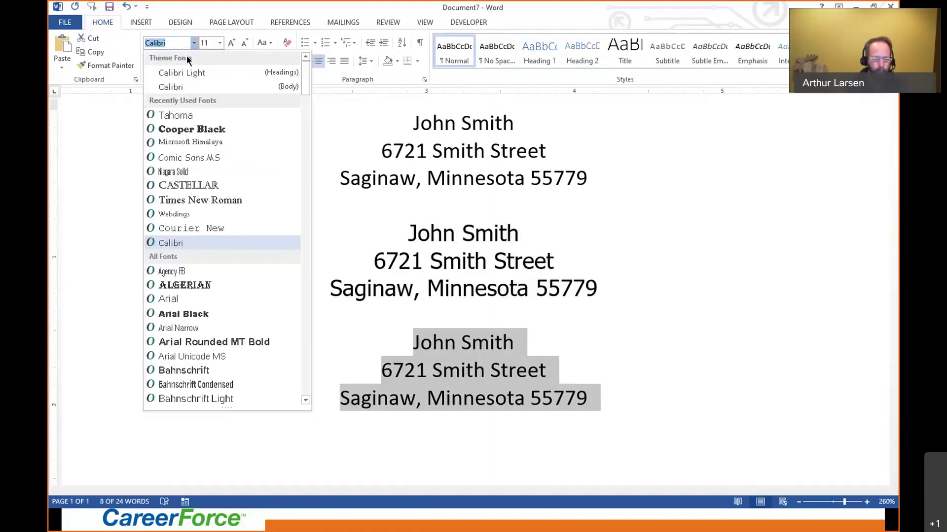
left_click(190, 297)
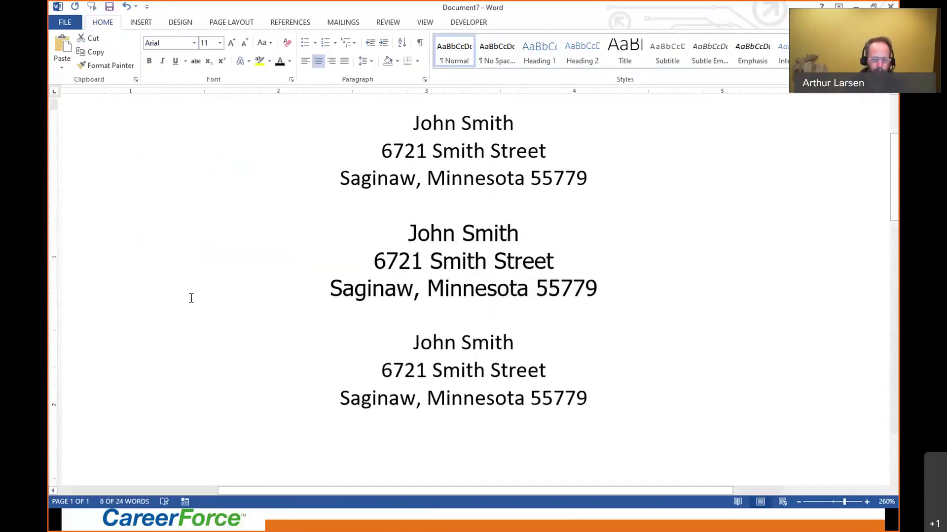
left_click(711, 342)
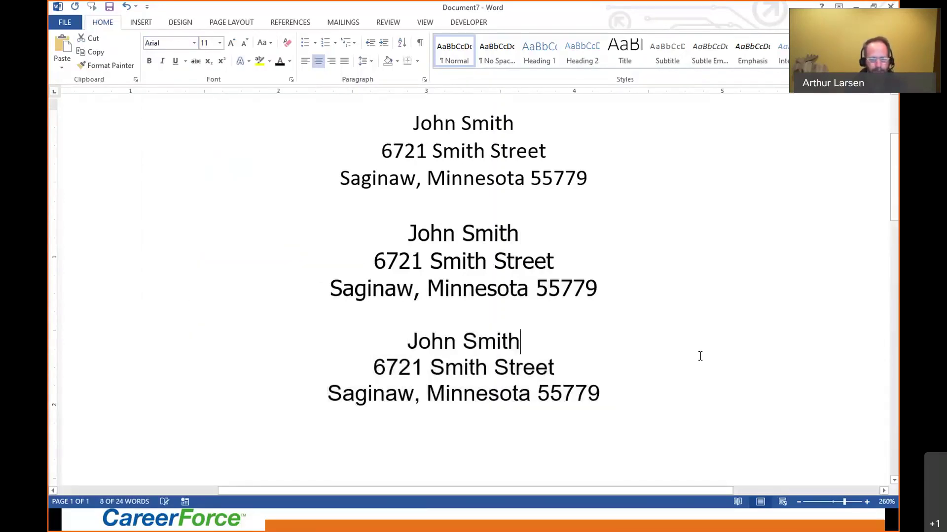
scroll(691, 355, "up", 1)
scroll(691, 355, "down", 1)
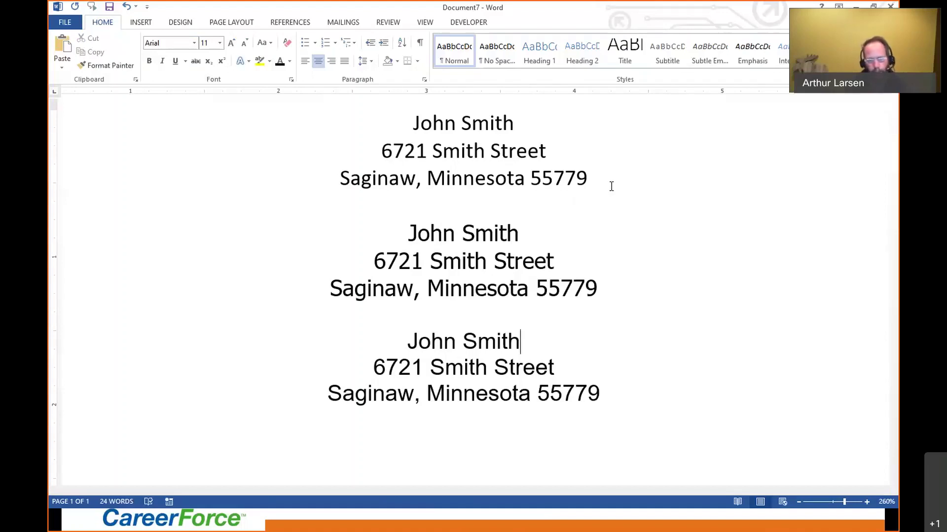
Change the font of the middle contact block to Times New Roman and deselect it.
left_click(488, 151)
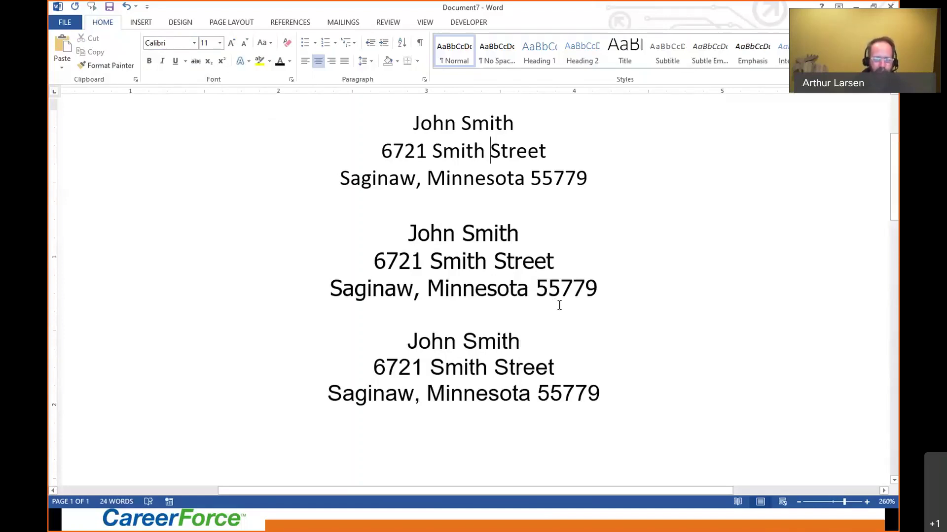
left_click_drag(601, 292, 408, 231)
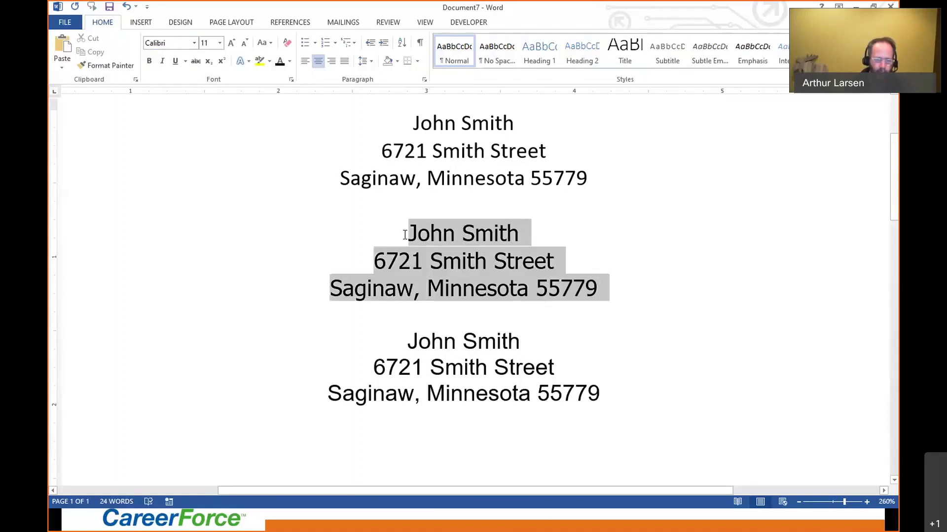
left_click(194, 43)
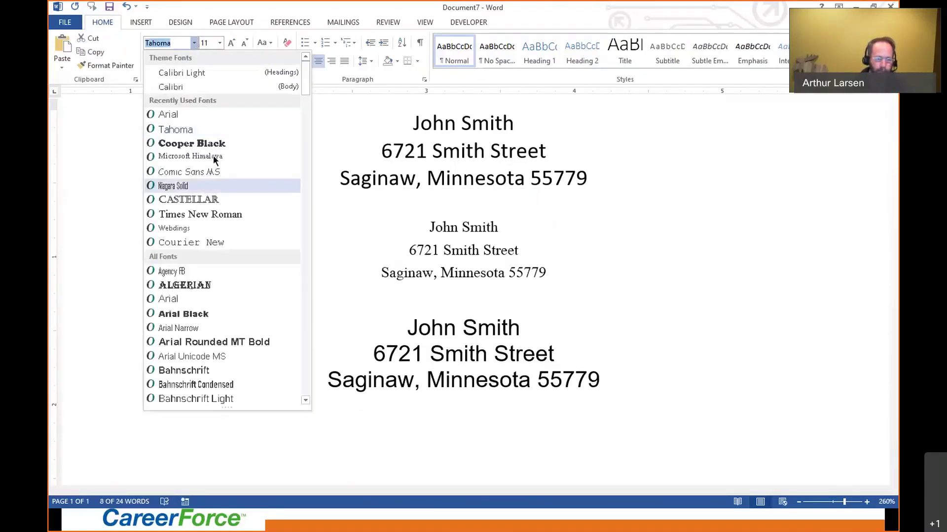
left_click(205, 219)
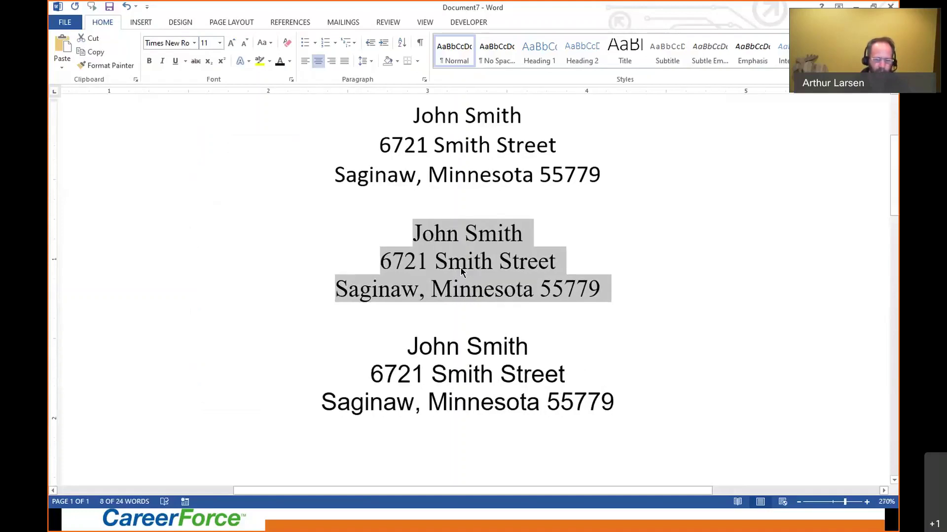
scroll(460, 269, "up", 12, "ctrl")
scroll(460, 271, "up", 9, "ctrl")
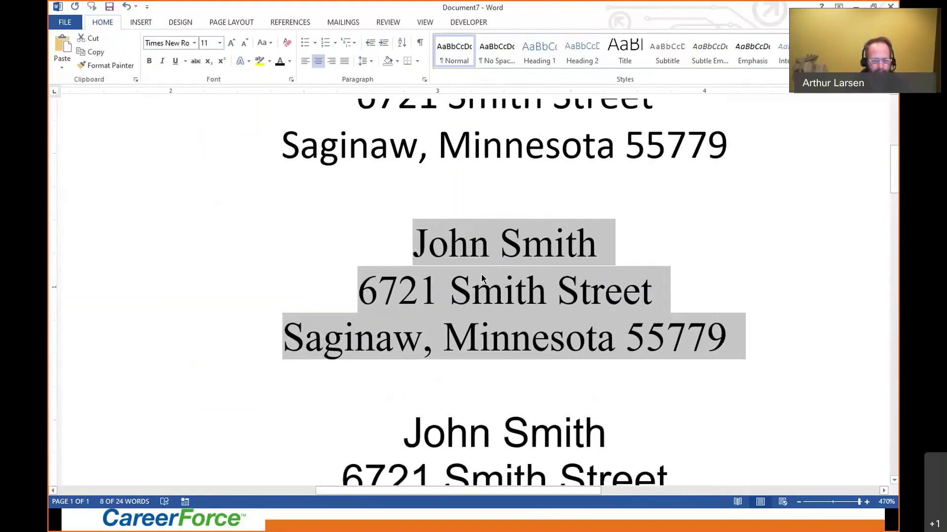
scroll(483, 278, "down", 10)
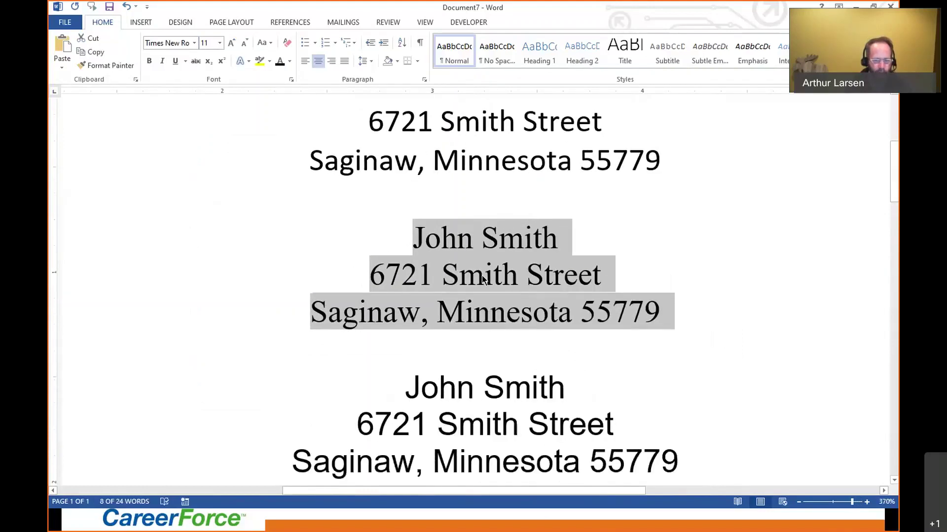
scroll(482, 278, "down", 9)
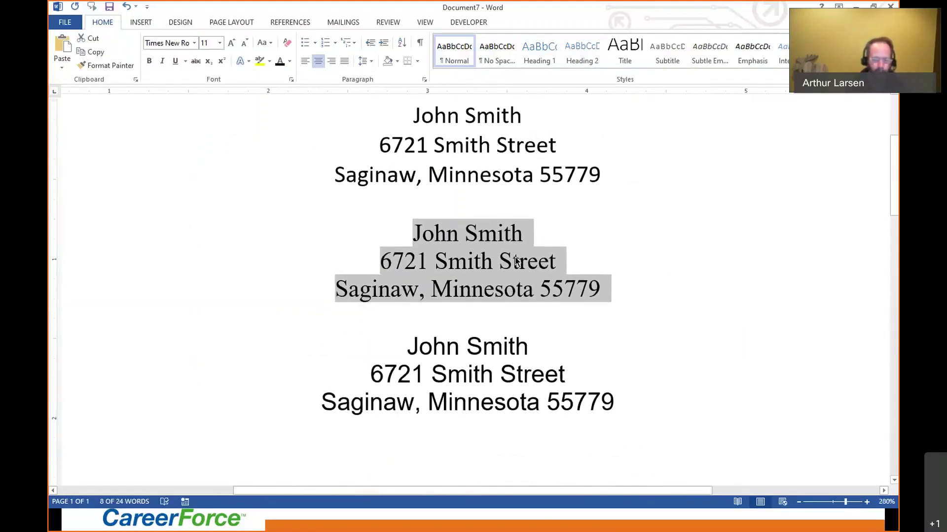
left_click(508, 145)
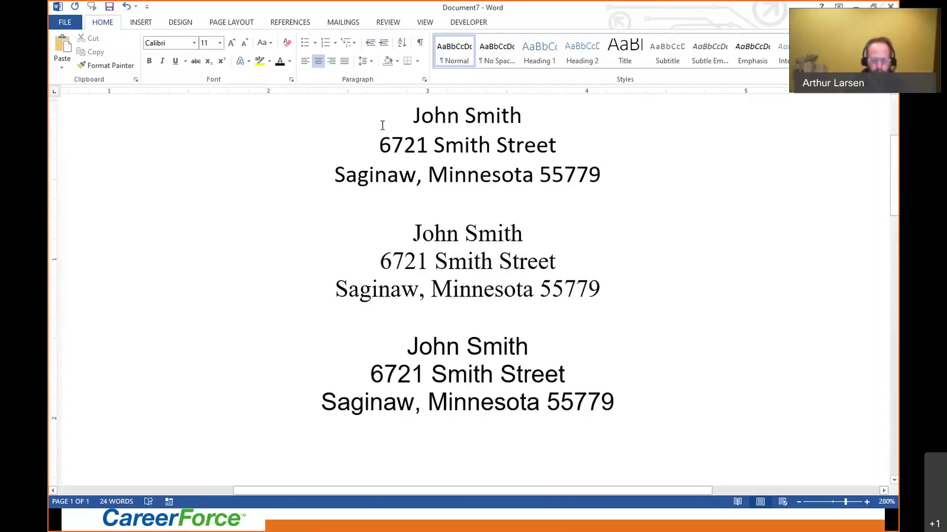
Make the name line of the first contact block bold and enlarge it to 16 pt.
scroll(369, 210, "up", 2)
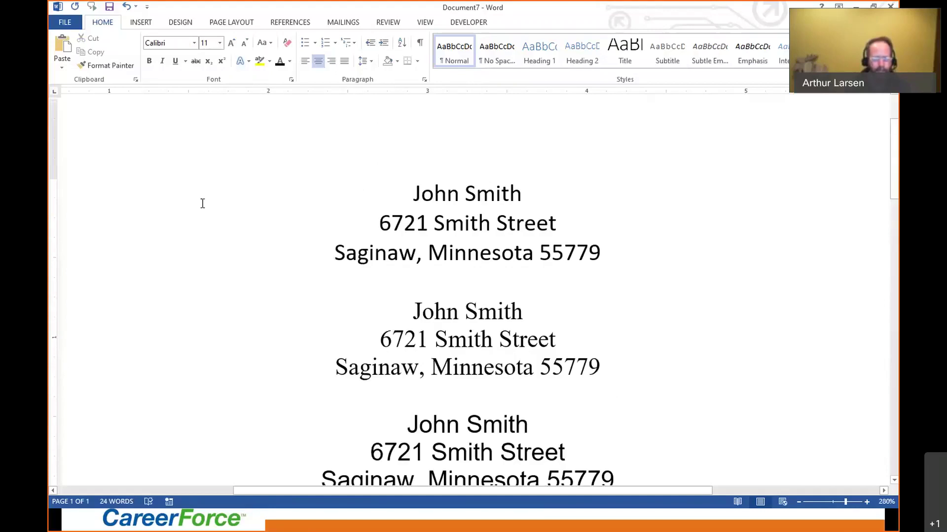
left_click_drag(403, 199, 525, 197)
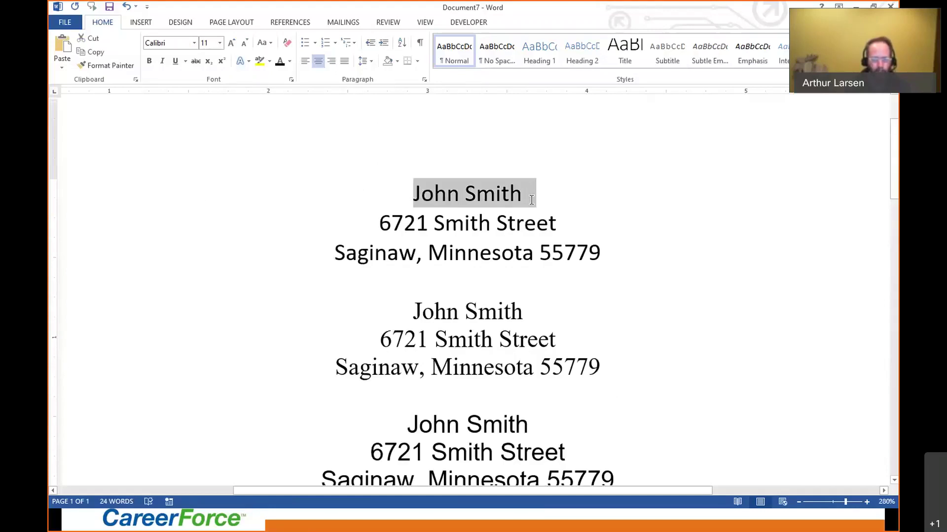
left_click(149, 61)
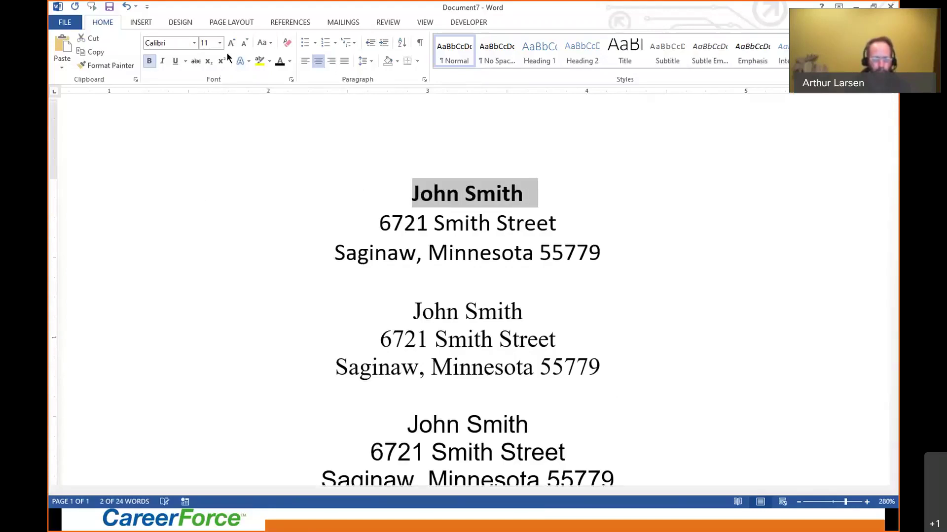
left_click(231, 42)
left_click(230, 43)
left_click(230, 42)
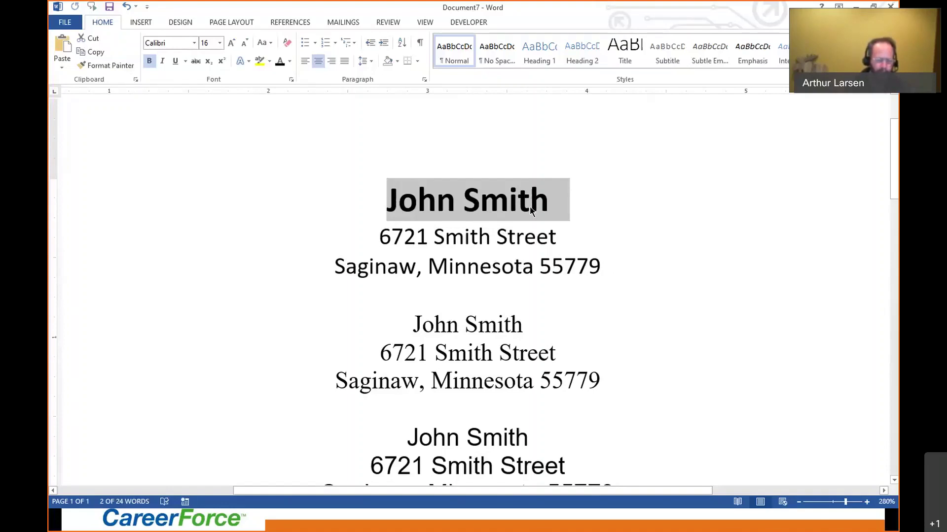
Try the Berlin Sans FB Demi font on the bold name line and undo the font change.
left_click(196, 43)
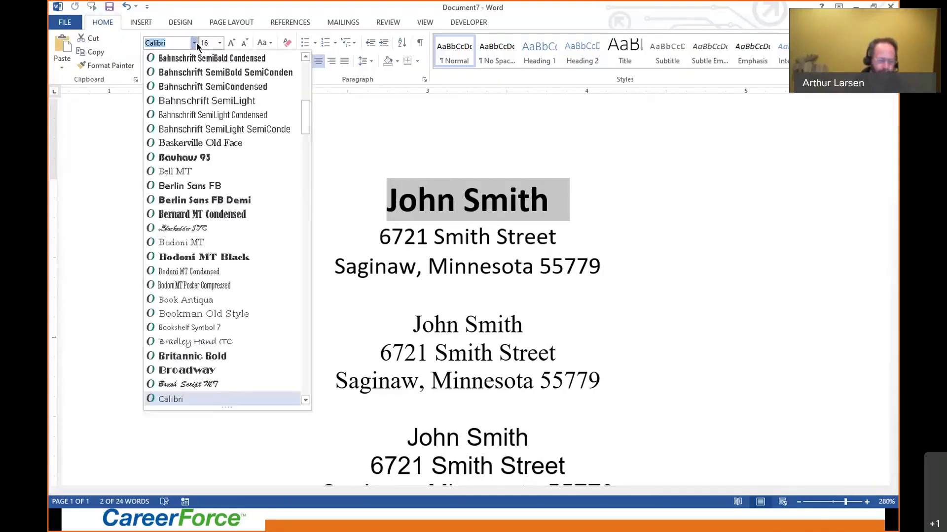
left_click(197, 200)
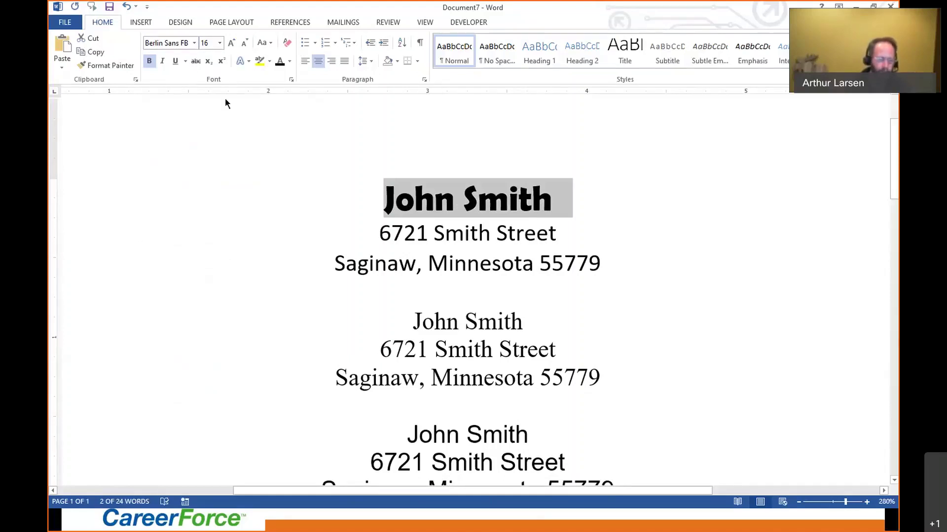
left_click(126, 7)
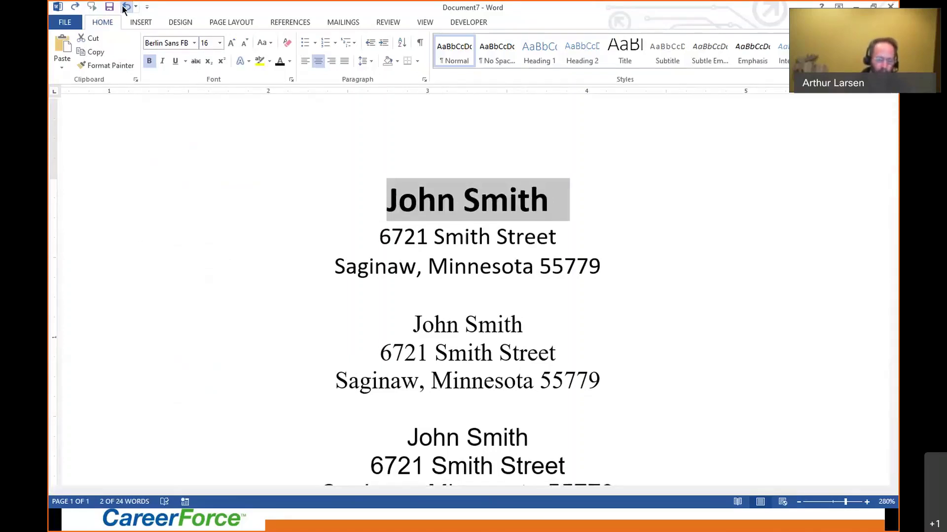
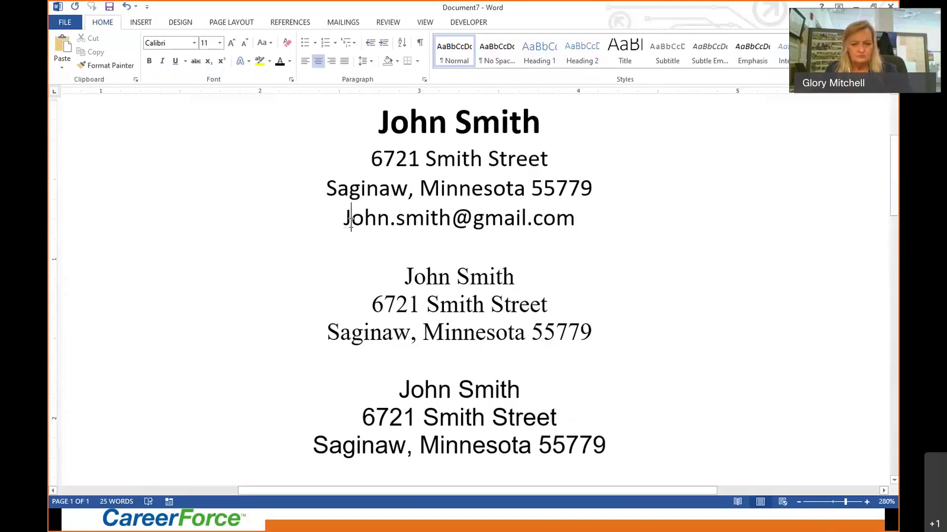
Change the e-mail address's first letter to lowercase and turn the address into a hyperlink, adding a new line below it.
left_click(347, 217)
key("Delete")
type("j")
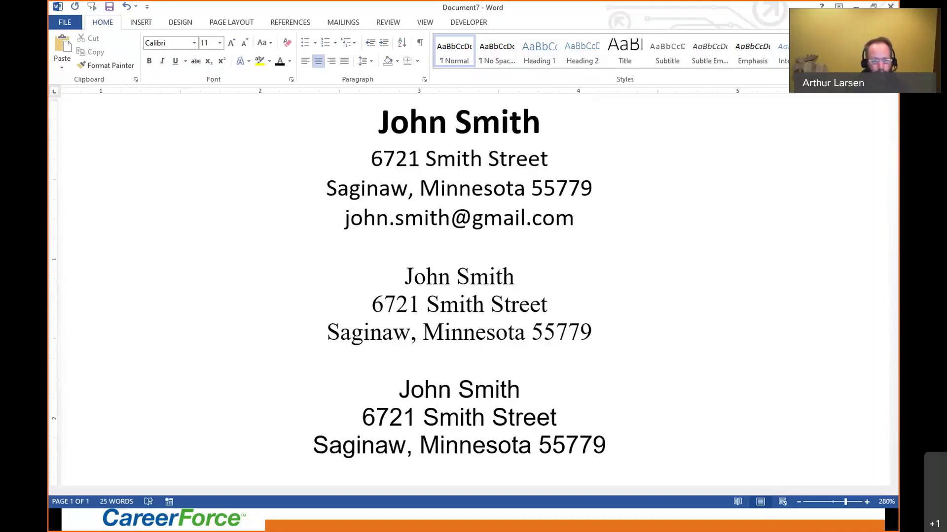
left_click(588, 219)
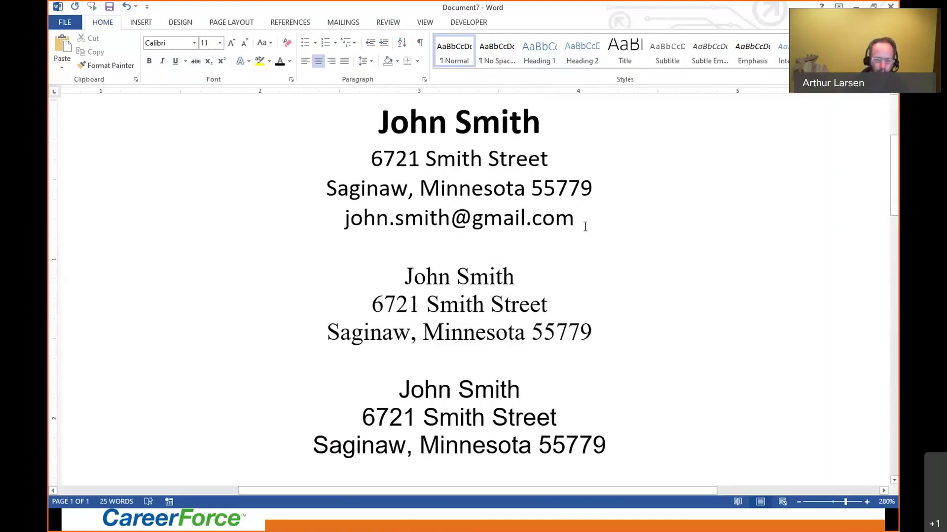
key("Return")
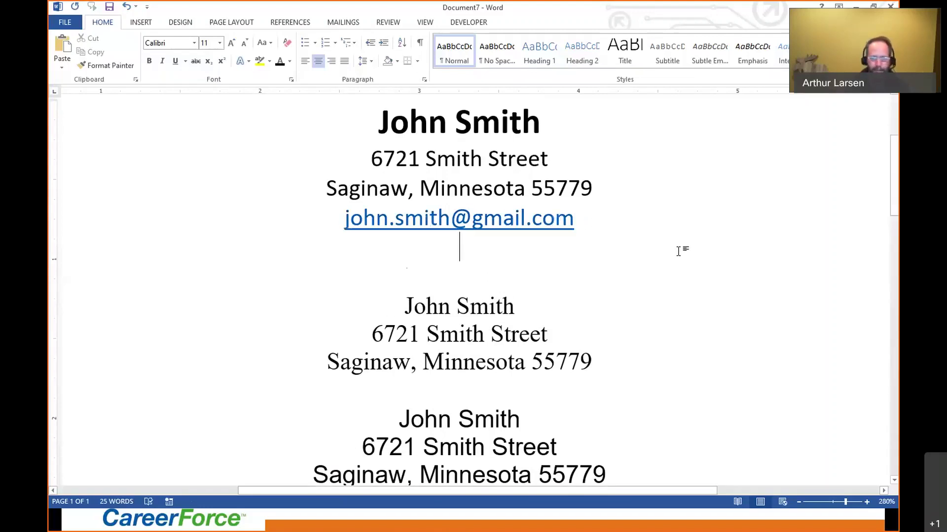
Left-align the e-mail line in the first contact block and indent the address to its first tab stop.
left_click(666, 226)
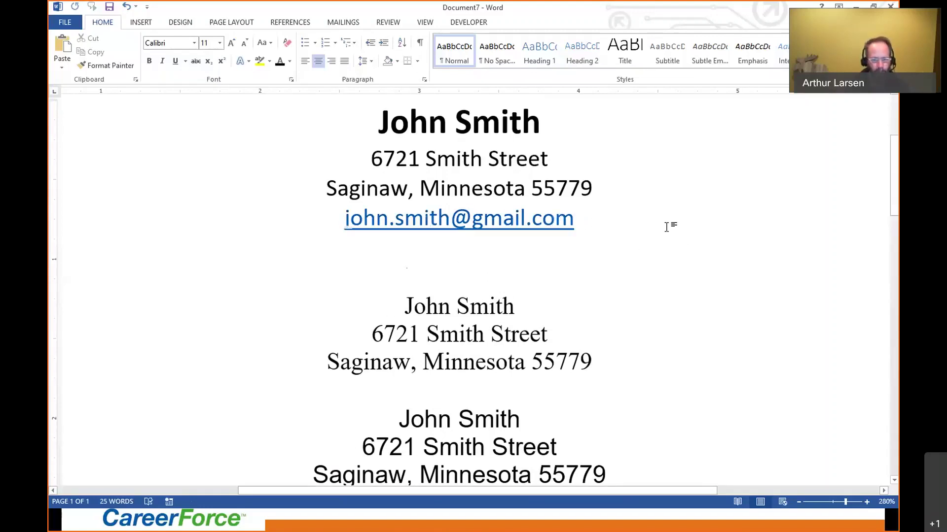
left_click(304, 63)
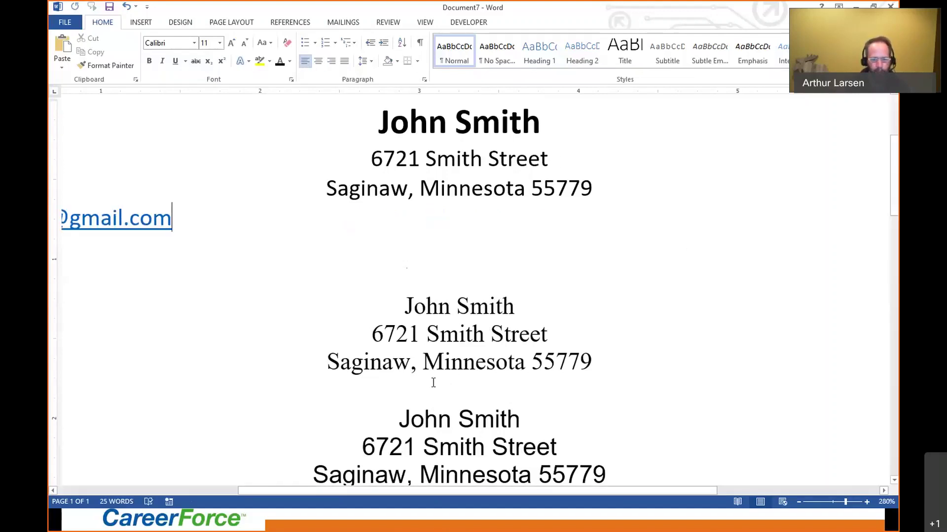
scroll(433, 382, "down", 9)
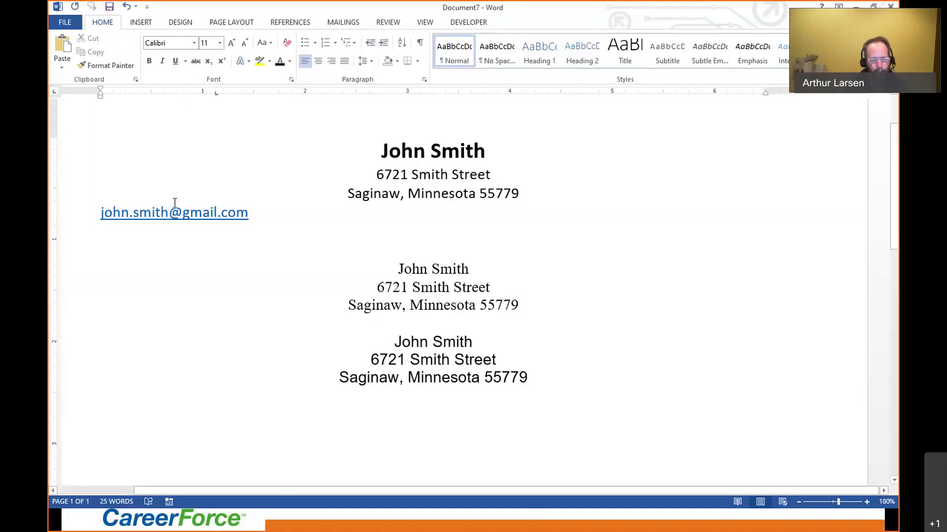
left_click(98, 210)
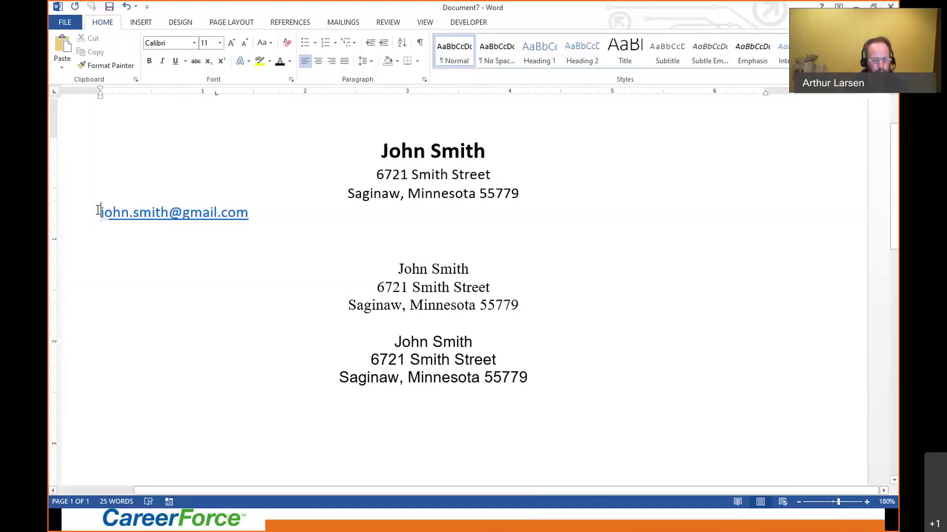
key("Tab")
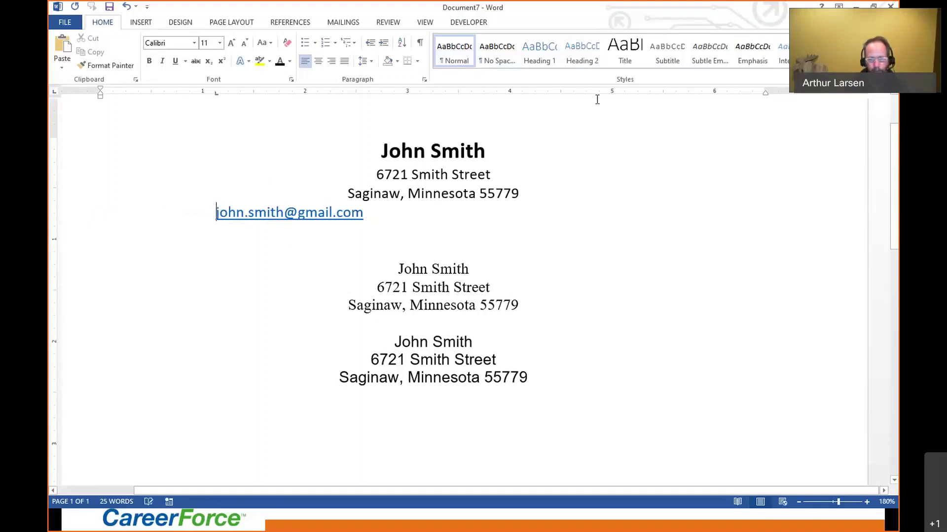
left_click_drag(602, 93, 612, 97)
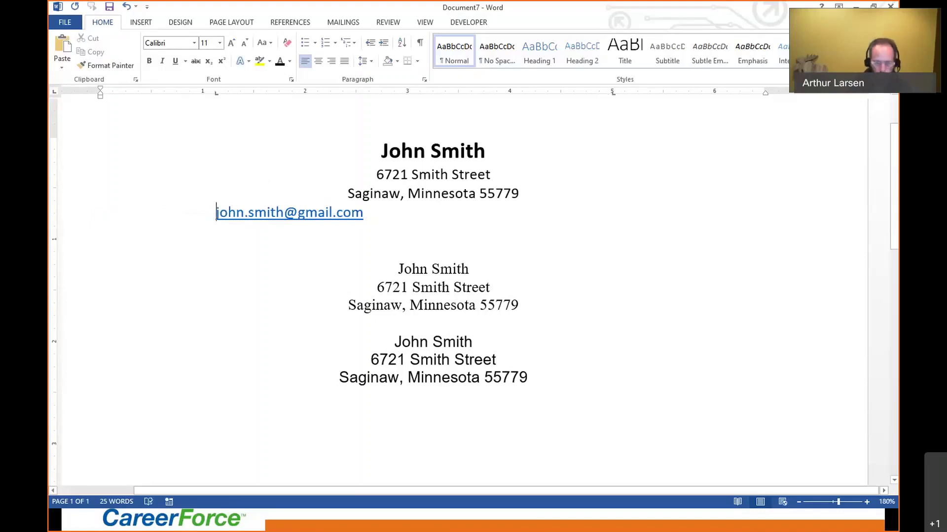
type("L")
key("BackSpace")
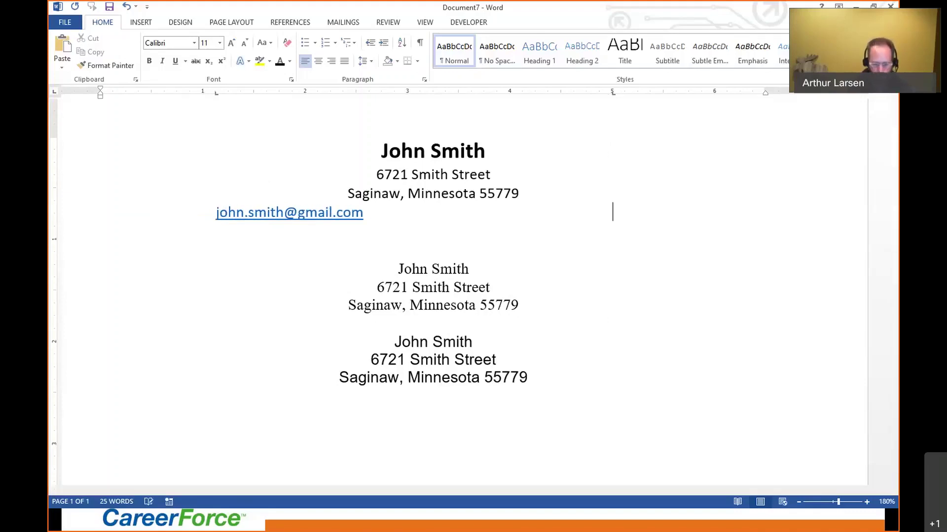
key("End")
key("Tab")
type("www")
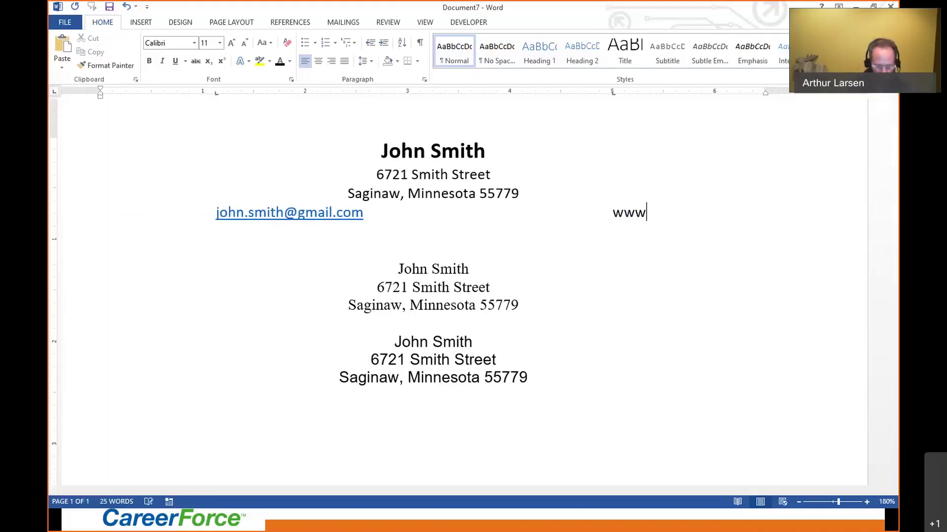
type(".linked")
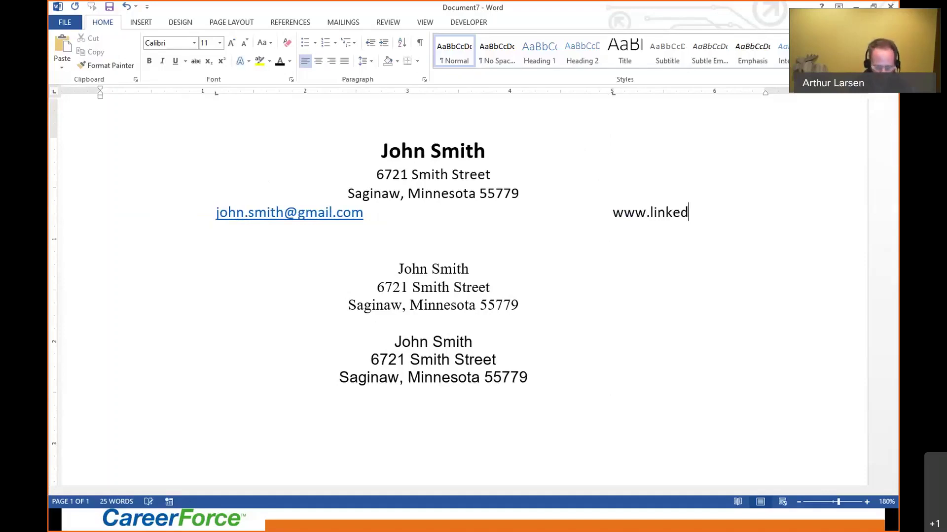
type("in")
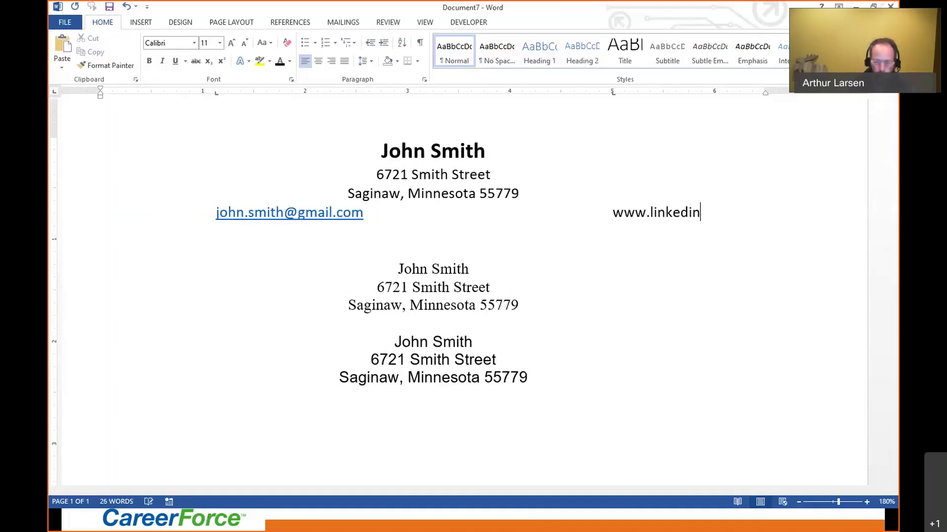
type(".com")
key("Return")
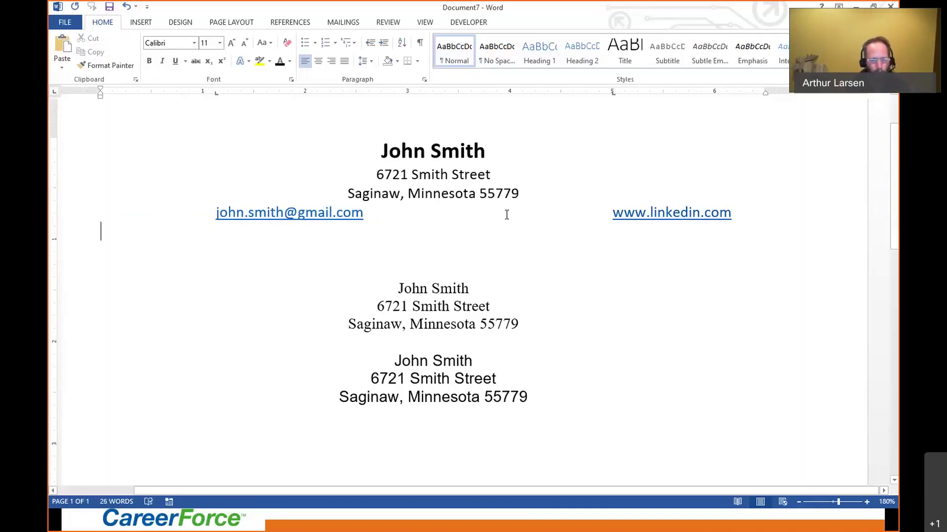
Move the tab stops of the e-mail and website line to about 0.95 inch and about 4.2 inches.
left_click(471, 211)
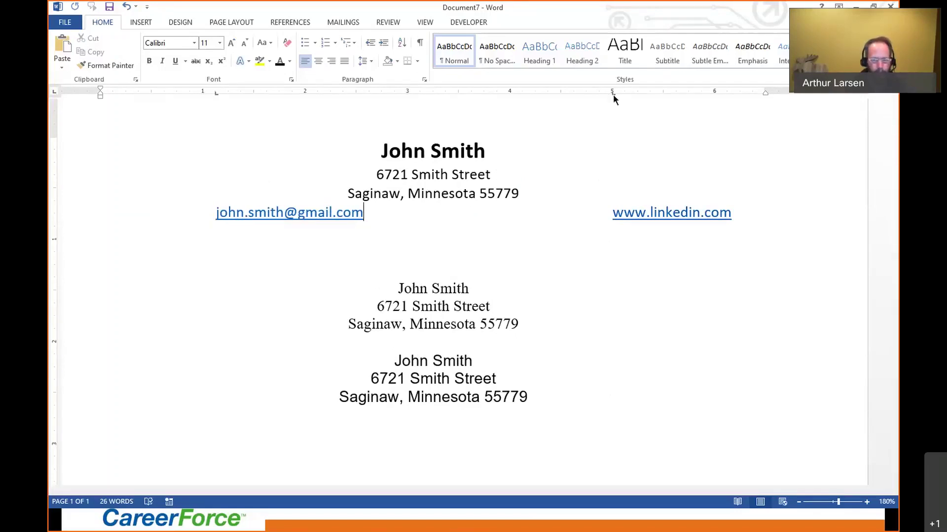
left_click_drag(613, 94, 529, 98)
left_click_drag(217, 94, 197, 97)
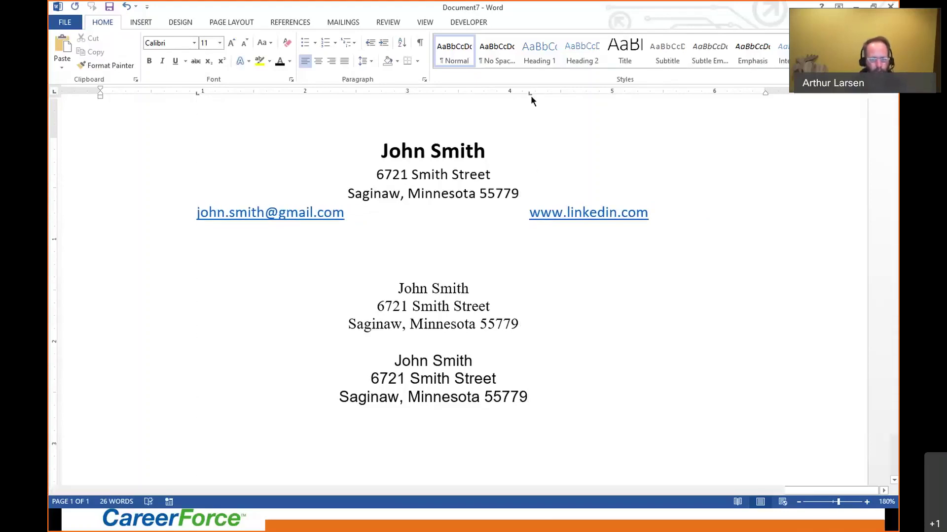
left_click_drag(531, 99, 529, 96)
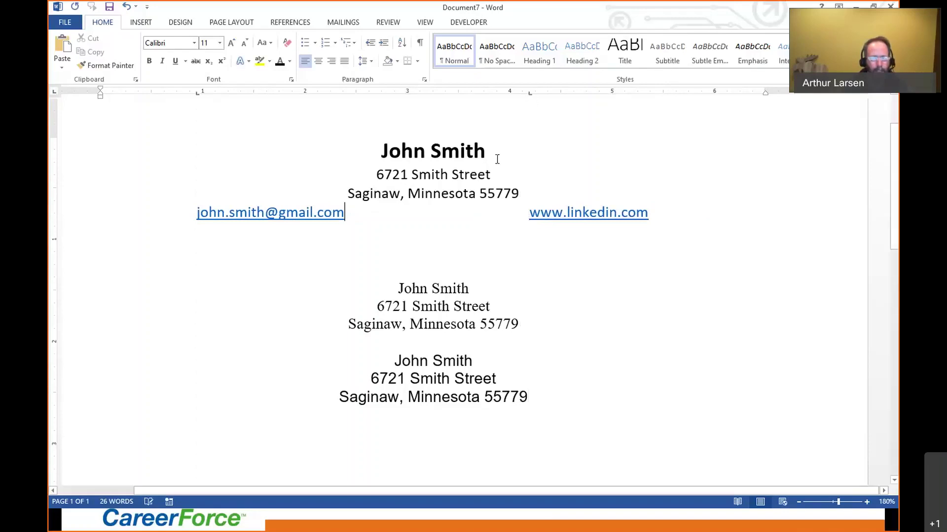
Increase the left indent of the street address line in the first contact block to about 0.25 inch.
left_click(492, 174)
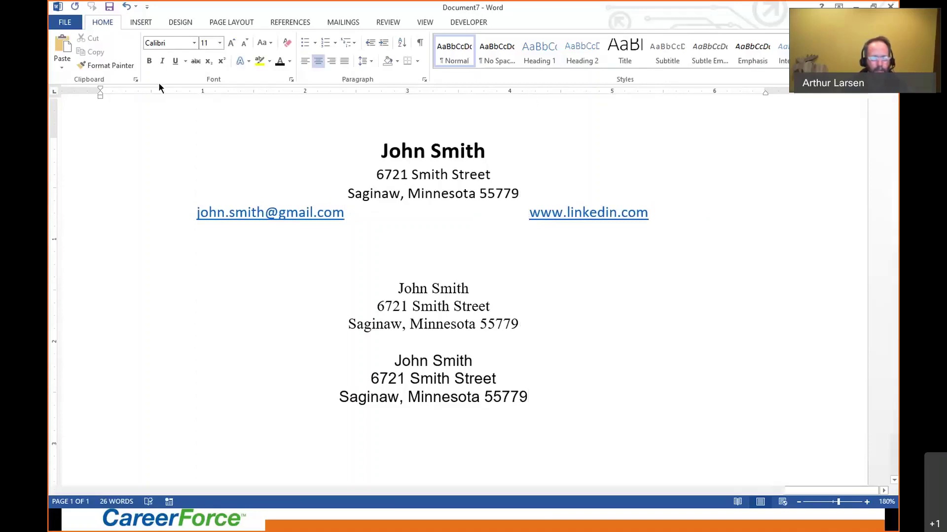
left_click_drag(98, 99, 127, 100)
left_click(515, 274)
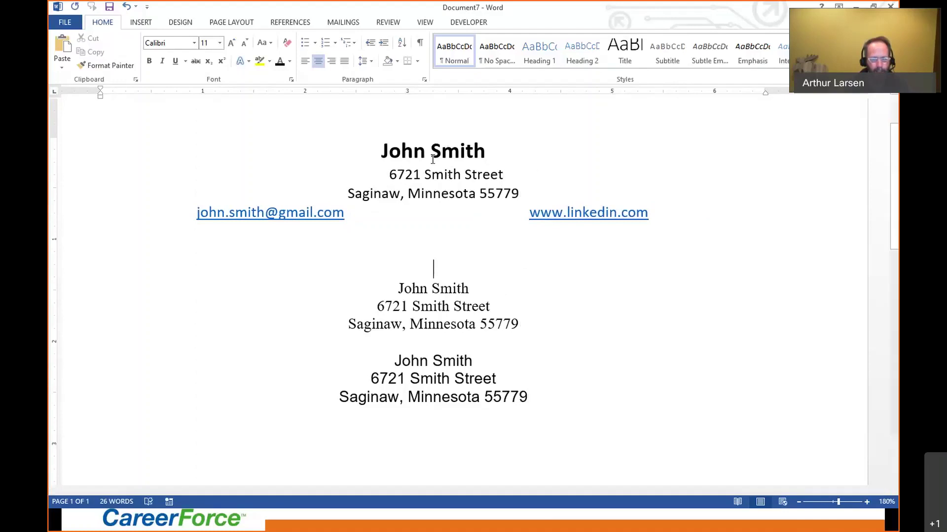
Reset the left indent of the street address line in the first contact block to 0 and switch to the header examples slide.
left_click(453, 175)
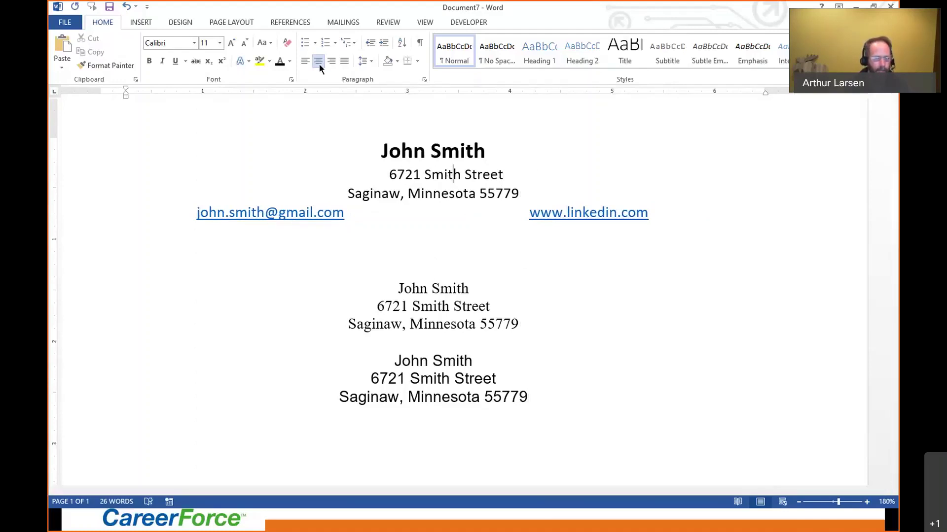
left_click(442, 150)
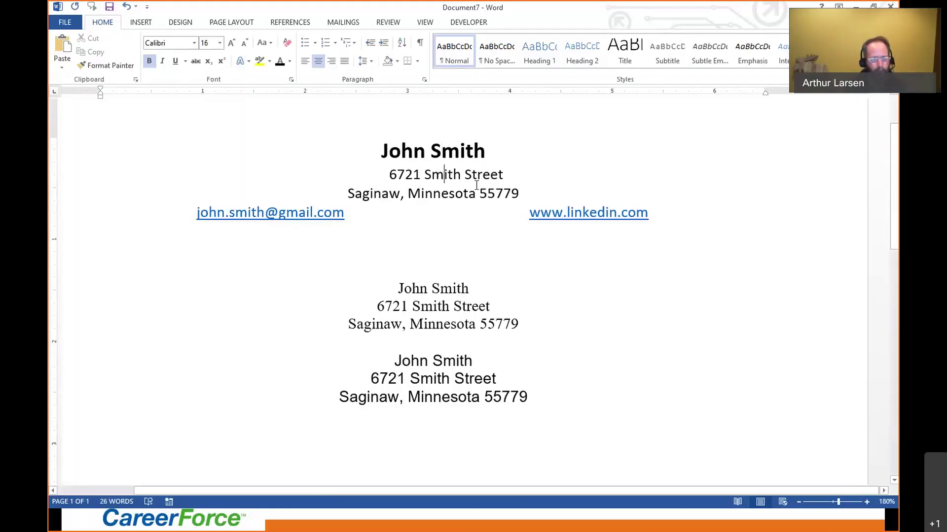
left_click(443, 174)
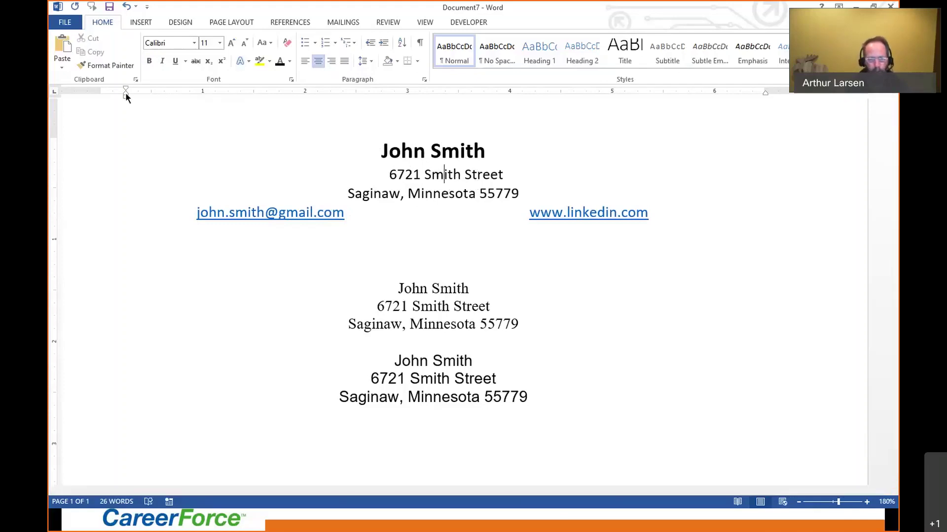
left_click_drag(125, 94, 100, 93)
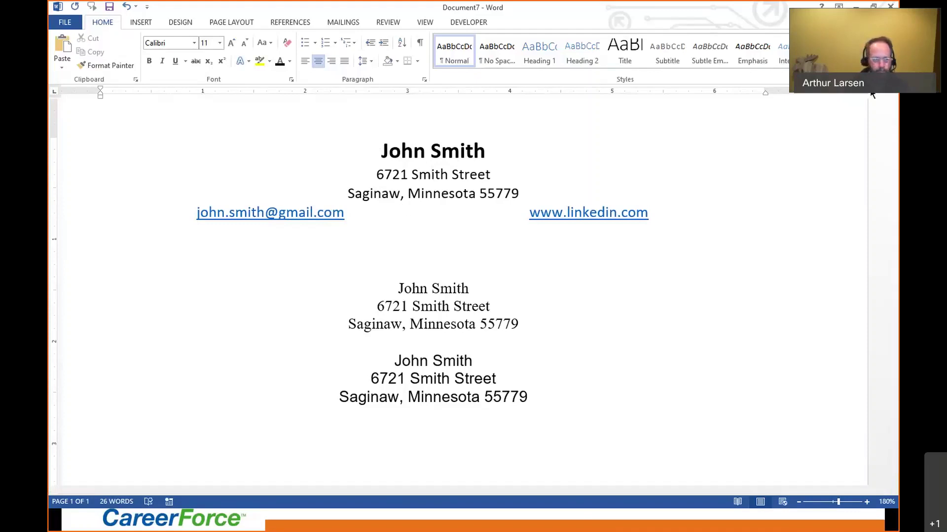
key("alt+Tab")
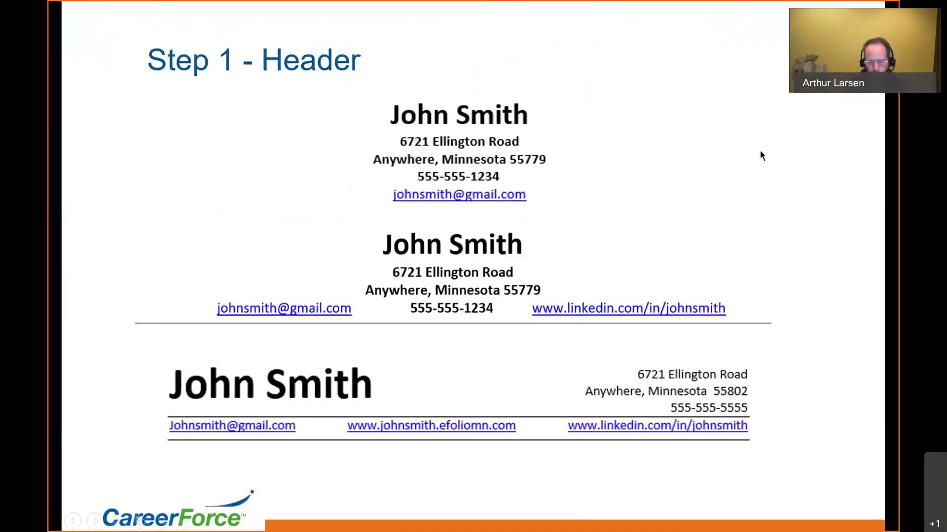
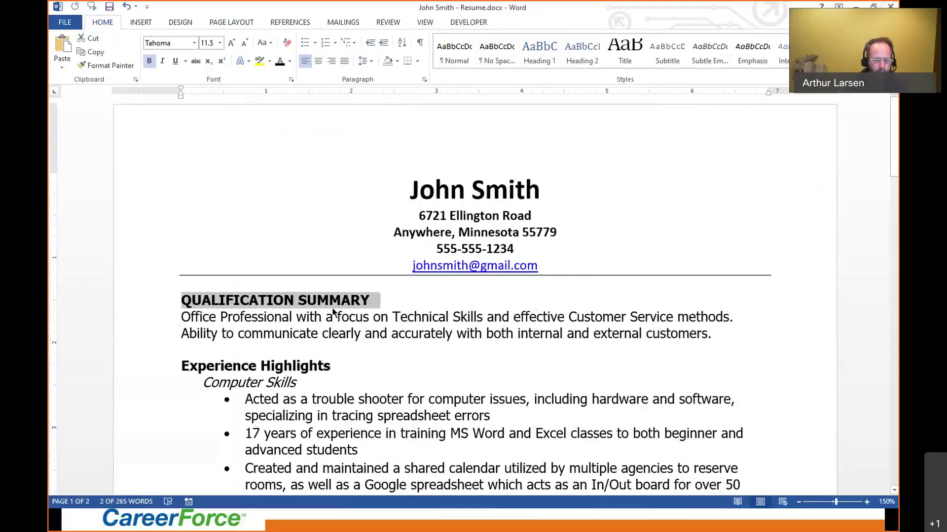
Misspell the first word of the QUALIFICATION SUMMARY heading as QUALIFICIATION by inserting an extra capital I.
left_click(265, 42)
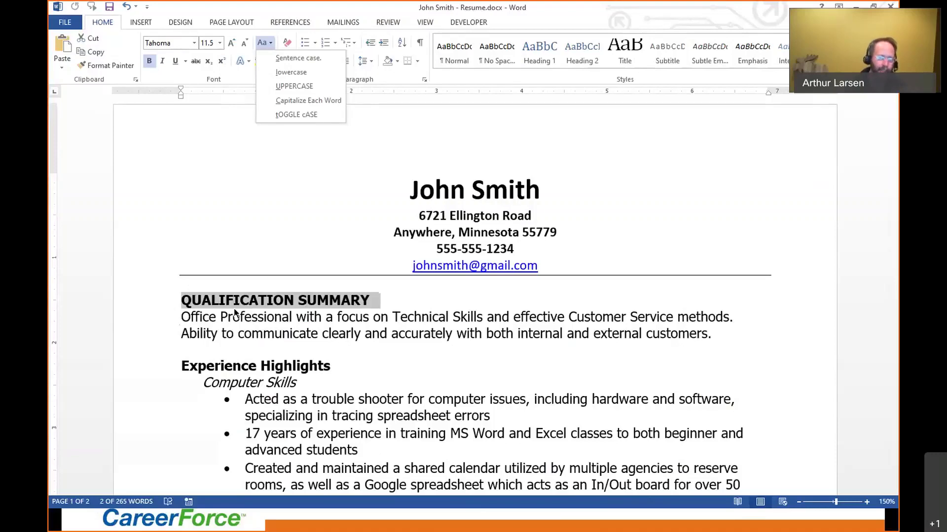
left_click(251, 300)
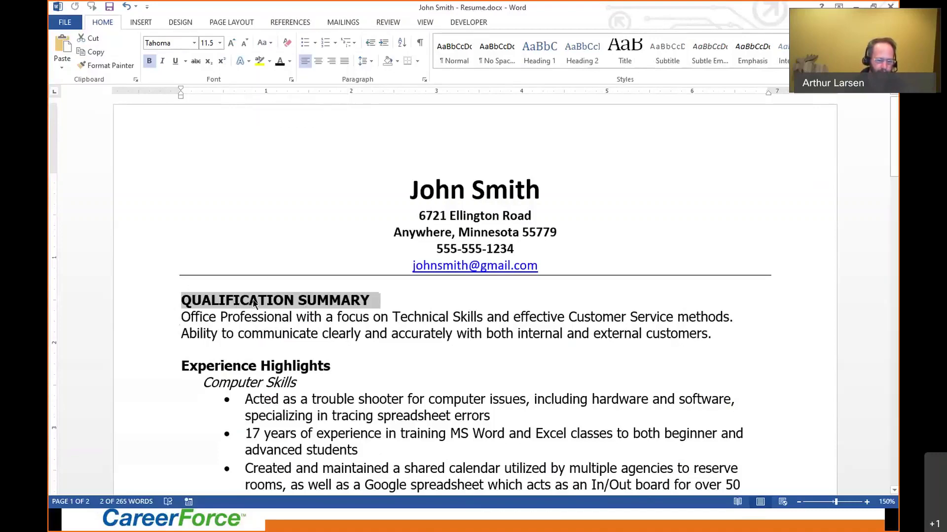
left_click(251, 300)
type("i")
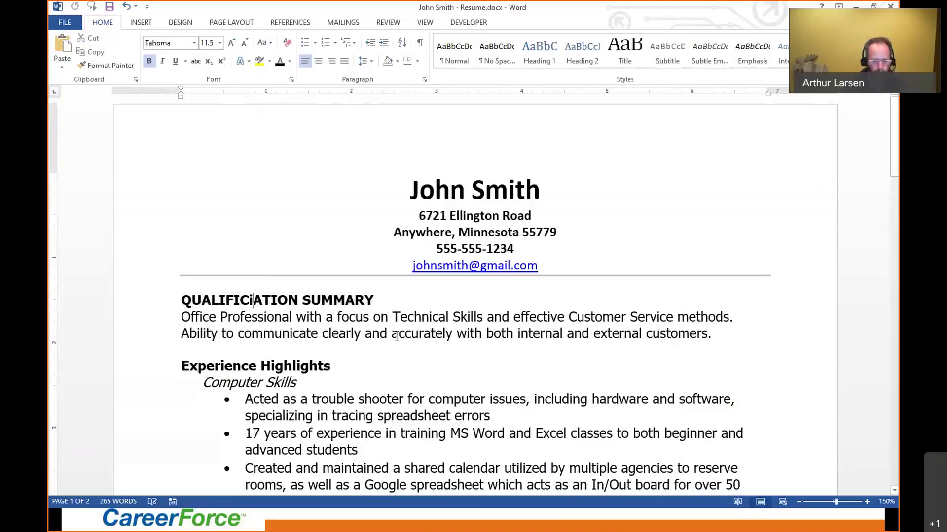
key("BackSpace")
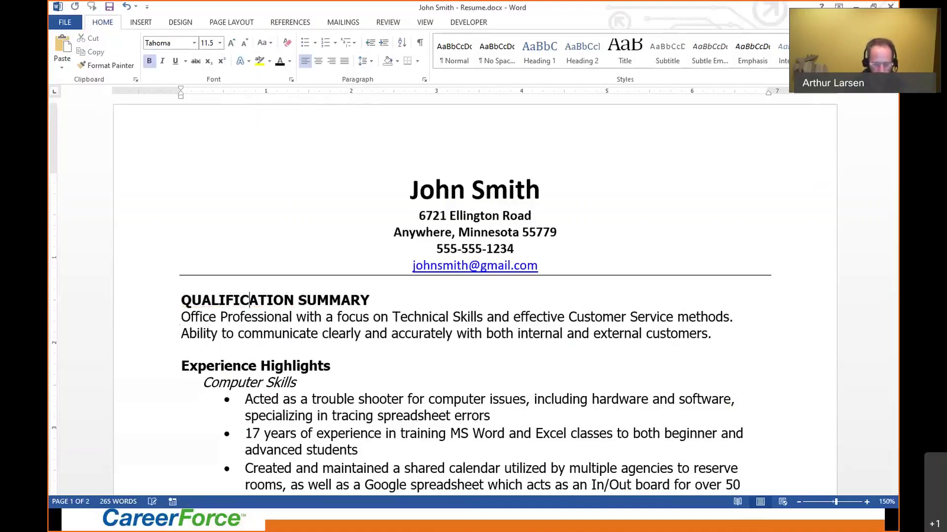
type("I")
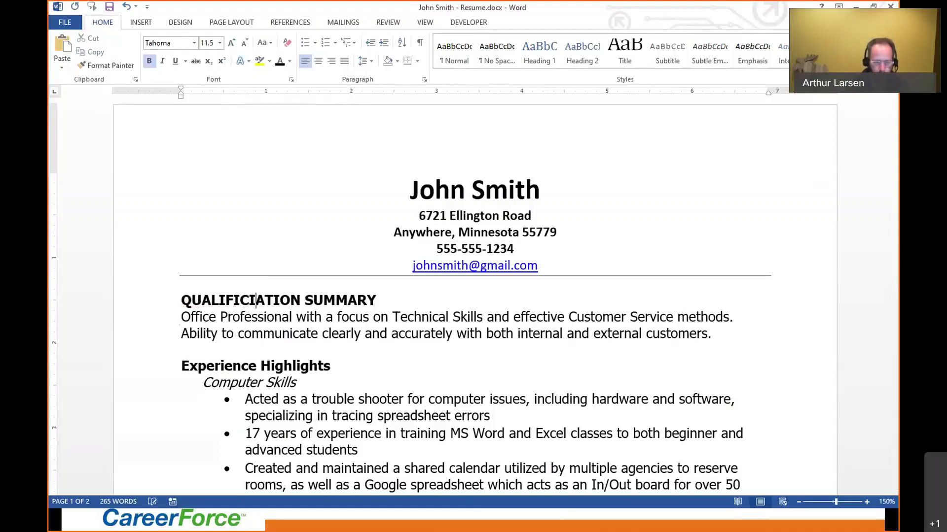
left_click(422, 385)
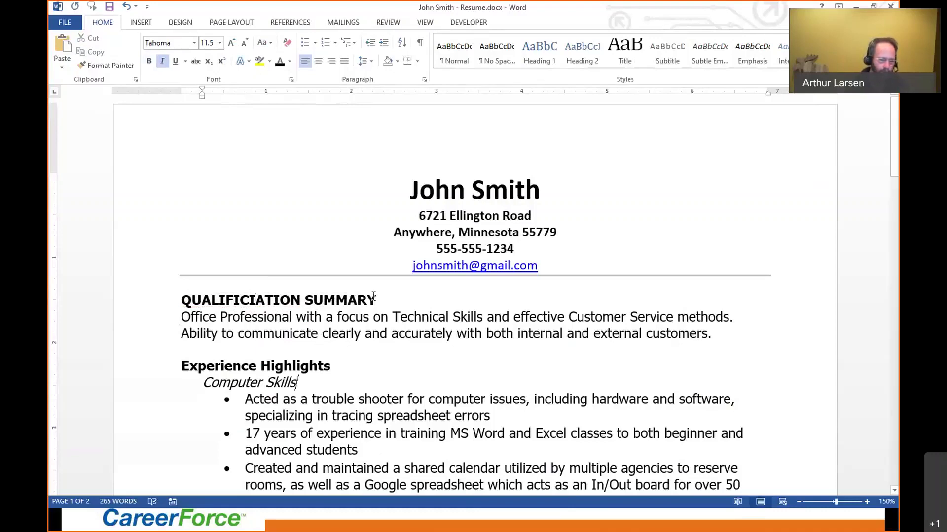
Change the QUALIFICIATION SUMMARY heading to lowercase and correct its first word to the suggested spelling "qualification".
triple_click(340, 297)
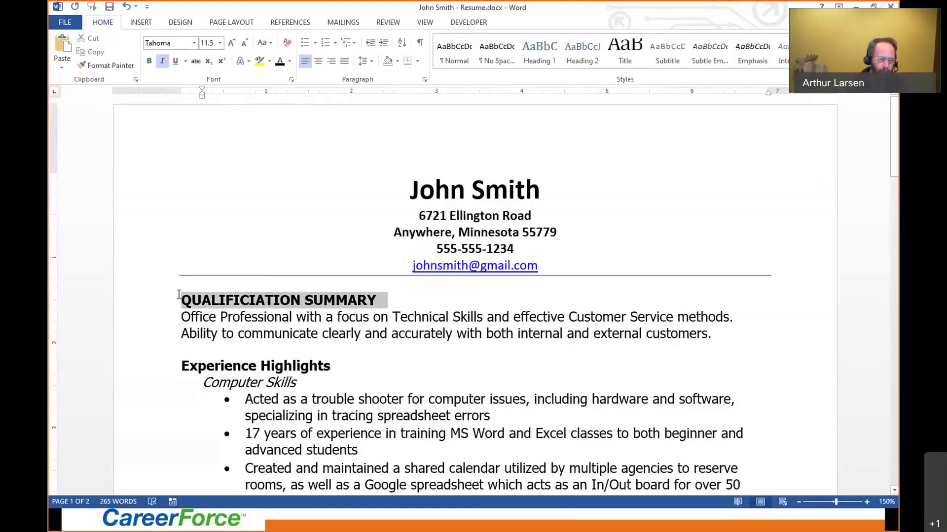
left_click(265, 43)
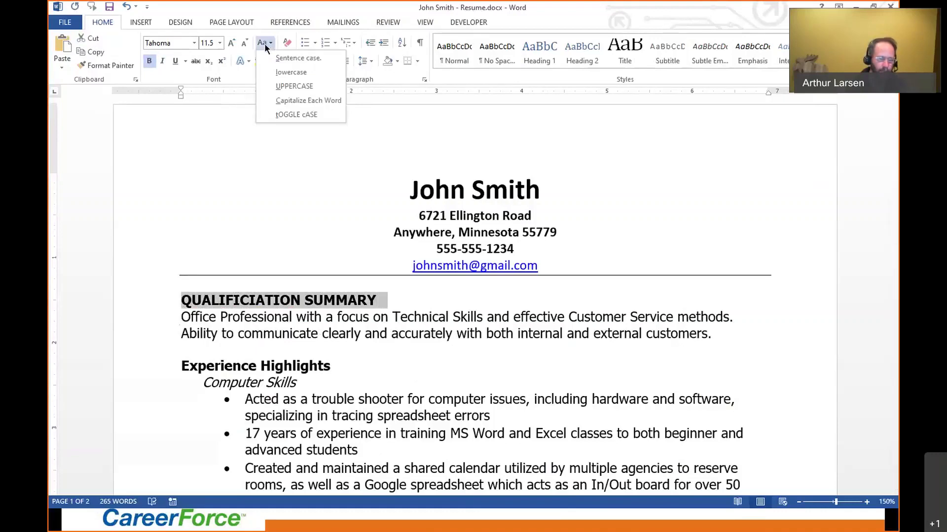
left_click(279, 73)
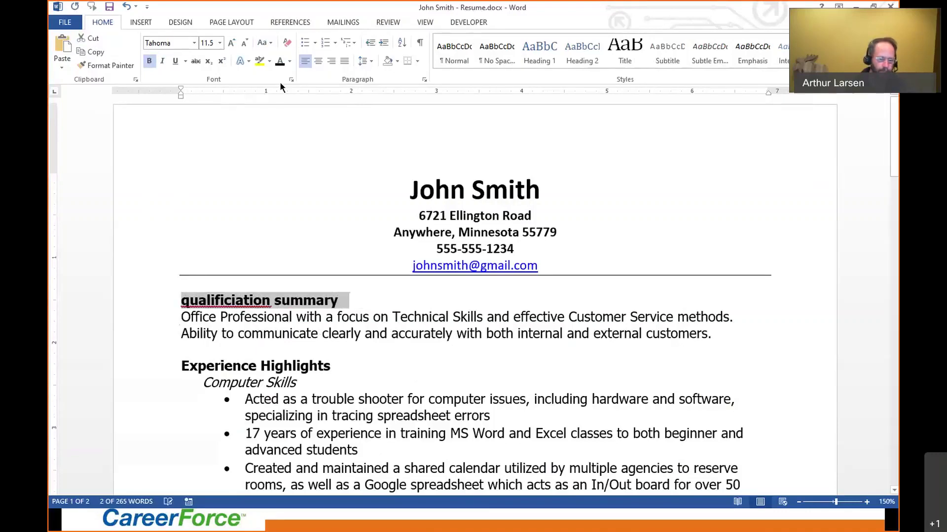
left_click(243, 310)
right_click(244, 302)
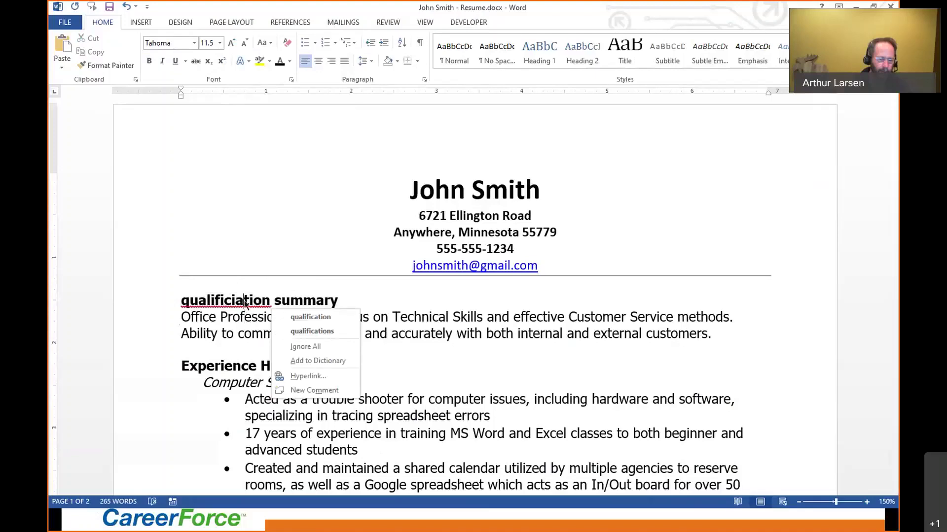
left_click(297, 319)
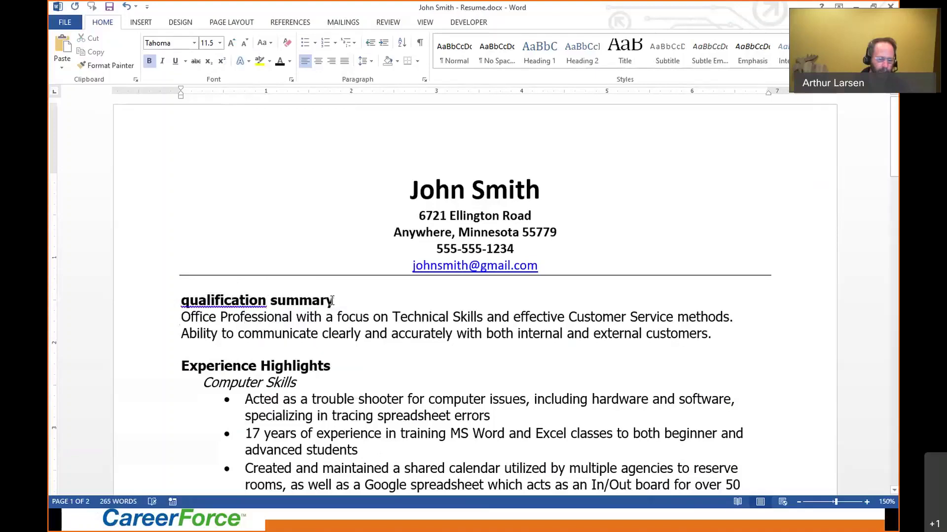
Change the case of the whole "qualification summary" heading to UPPERCASE.
triple_click(217, 299)
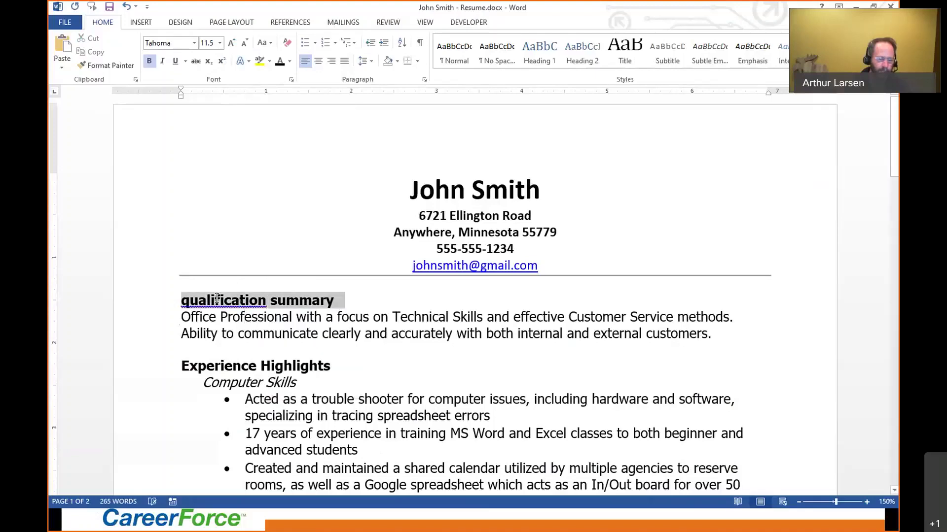
left_click(268, 43)
left_click(287, 88)
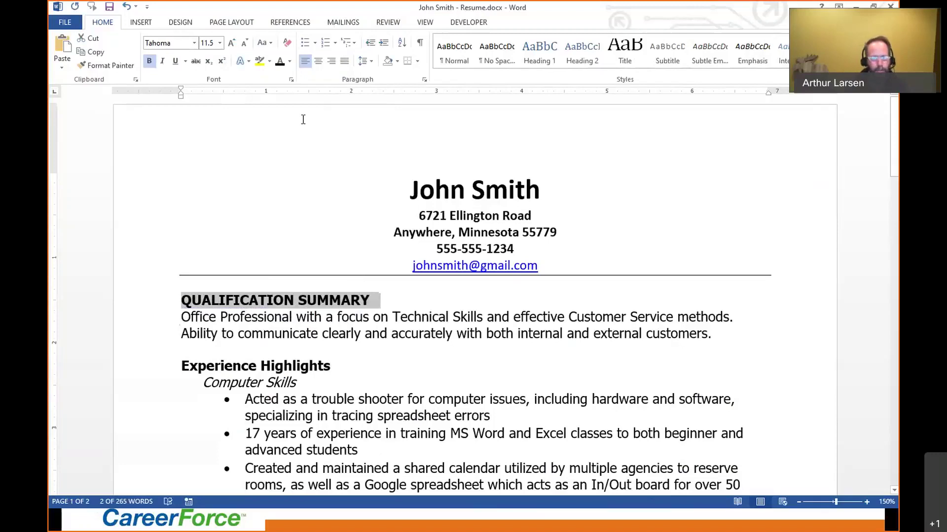
Apply the Small caps font effect to the QUALIFICATION SUMMARY heading.
left_click(291, 80)
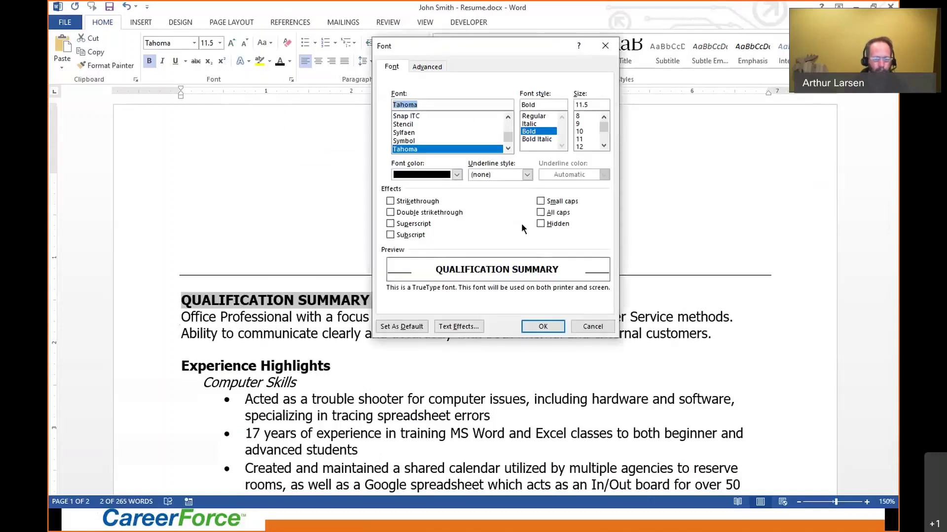
left_click(544, 203)
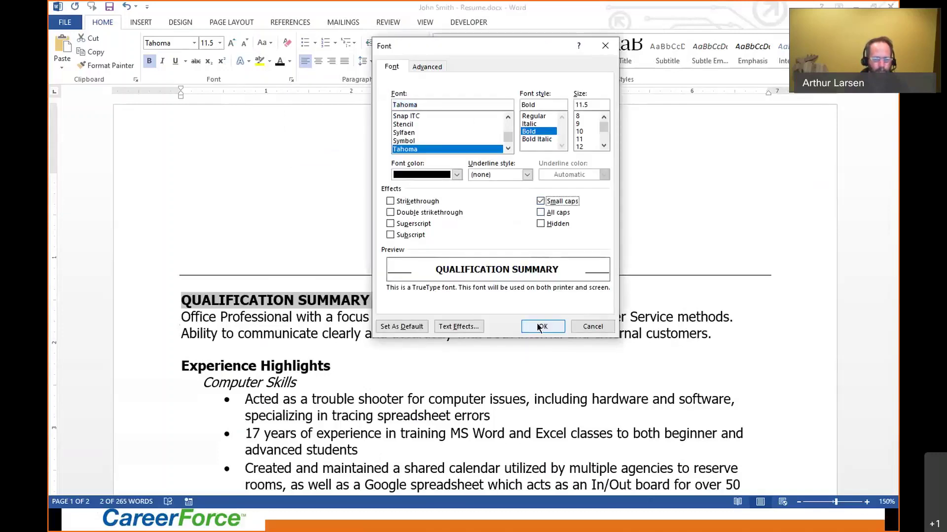
left_click(541, 327)
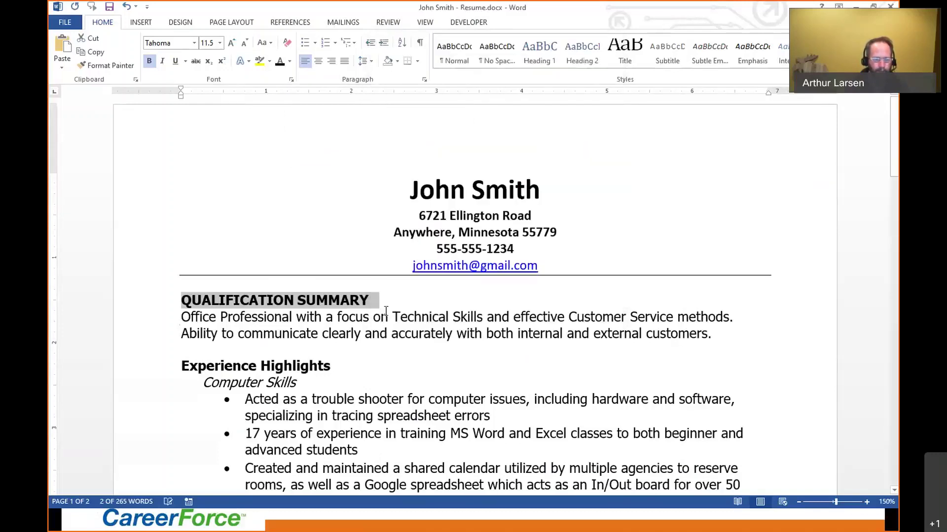
left_click(387, 313)
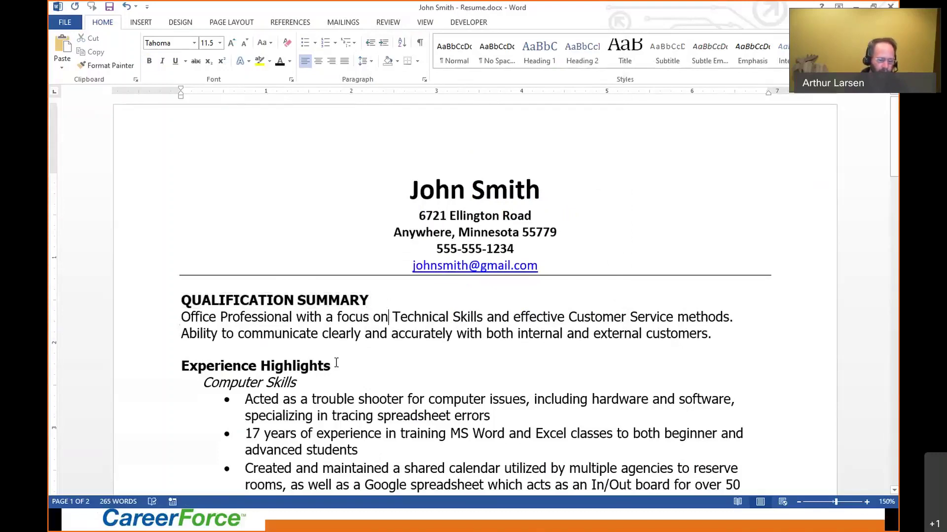
Review the font settings and effects of the QUALIFICATION SUMMARY heading.
triple_click(372, 299)
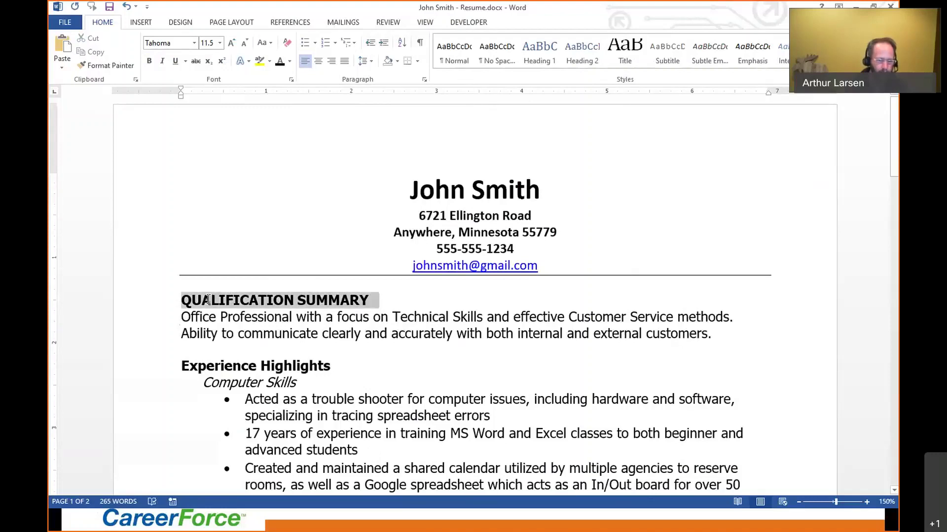
left_click(292, 80)
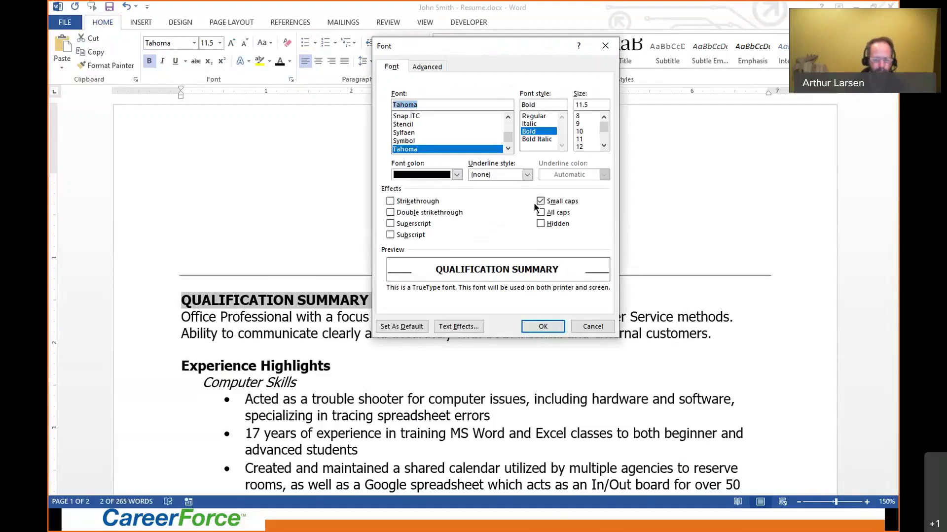
left_click(536, 329)
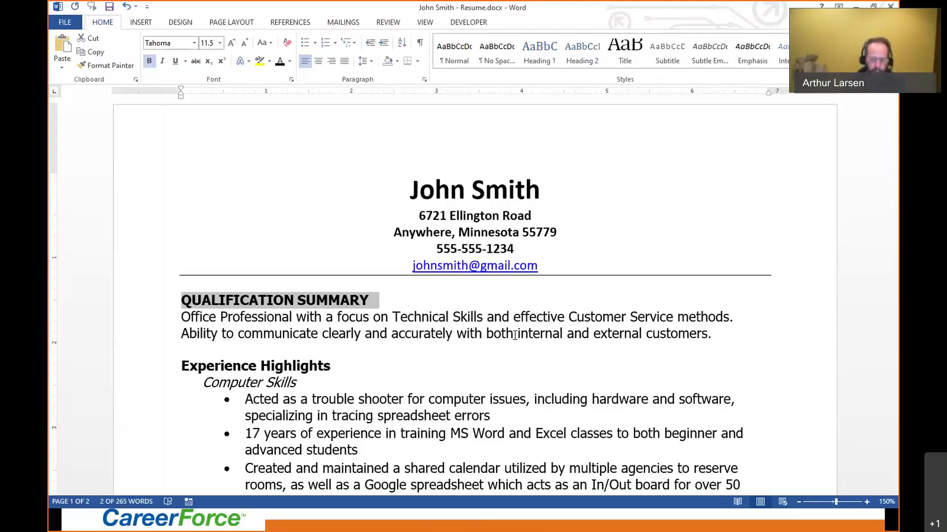
Remove the horizontal border line between the e-mail line and the QUALIFICATION SUMMARY heading by applying No Border to the empty line.
left_click(577, 265)
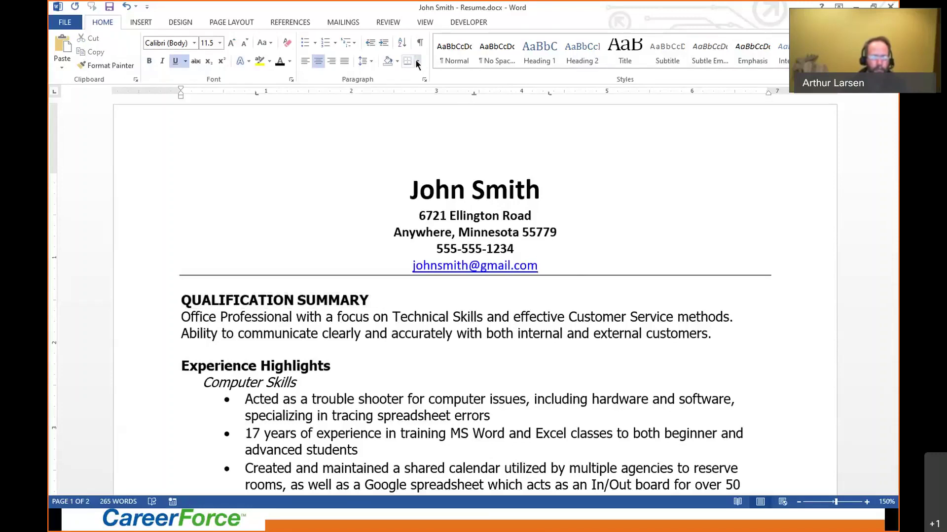
left_click(417, 61)
left_click(427, 136)
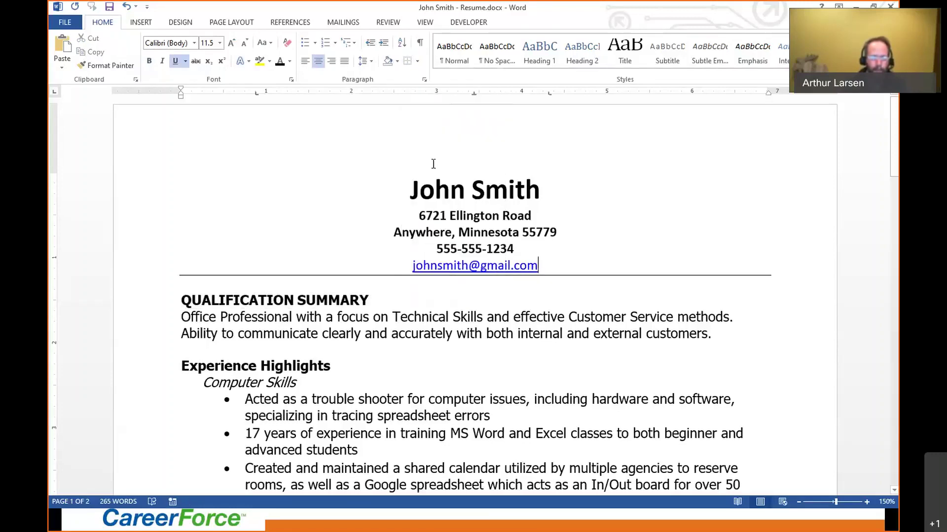
left_click(455, 285)
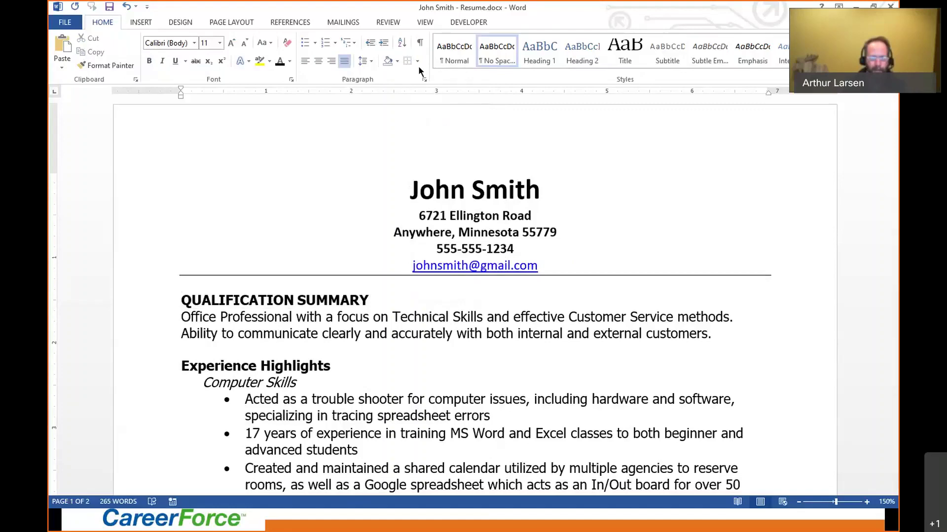
left_click(406, 61)
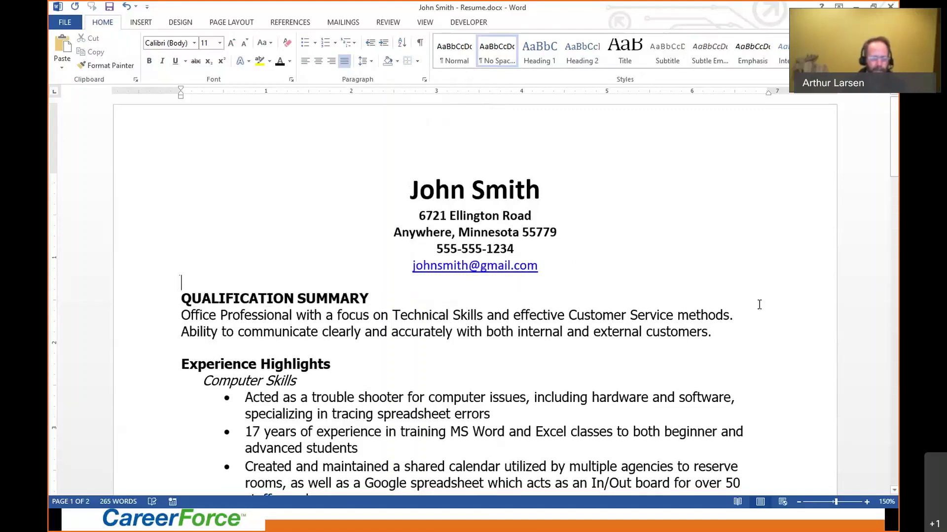
Undo the removal of the border line below the contact heading.
scroll(759, 305, "down", 2)
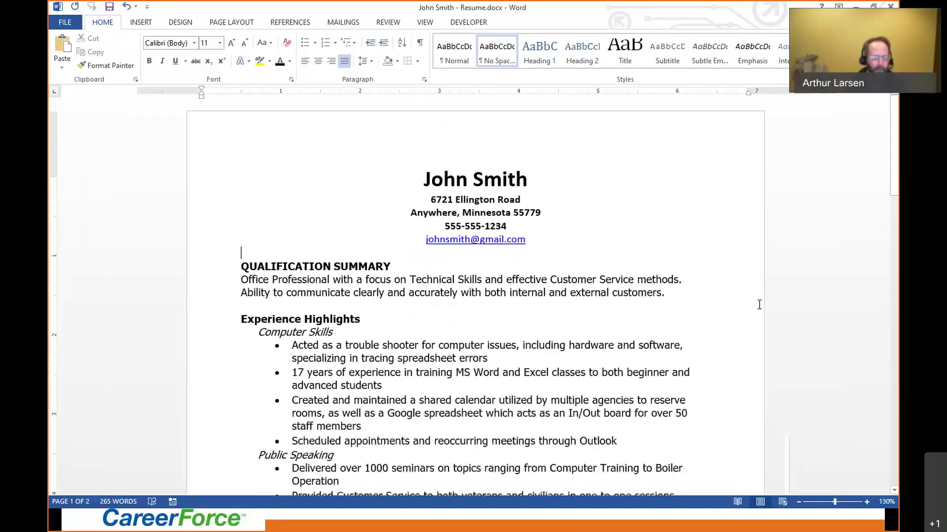
scroll(759, 305, "down", 4)
scroll(759, 305, "down", 2)
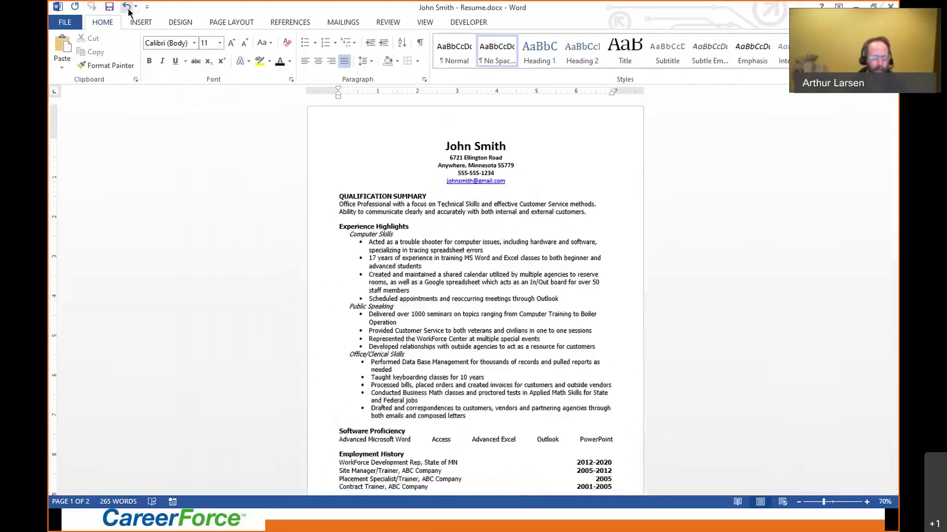
left_click(126, 7)
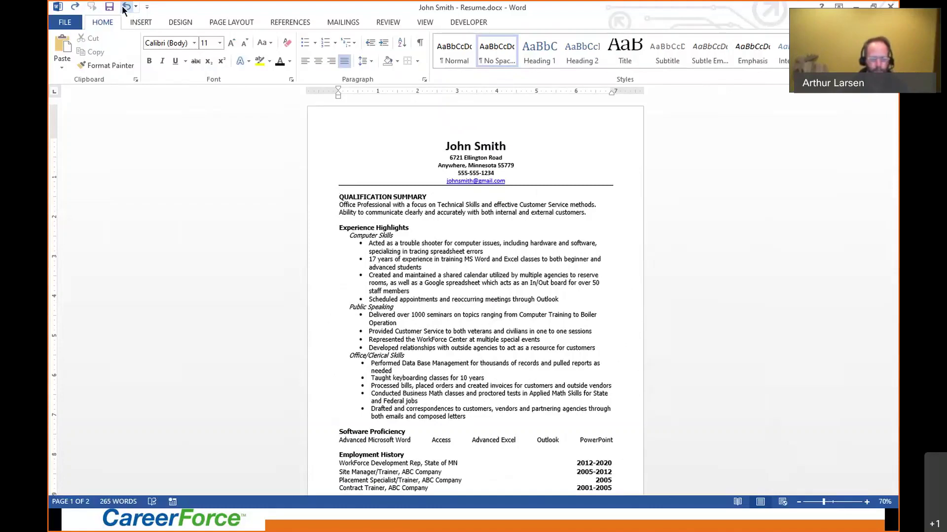
Draw a text box beside the contact heading and nudge it down to sit just above the border line.
left_click(151, 22)
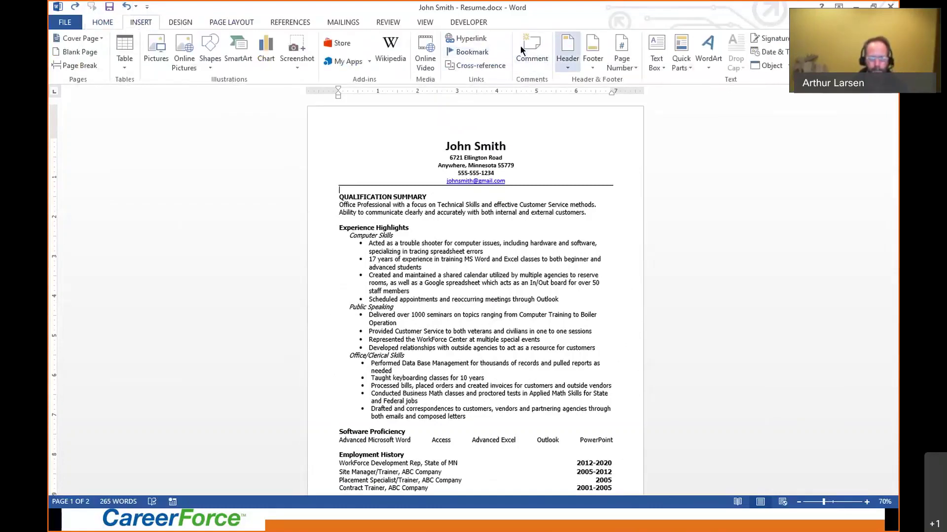
left_click(656, 49)
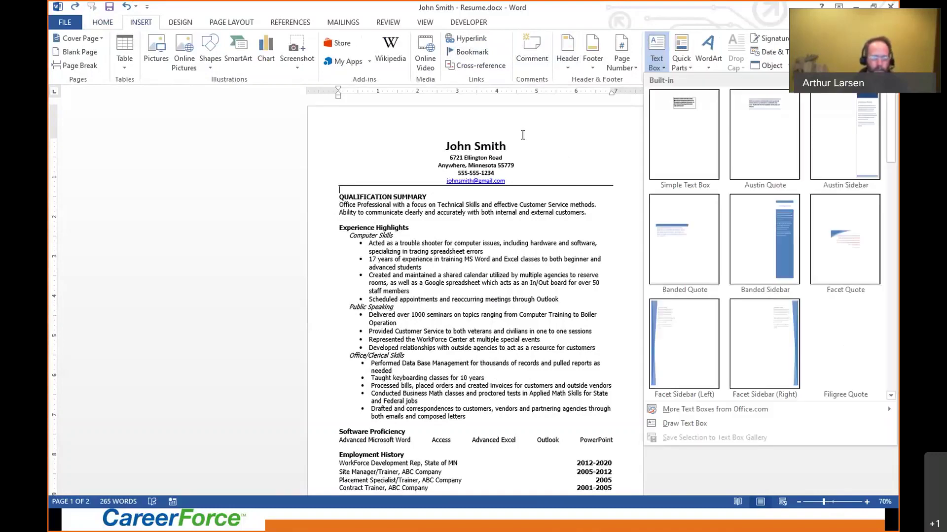
left_click(679, 427)
mouse_move(523, 133)
left_mouse_down()
mouse_move(568, 175)
mouse_move(617, 178)
left_mouse_up()
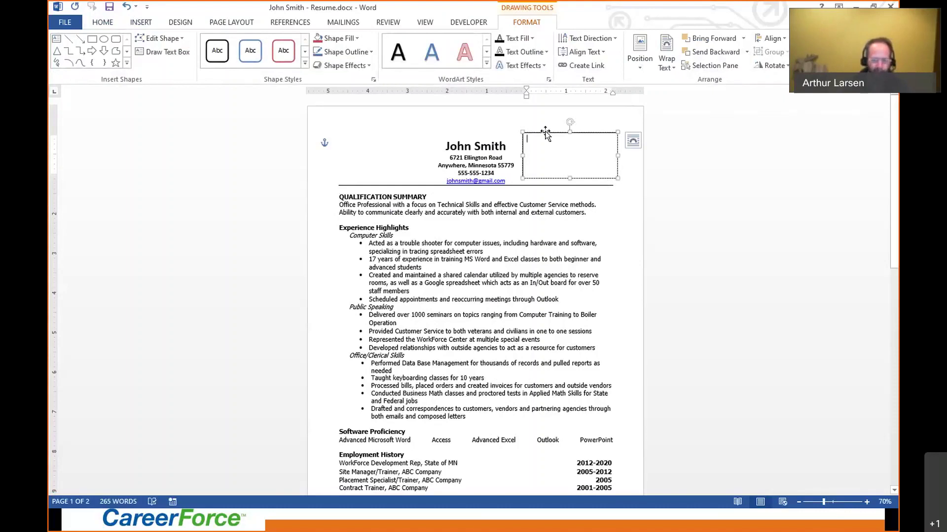
mouse_move(545, 132)
left_mouse_down()
mouse_move(511, 195)
mouse_move(450, 254)
mouse_move(504, 331)
mouse_move(537, 231)
mouse_move(547, 132)
left_mouse_up()
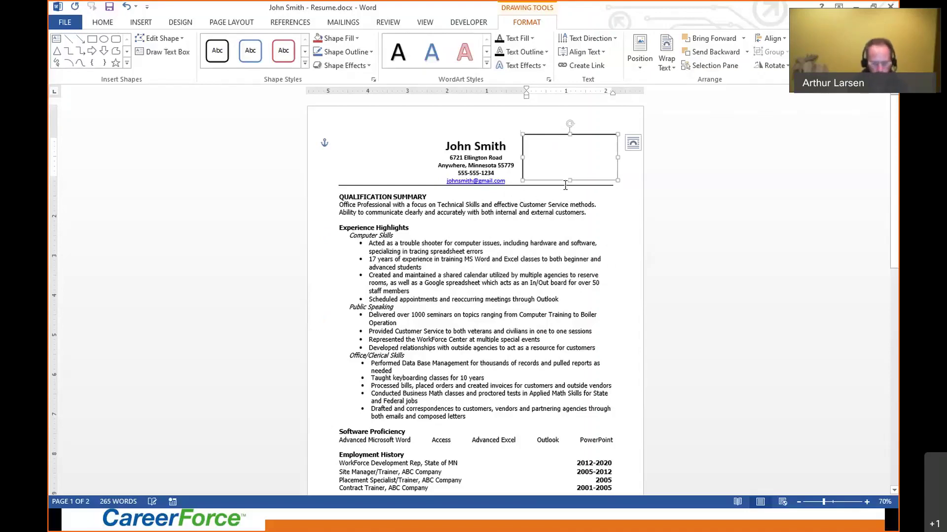
Enter a short first name in the text box beside the contact heading and delete the box.
type("A")
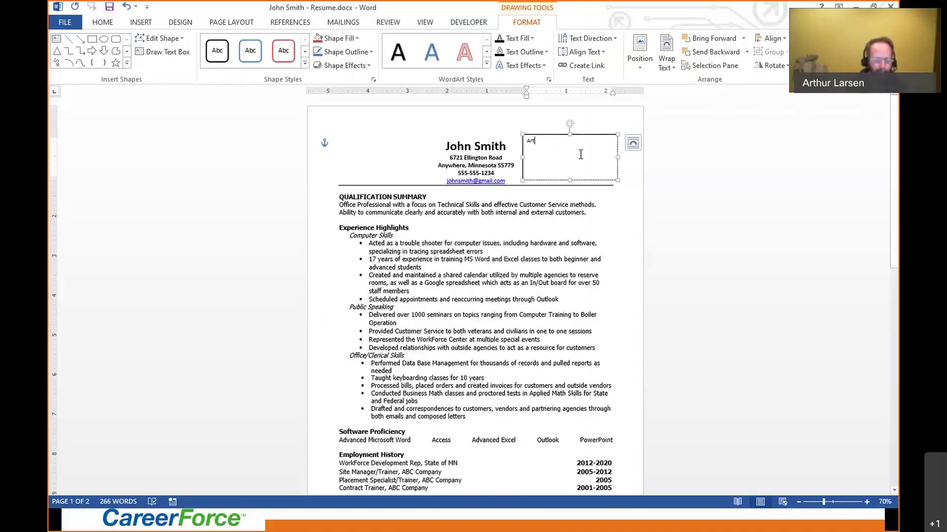
type("rt")
key("Delete")
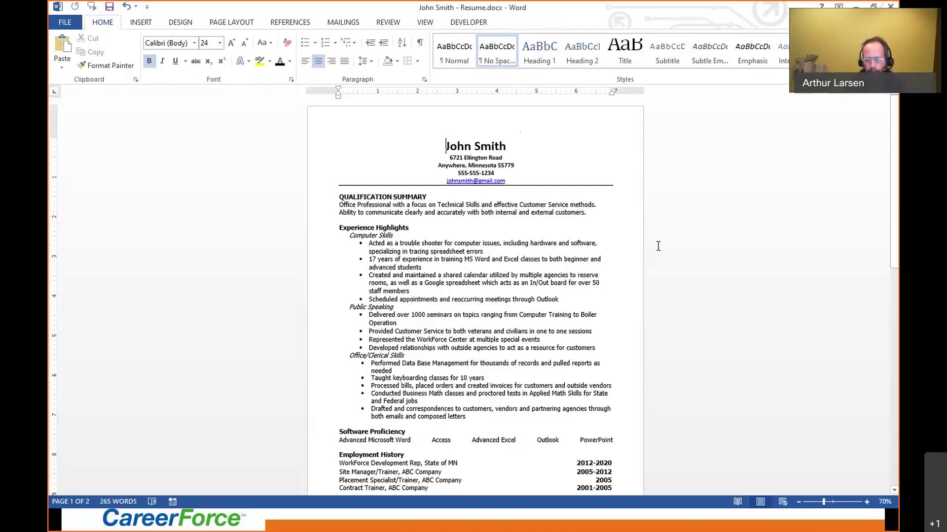
Zoom the resume to 100%, switch to the PowerPoint slide show and review the Introduction A example and Step 2 - Introduction slides.
scroll(658, 246, "up", 3, "ctrl")
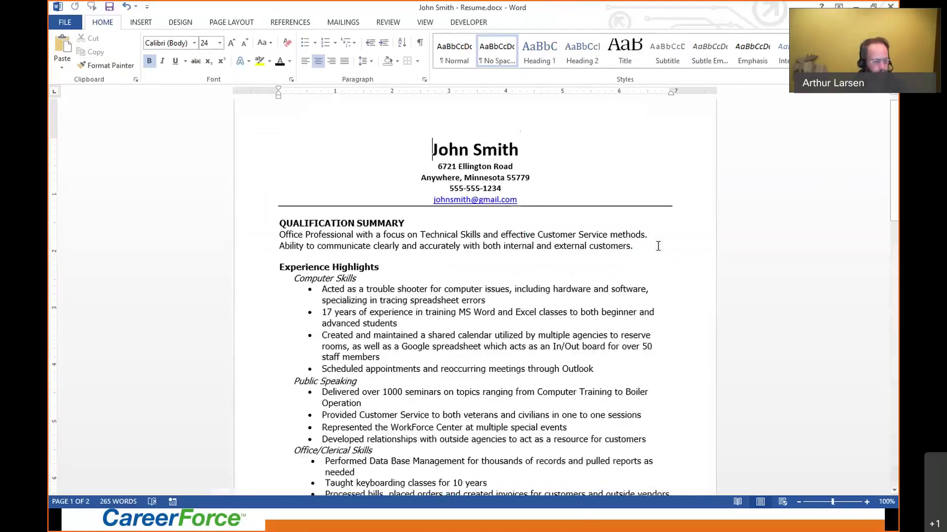
key("alt+Tab")
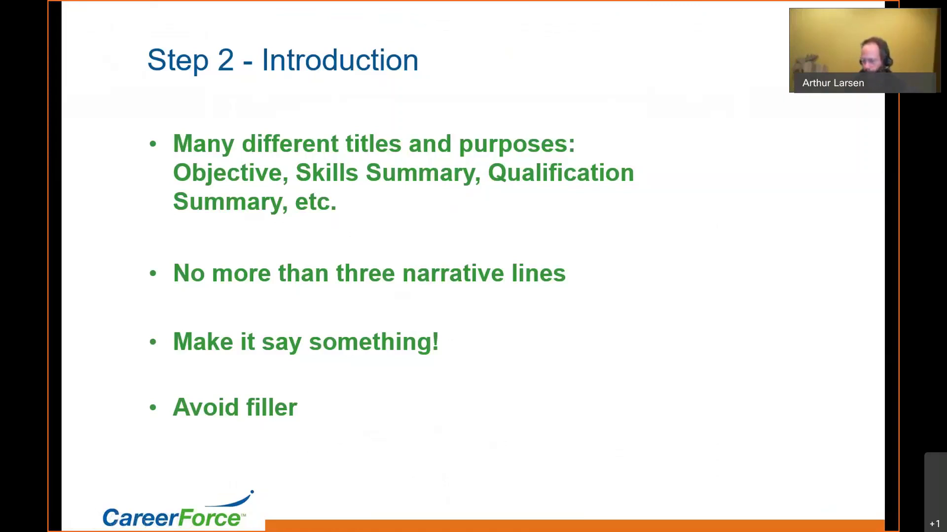
key("Escape")
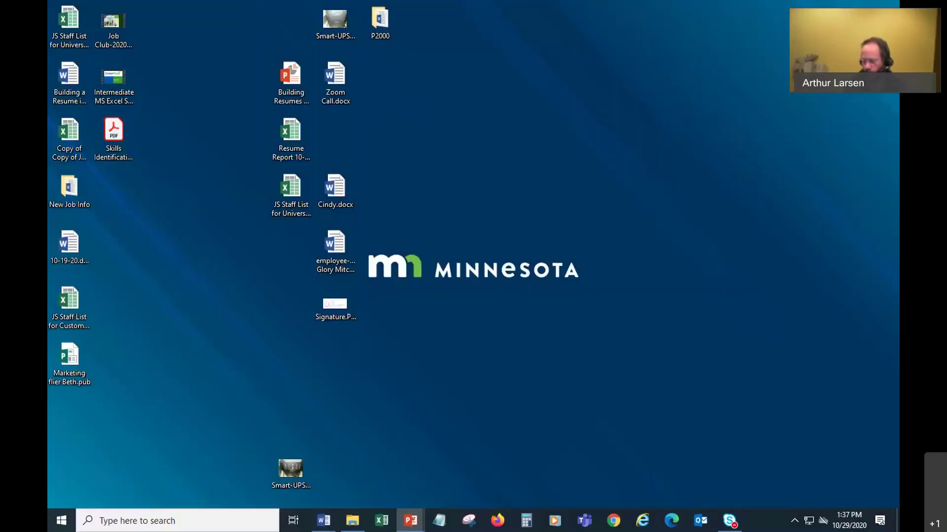
key("shift+F5")
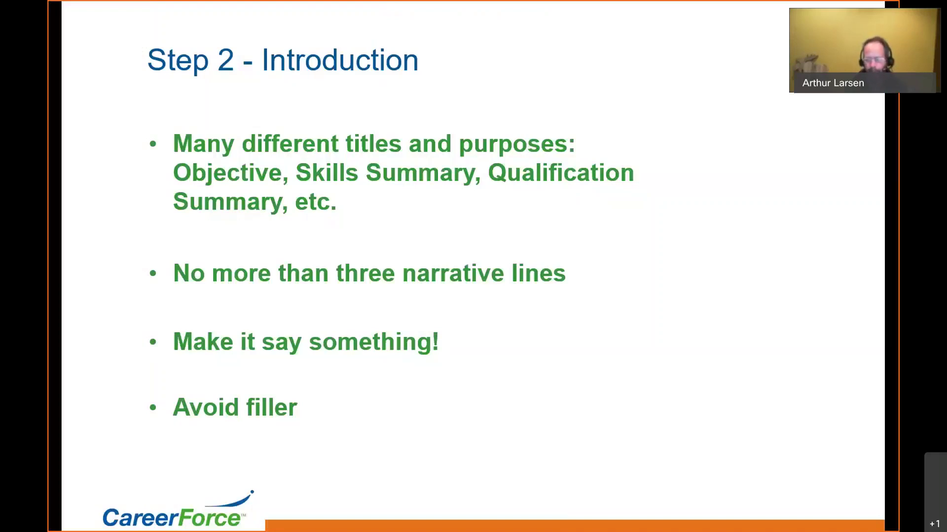
key("Left")
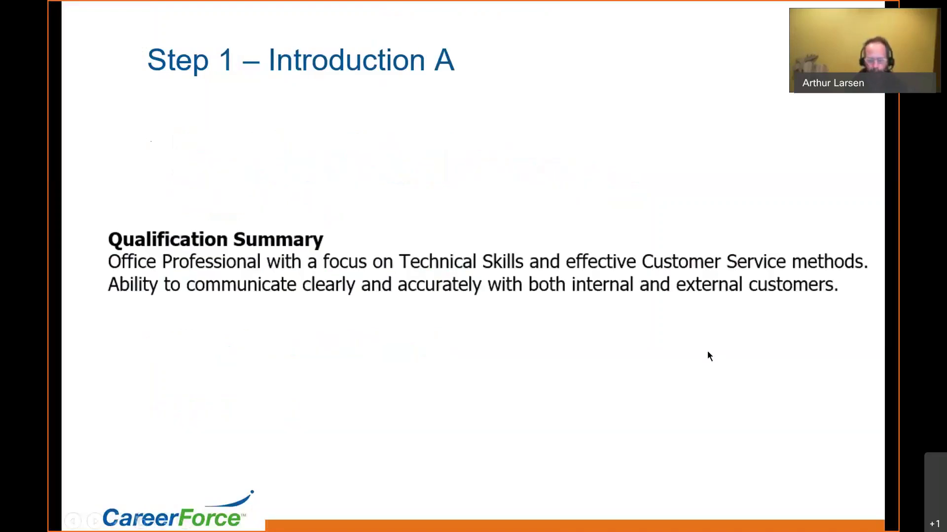
key("Right")
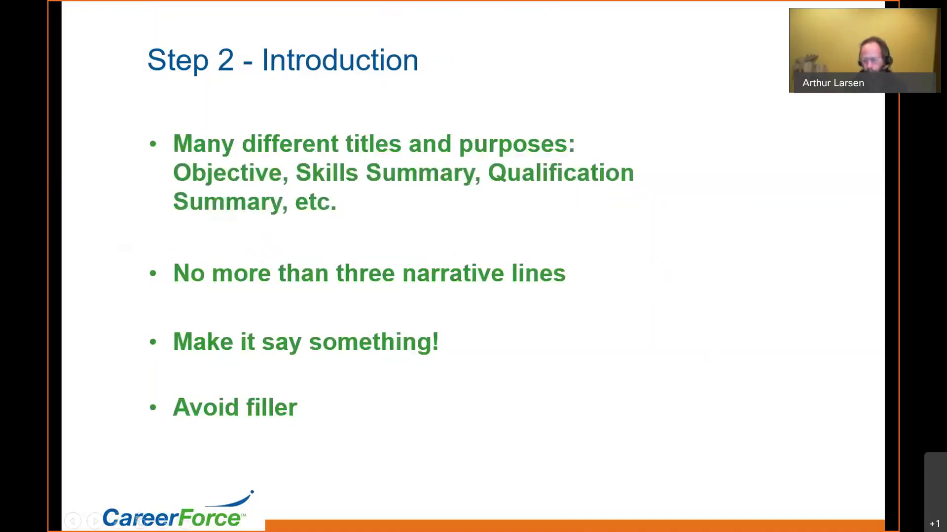
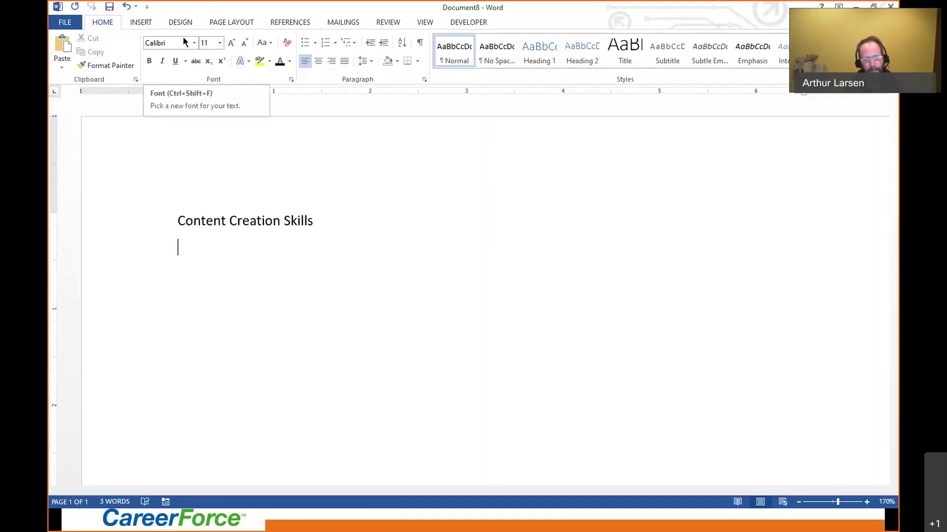
Insert a table with three columns and three rows below the Content Creation Skills line.
left_click(142, 22)
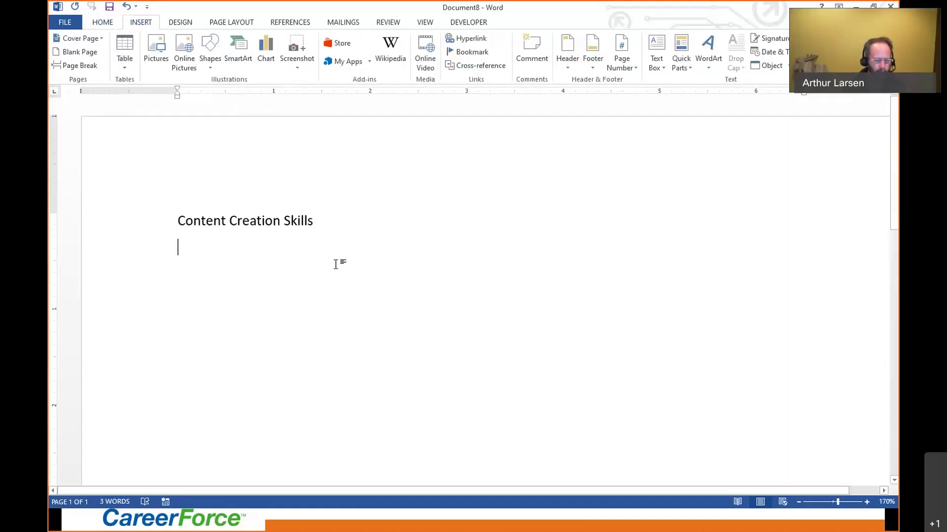
left_click(124, 55)
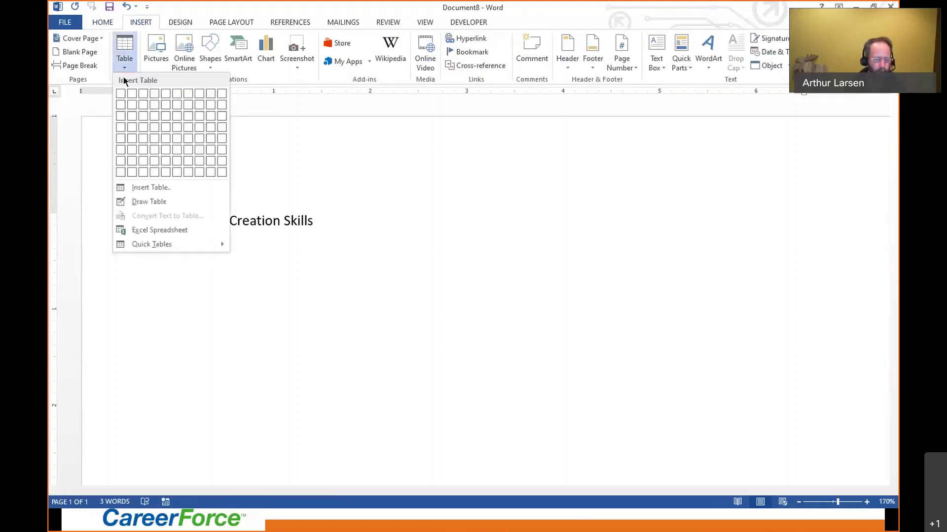
left_click(145, 120)
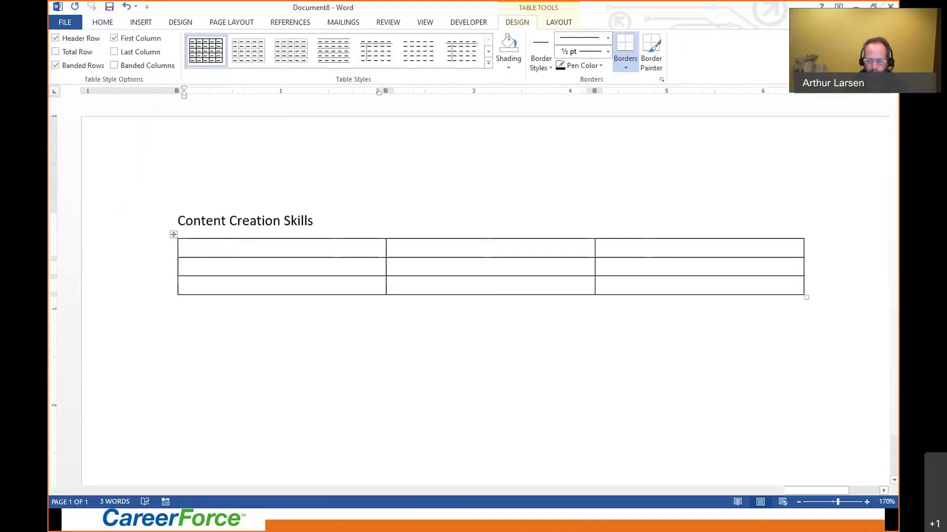
Add borderless table rows above the empty ones with bulleted skills: Outlook, Publisher, Survey Monkey; Grammarly, Fillable PDF, SharePoint; Scribus, MS Forms, PowerPoint.
left_click(174, 235)
key("Left")
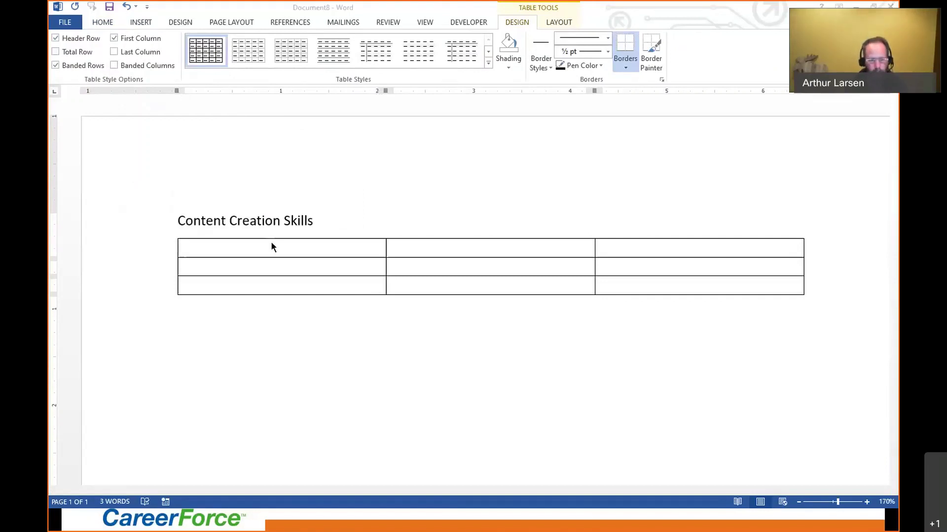
left_click(175, 235)
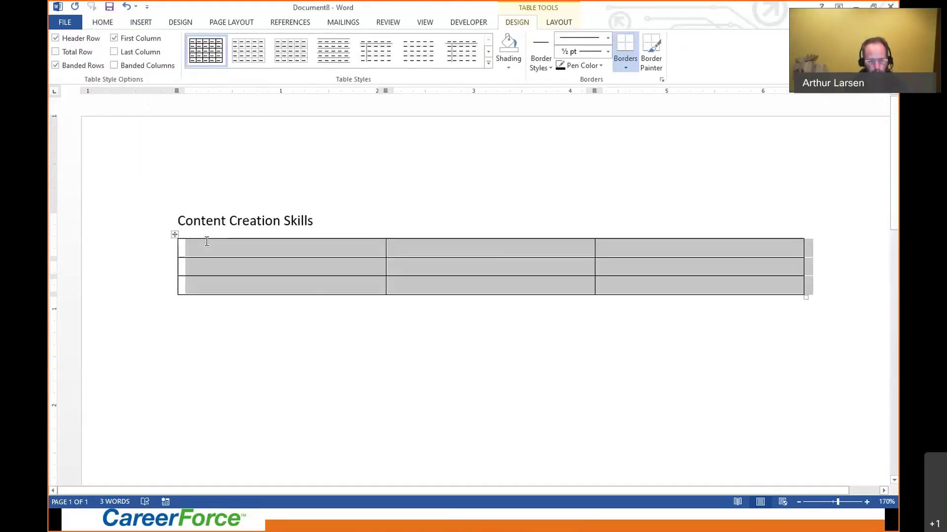
type("Outlook Publisher Survey Monkey\tGrammarly Fillable PDF SharePoint\tScribus MS Forms PowerPoint")
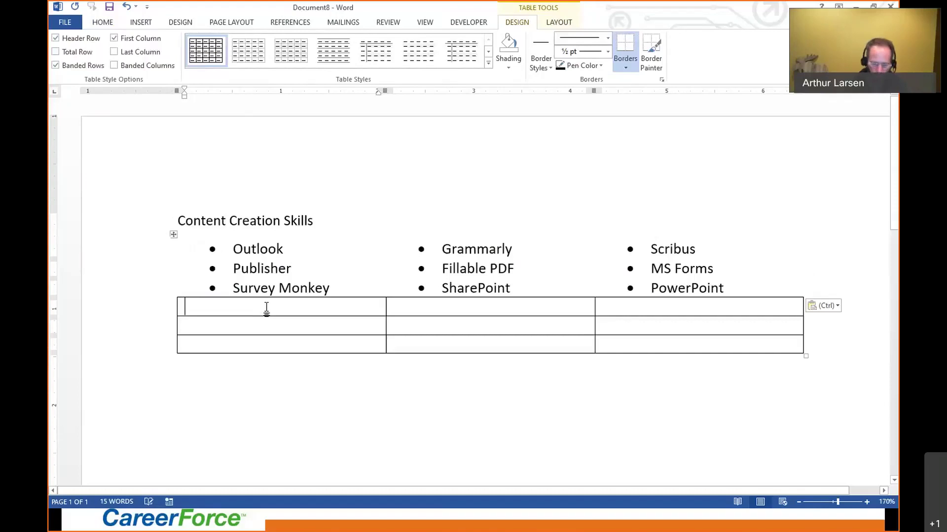
left_click(266, 308)
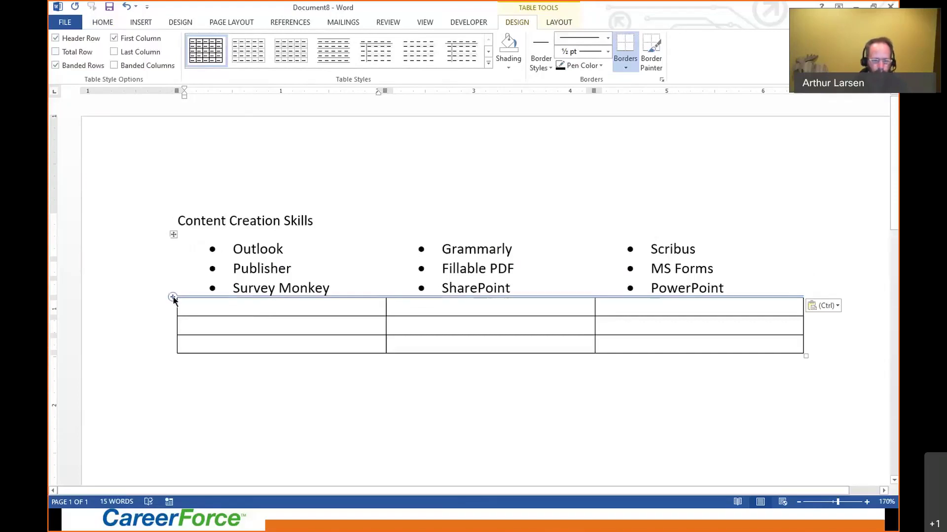
left_click(172, 297)
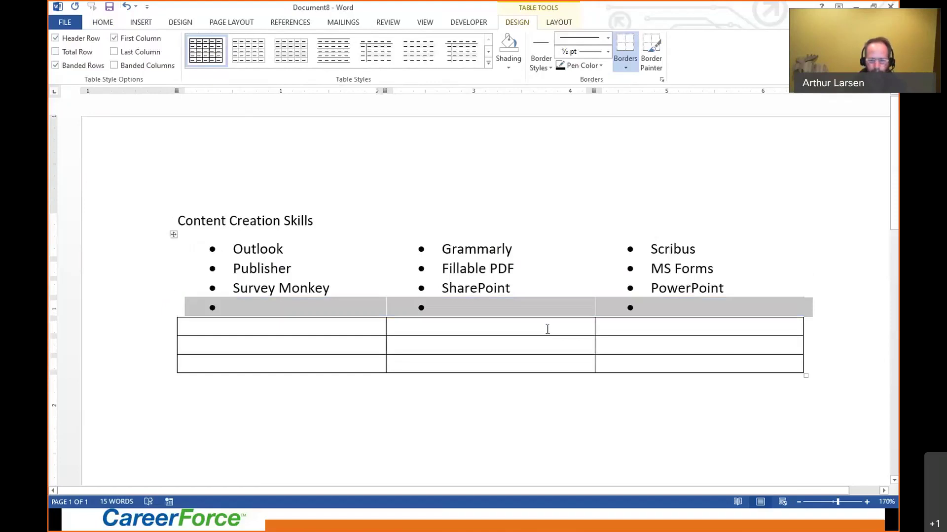
left_click(127, 9)
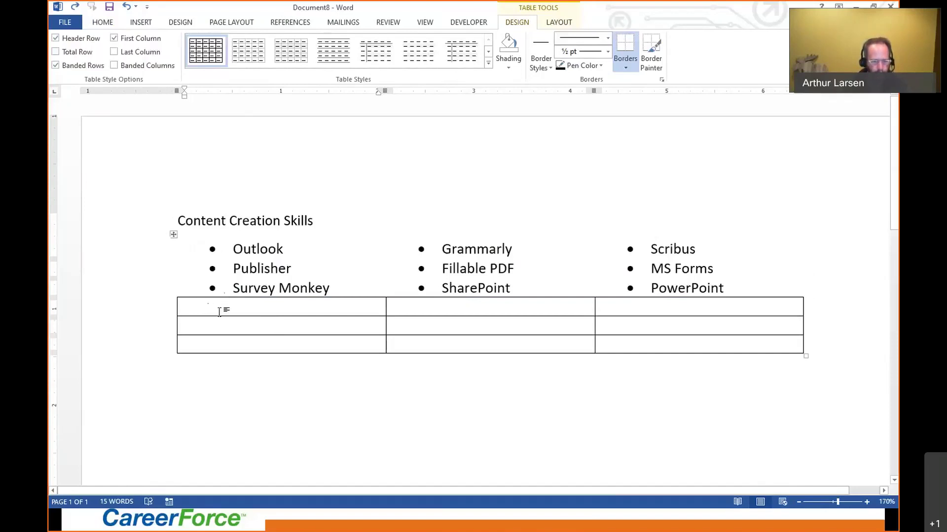
Apply No Border to the three empty rows below the bulleted skills and display the table gridlines.
left_click_drag(227, 310, 689, 347)
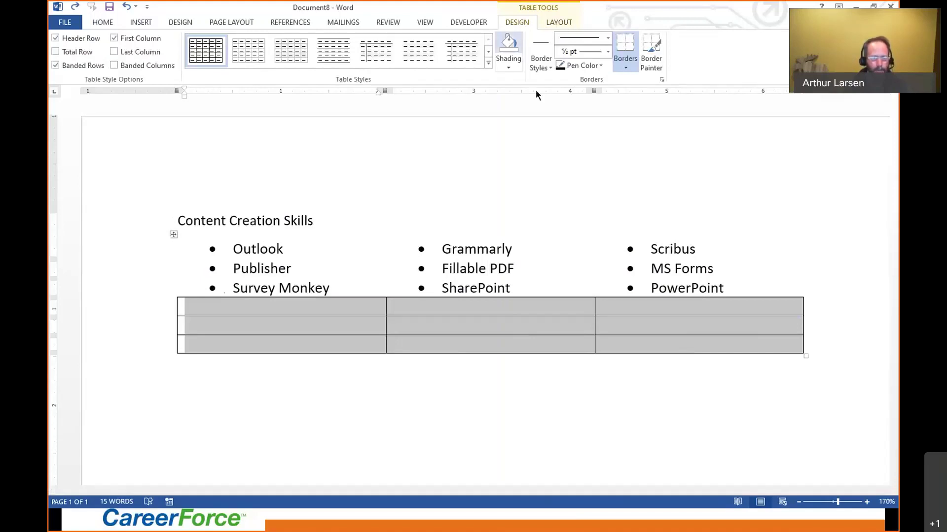
left_click(622, 69)
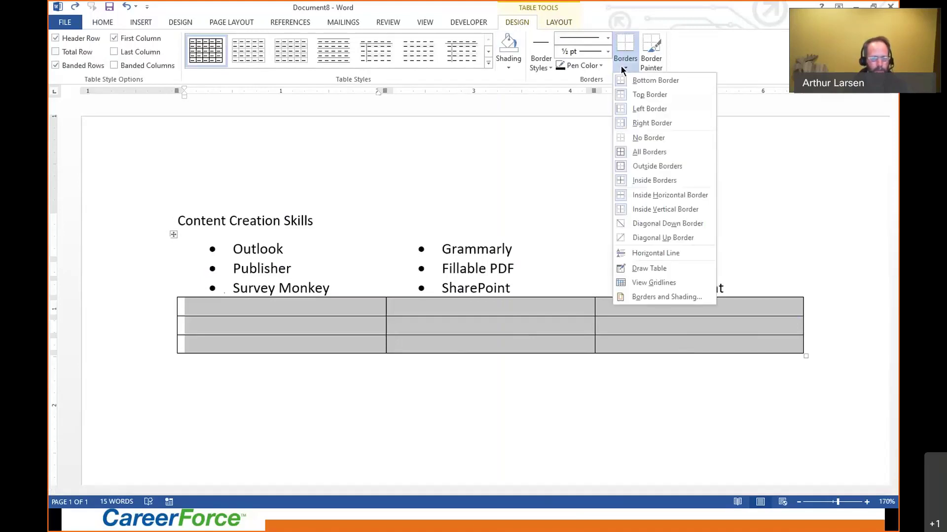
left_click(647, 138)
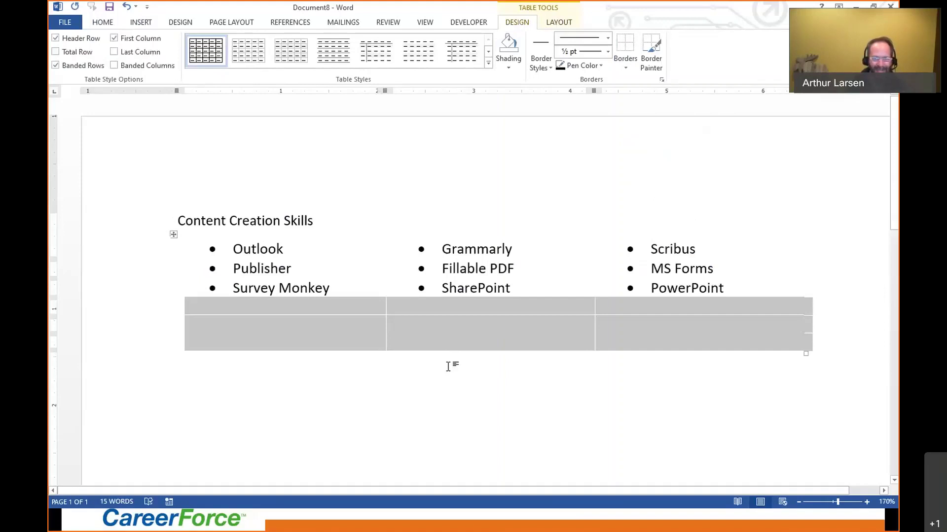
left_click(558, 22)
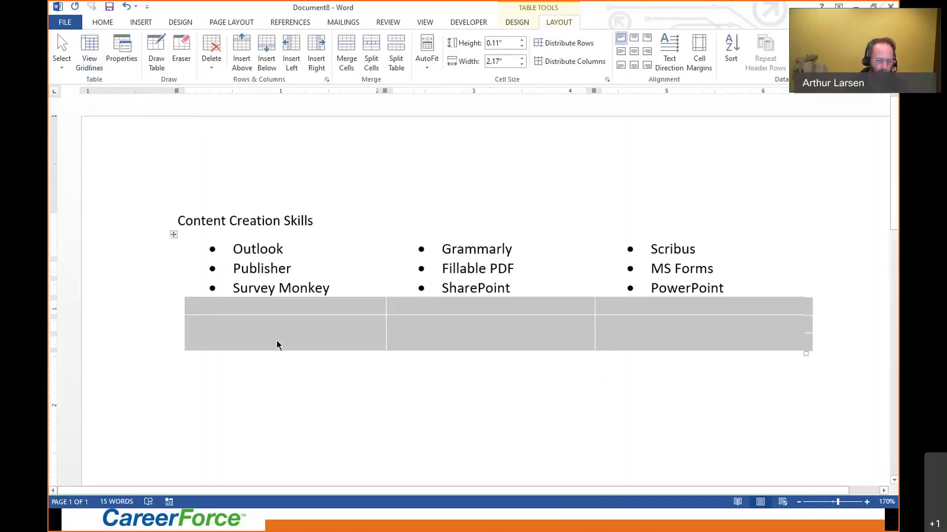
left_click(94, 46)
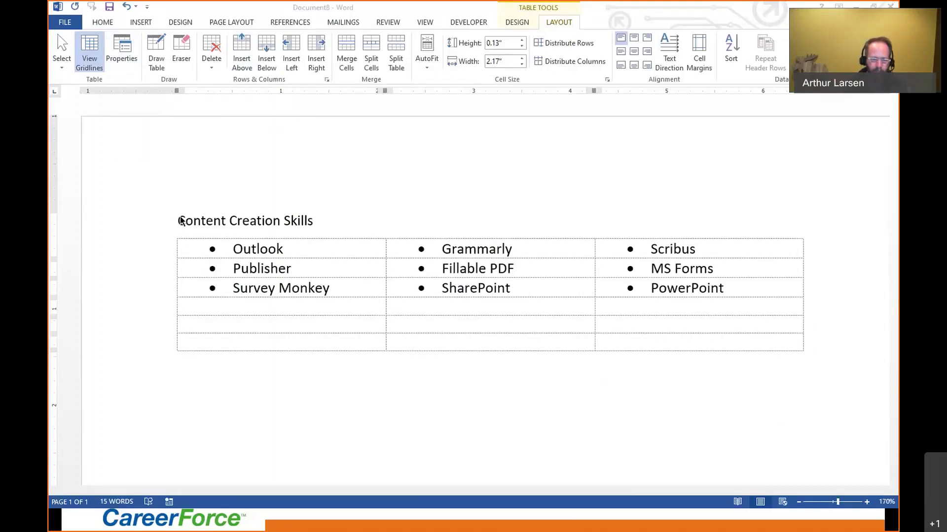
Delete the Content Creation Skills heading with its table and enter the text Here followed by a tab.
left_click_drag(181, 221, 369, 359)
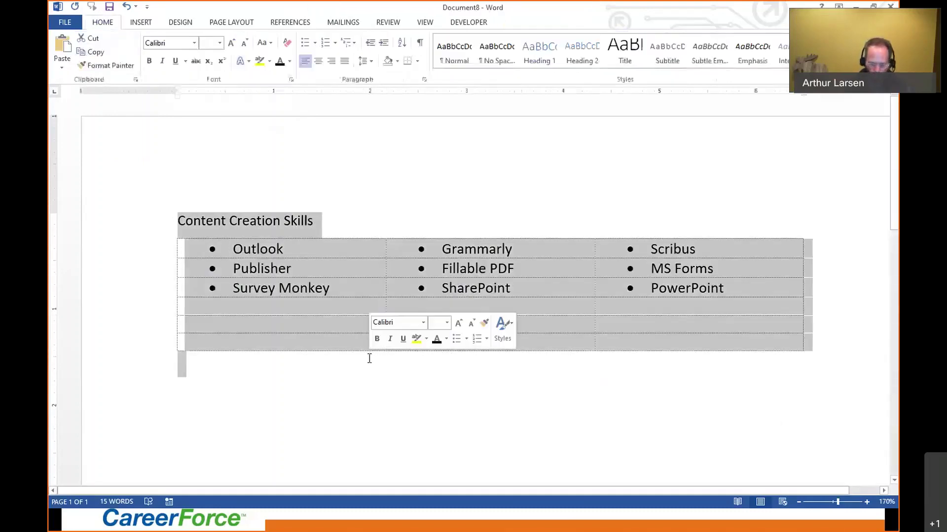
key("Delete")
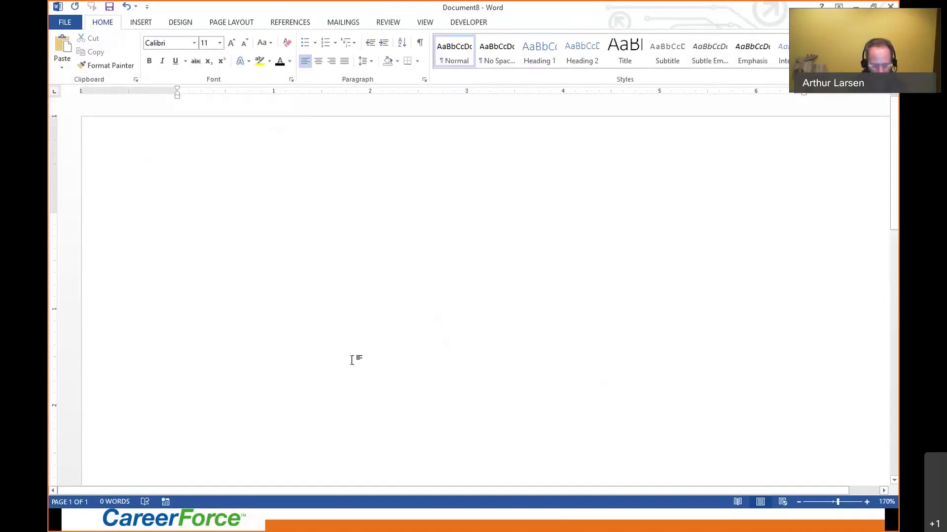
type("Here")
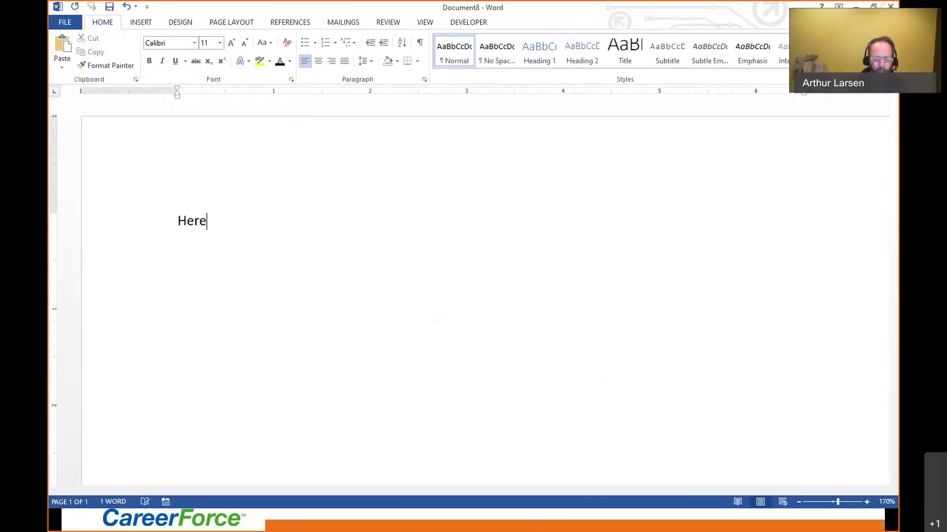
key("Tab")
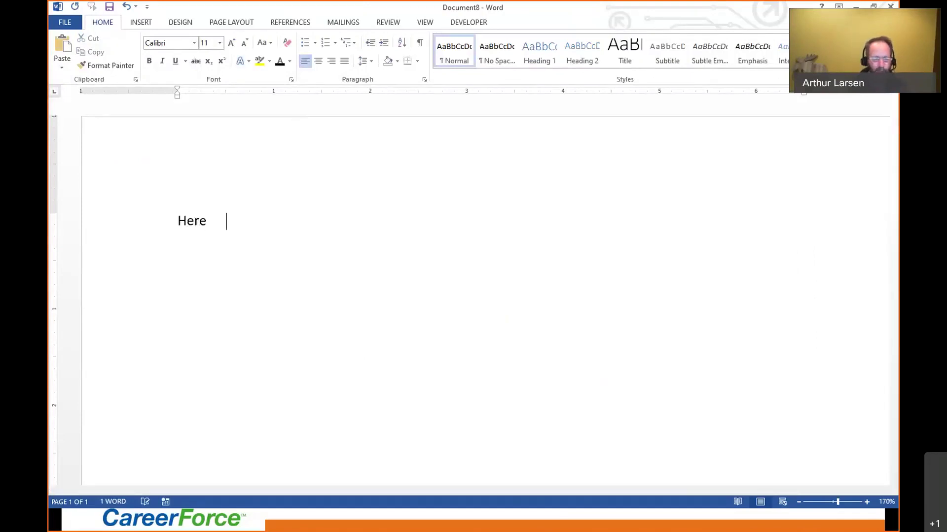
Set a right-aligned tab stop on the Here line at the right margin, about 6.5 inches.
left_click(52, 95)
left_click(52, 98)
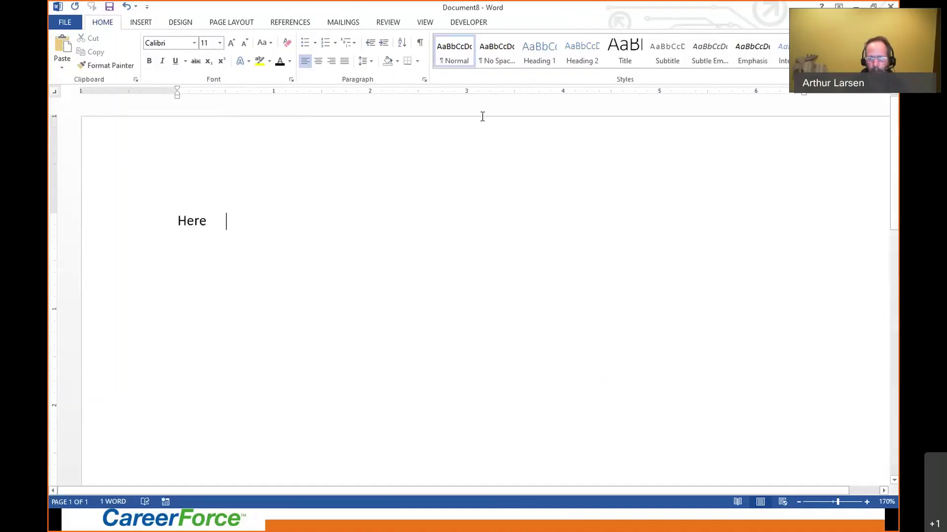
left_click(764, 94)
left_click_drag(794, 98, 802, 97)
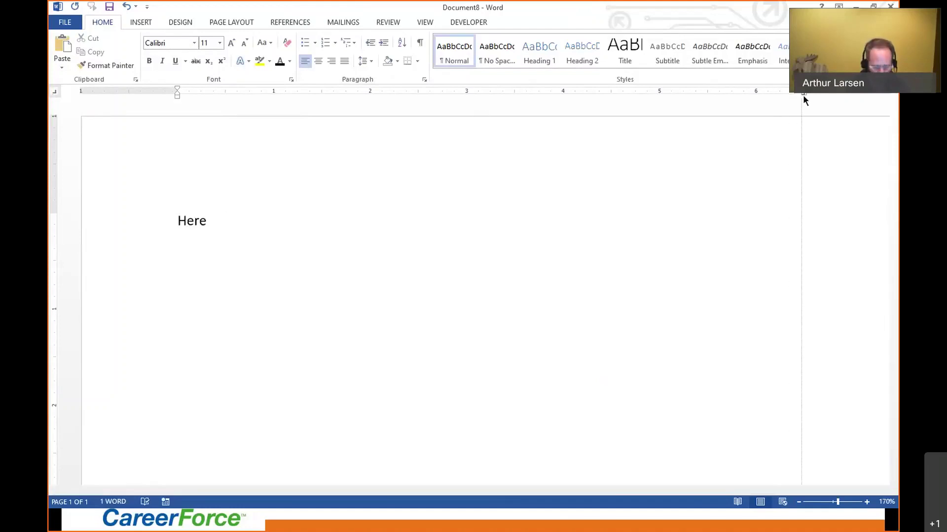
Enter the date range 2019-2020 at the right-aligned tab stop on the Here line.
key("Tab")
type("201")
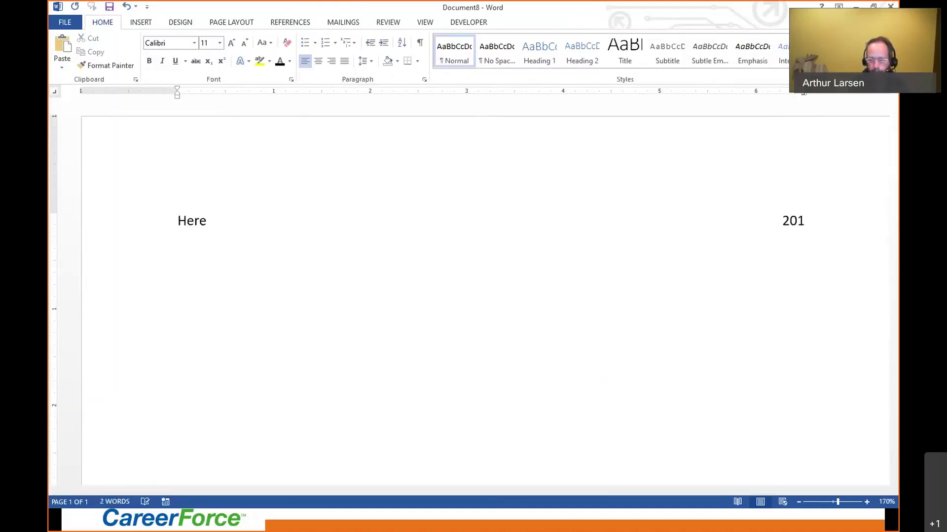
type("9-2020")
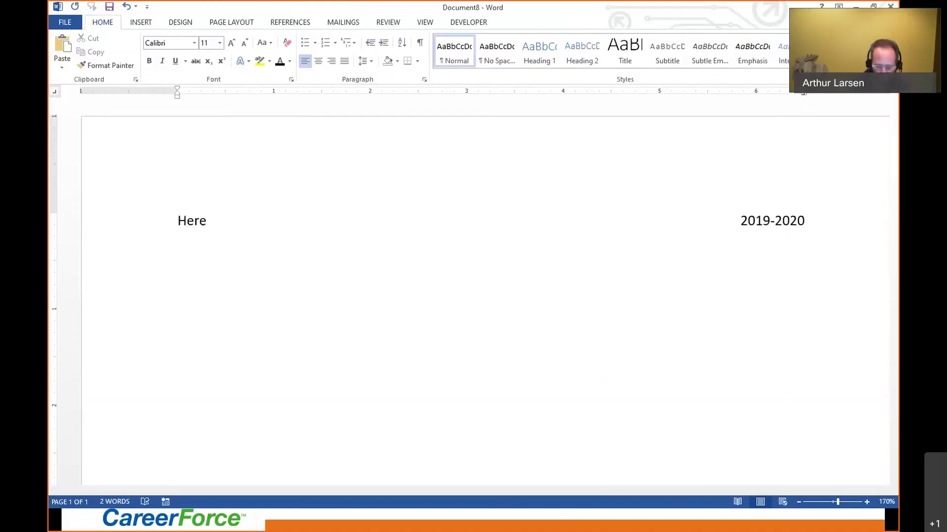
Expand the right-aligned date range on the Here line to 1/1/2019 - 12/31/2020, with spaces around the hyphen.
key("Return")
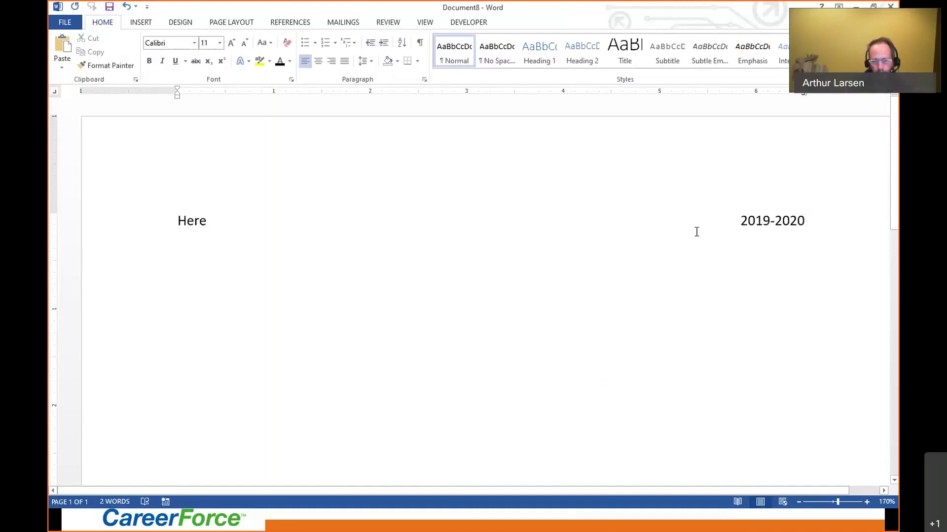
left_click(734, 221)
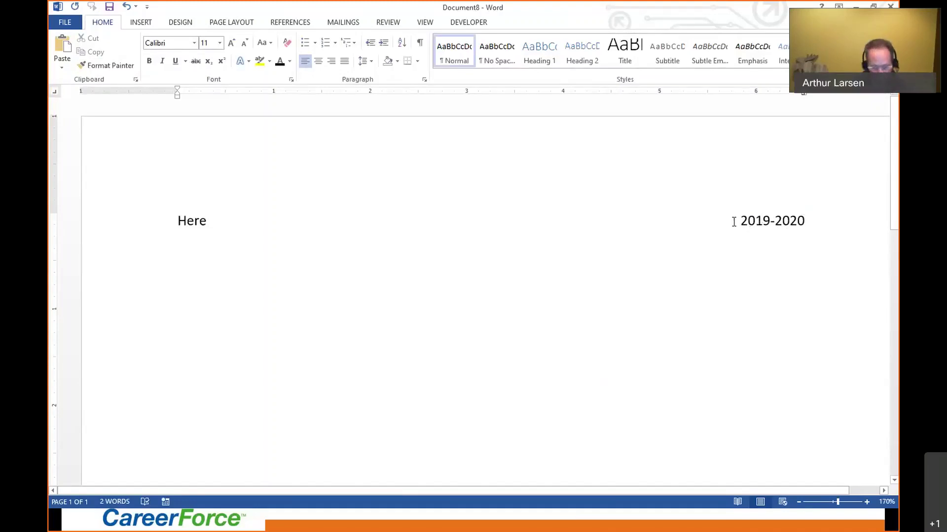
type("1/1")
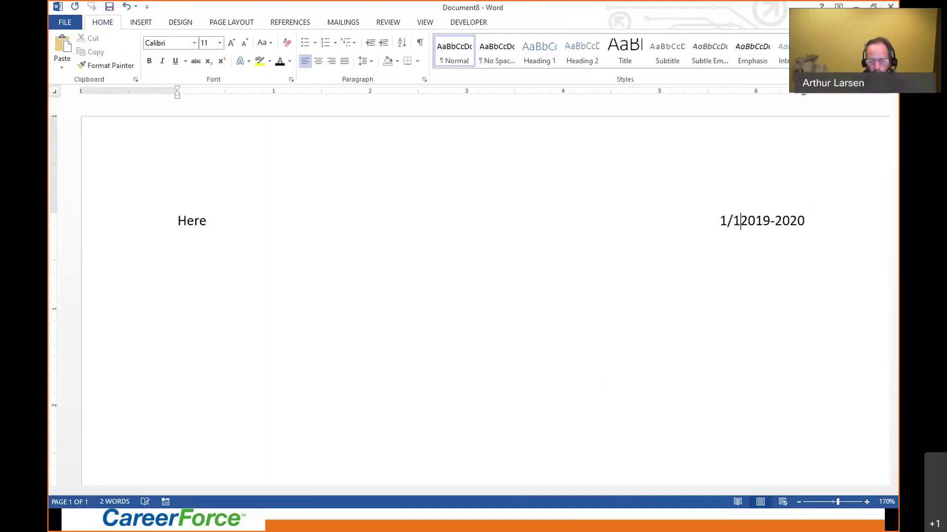
type("/")
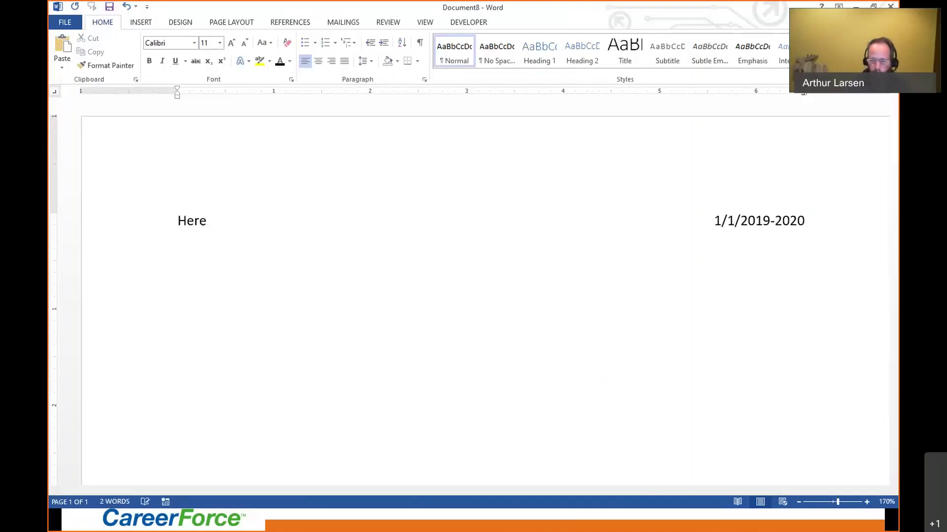
left_click(775, 221)
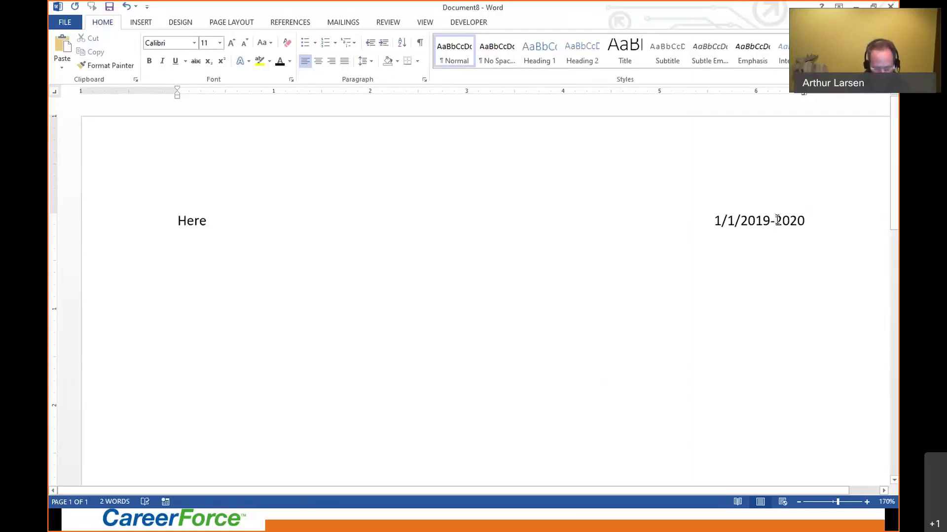
type("12/31")
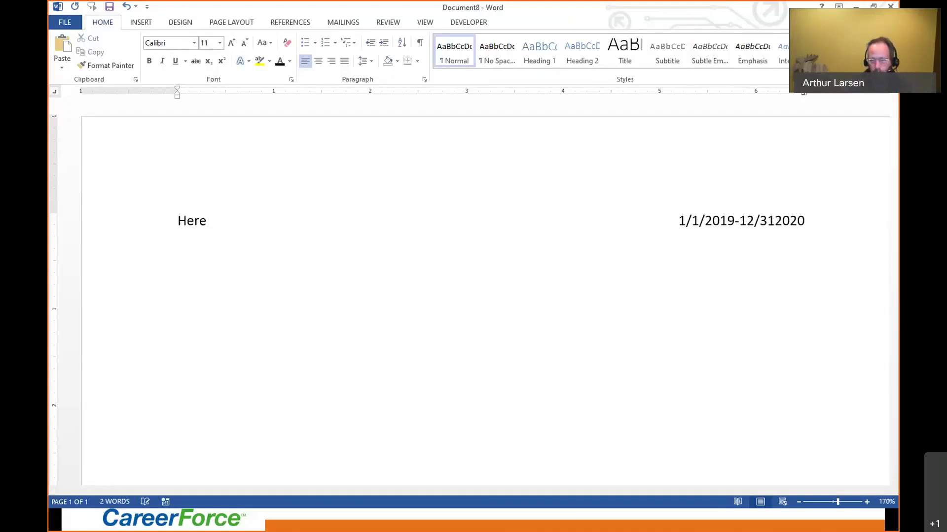
type("/")
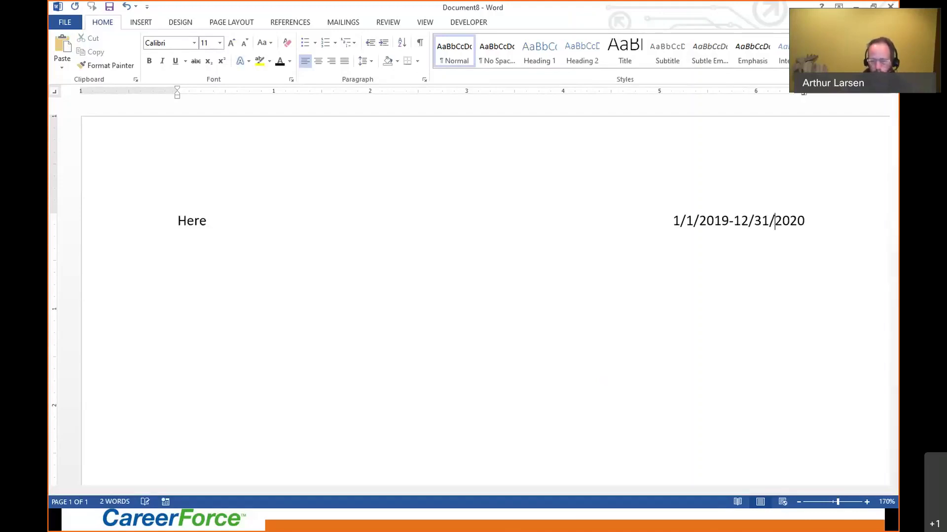
left_click(736, 221)
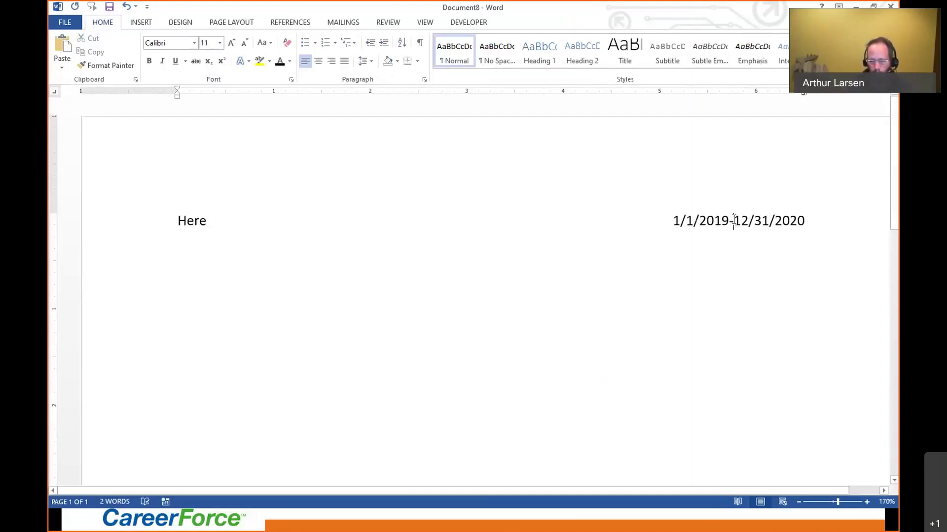
key("BackSpace")
type("-")
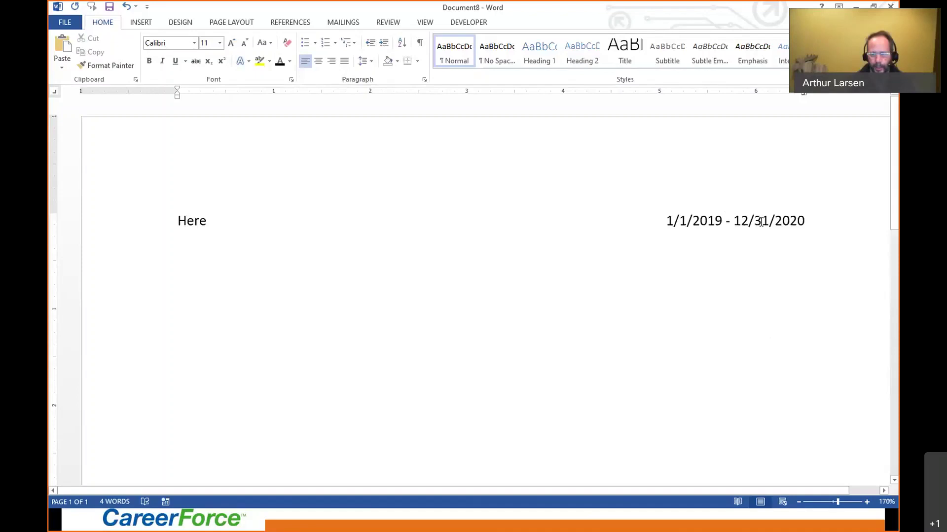
Change the end date on the Here line to 12/17/2020 and switch to the presentation slides.
key("Left")
key("Left")
left_click(768, 222)
left_click_drag(767, 222, 752, 217)
type("17")
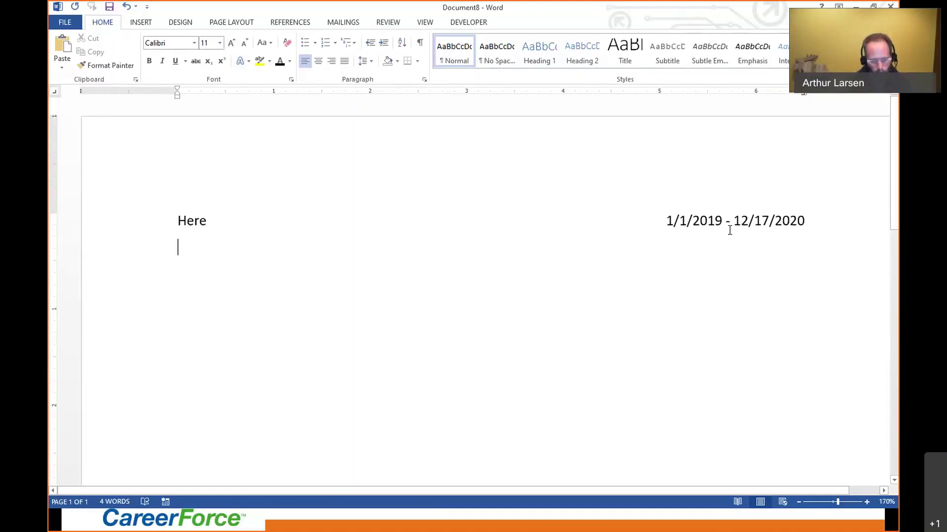
key("Return")
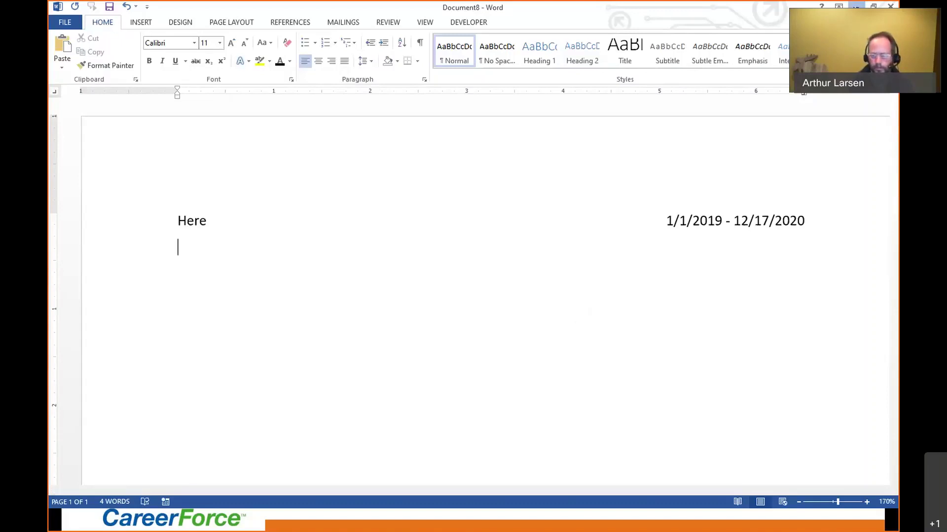
key("alt+Tab")
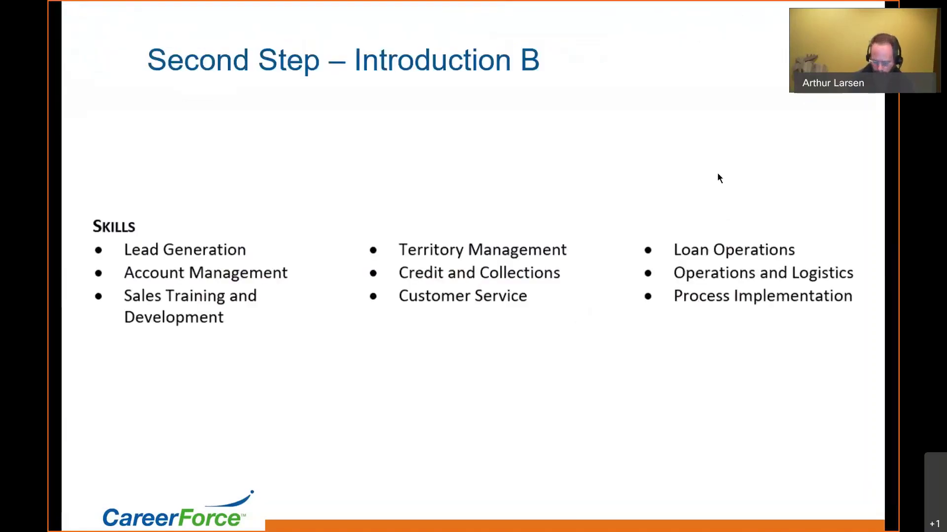
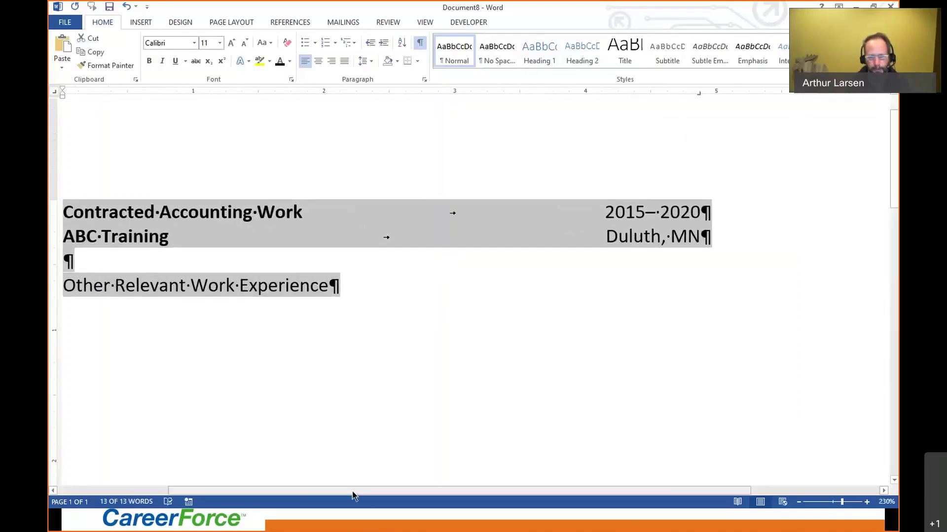
Delete the location Duluth, MN from the ABC Training line and insert a blank line above it.
left_click_drag(353, 491, 301, 491)
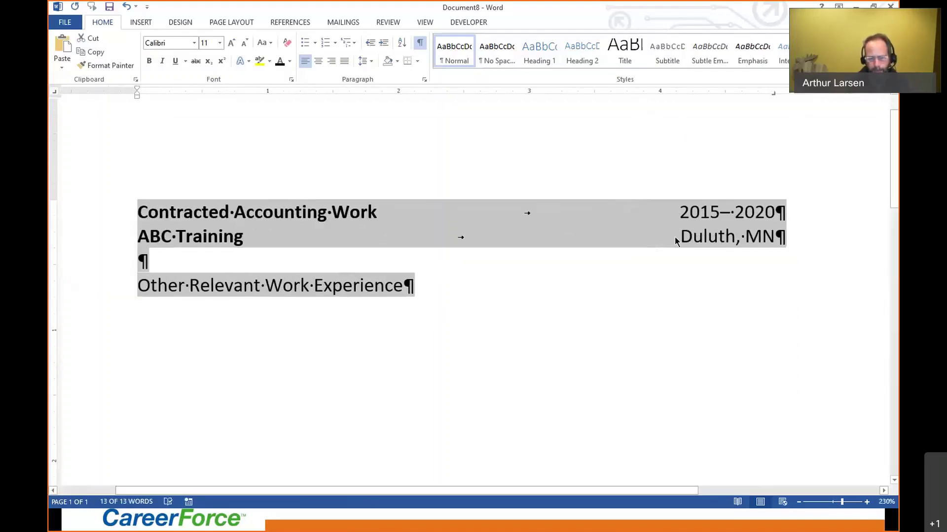
left_click(140, 240)
left_click_drag(775, 237, 695, 238)
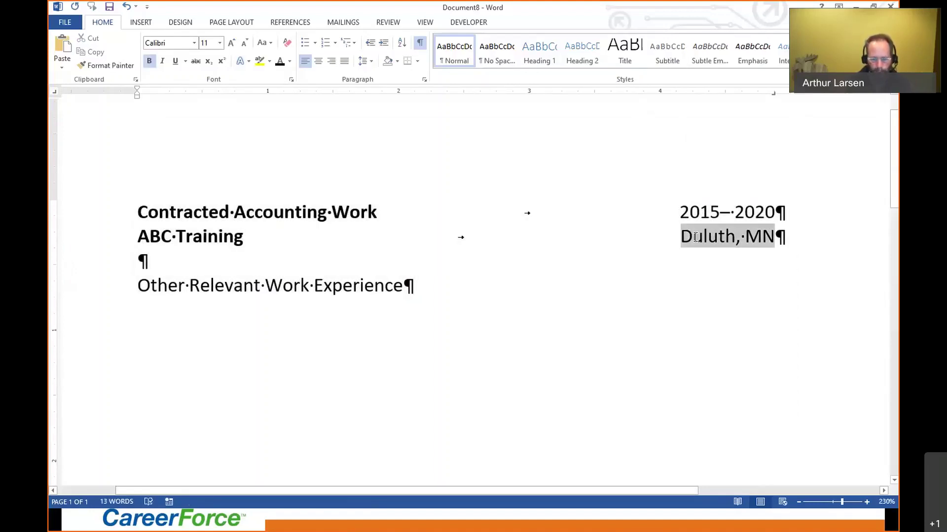
key("Delete")
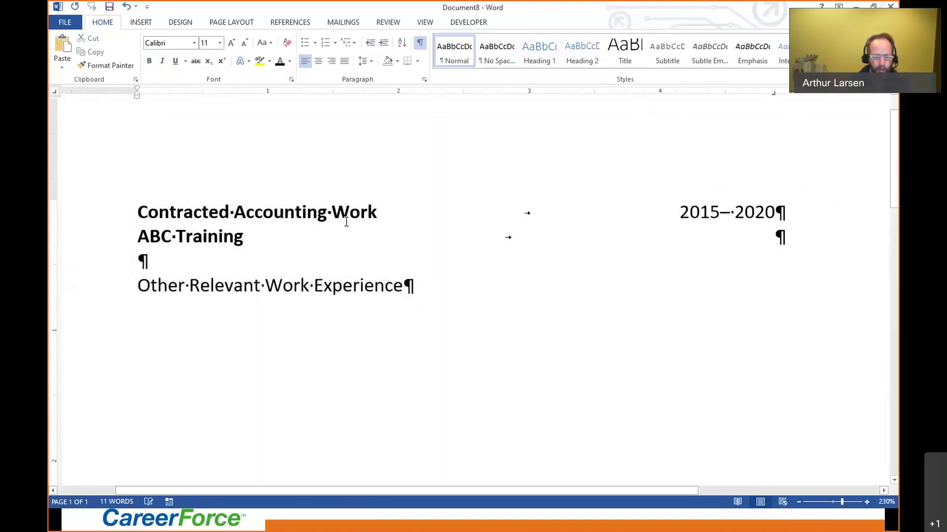
left_click(138, 238)
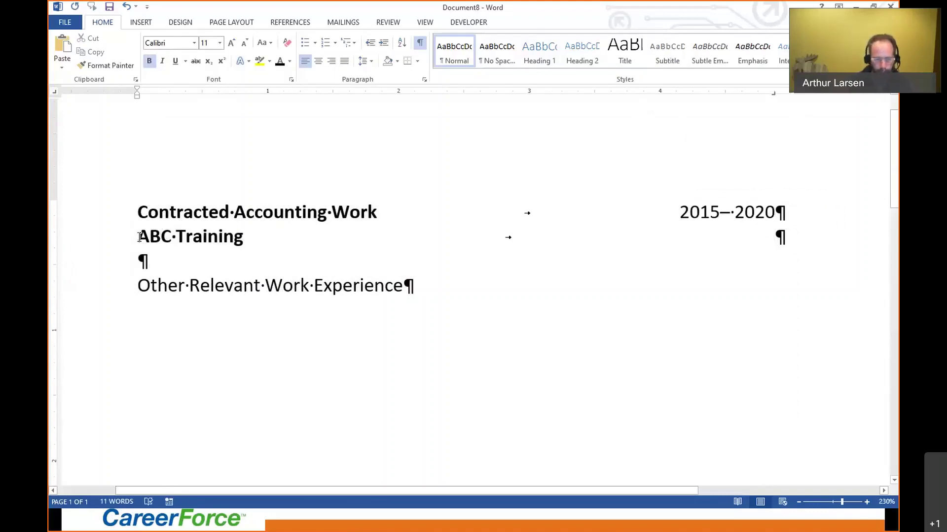
key("Return")
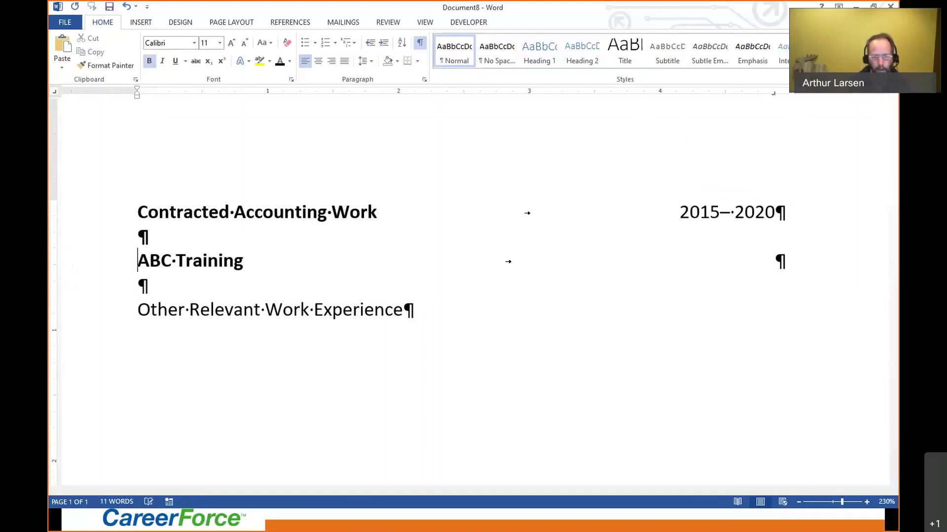
Hide the formatting marks and change the employer name ABC Training to ABC Company, followed by an opening parenthesis.
left_click(419, 43)
left_click(247, 261)
left_click_drag(247, 260, 180, 261)
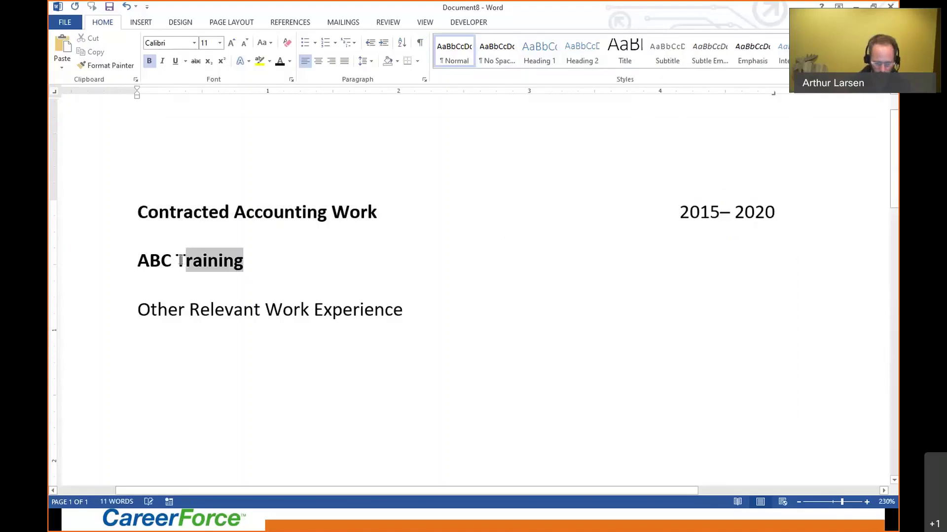
key("BackSpace")
type("Coma")
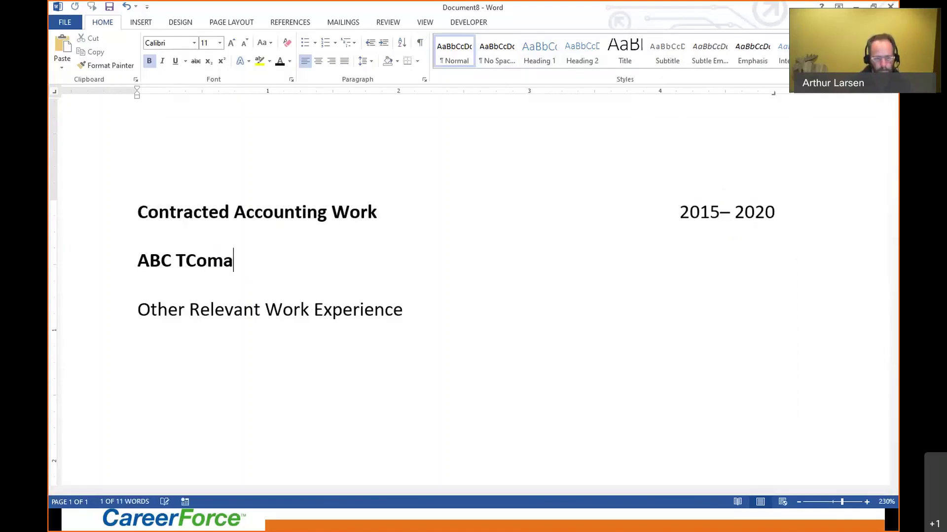
key("ctrl+z")
key("BackSpace")
type("Cp")
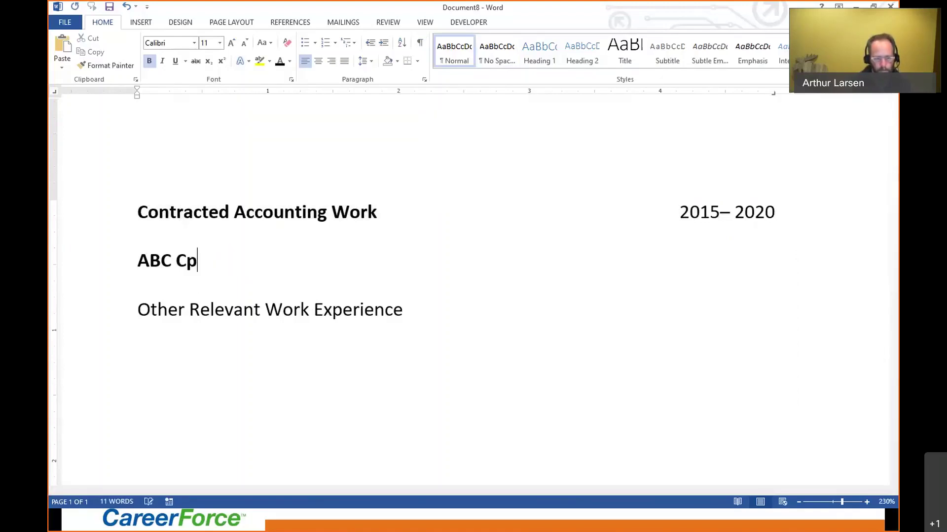
key("BackSpace")
type("ompany (")
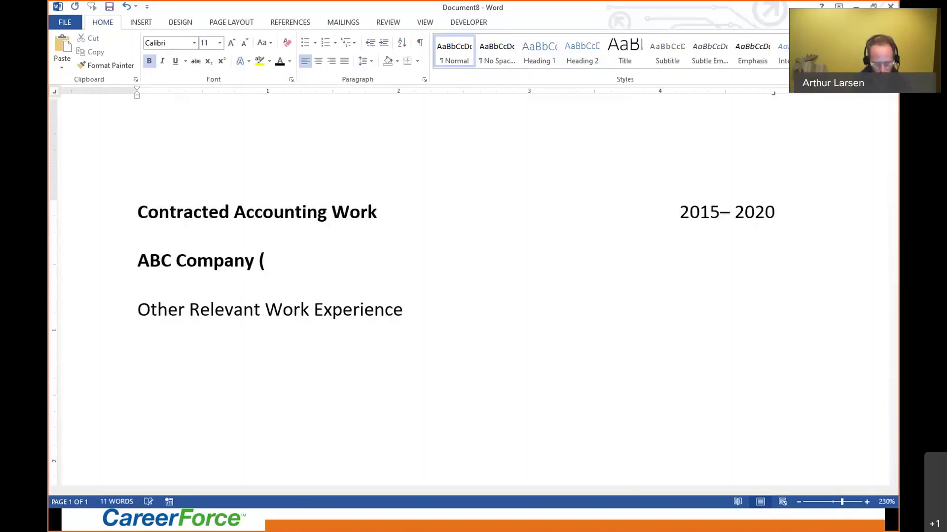
Complete the date range in parentheses after ABC Company as (2018-2020) and start a new line below it.
type("2018-201")
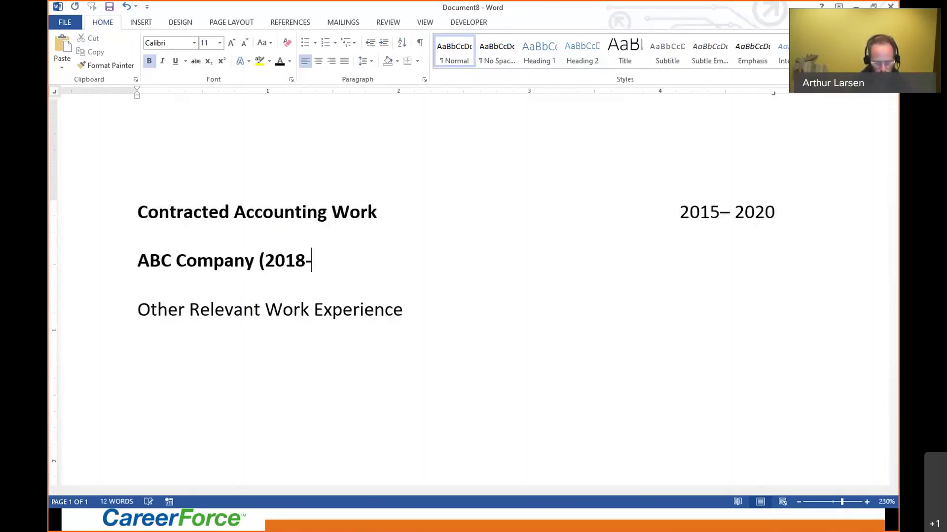
key("BackSpace")
type("2020")
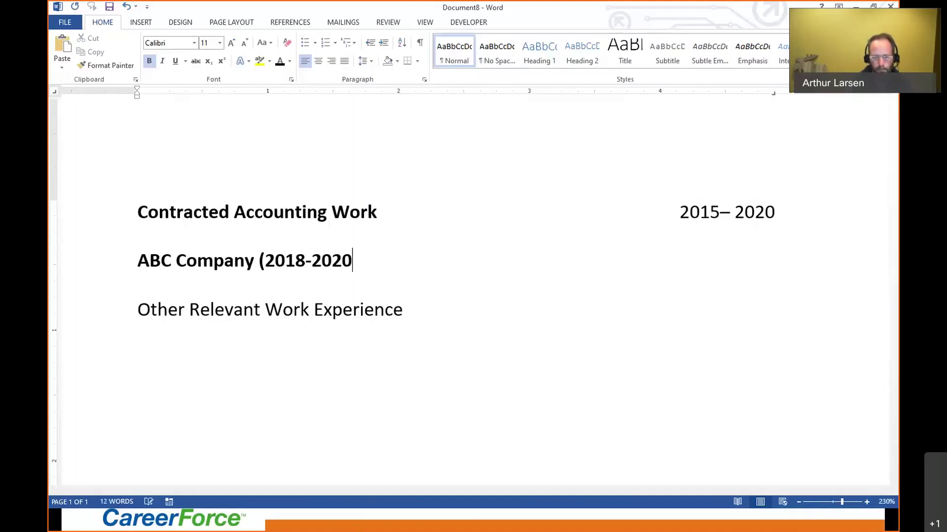
type(")")
key("Return")
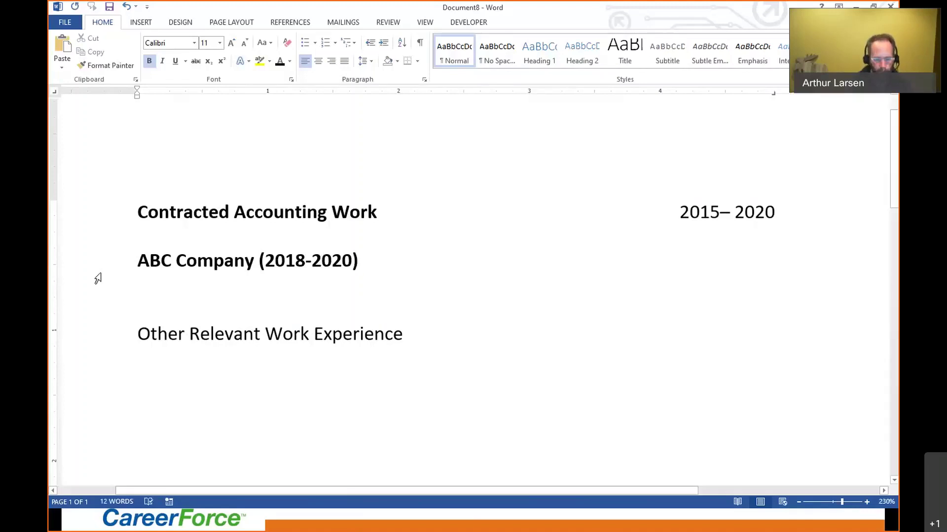
Make the line below ABC Company a justified bullet and set its left indent to about 0.4 inches.
left_click(304, 44)
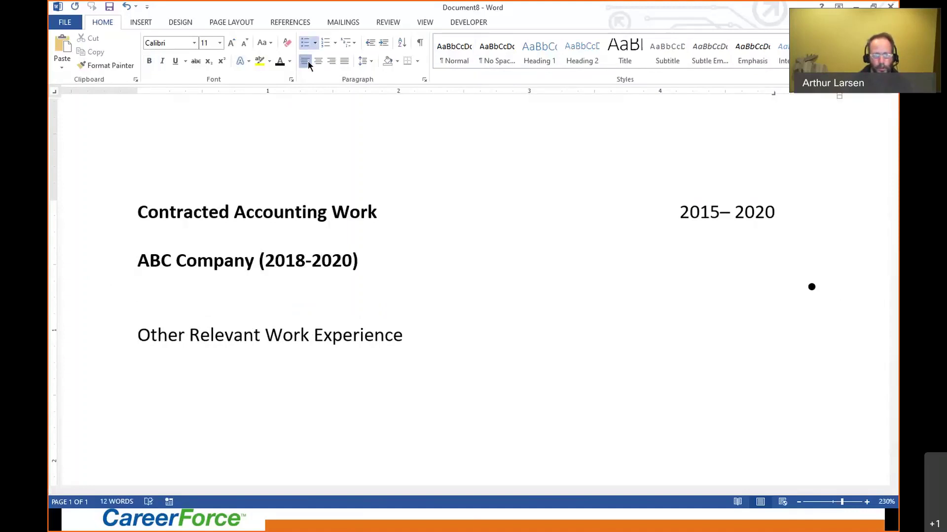
left_click(344, 61)
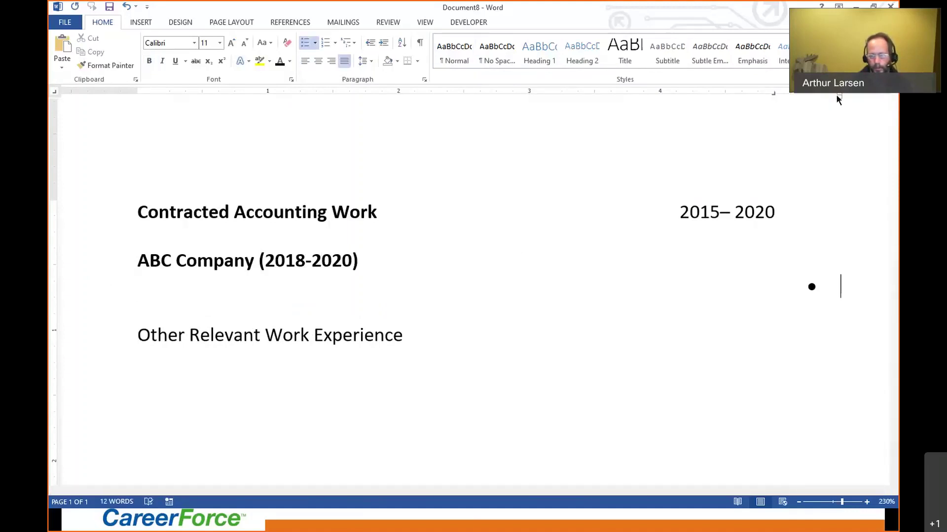
mouse_move(839, 94)
left_mouse_down()
mouse_move(716, 109)
mouse_move(187, 125)
left_mouse_up()
Enter the bullet items One, Two and Three below ABC Company and end the bulleted list.
type("one")
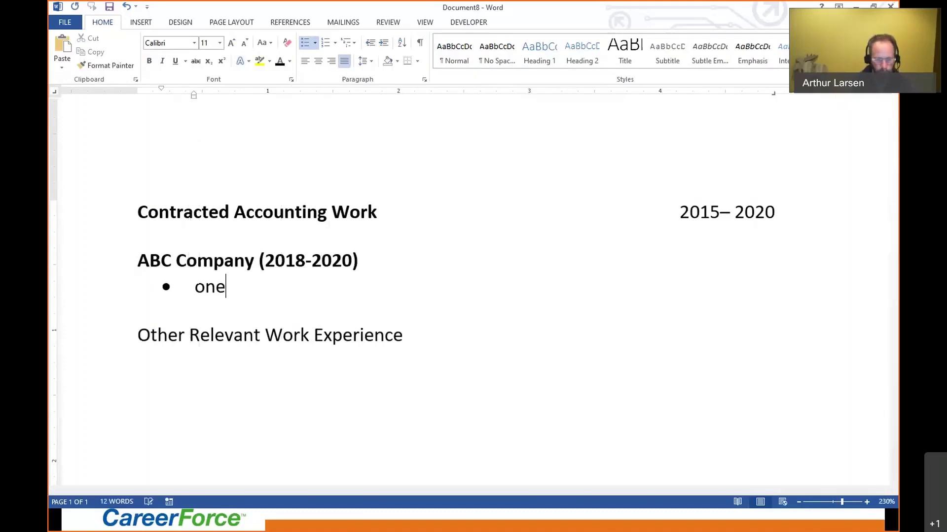
key("Return")
type("two")
key("Return")
type("t")
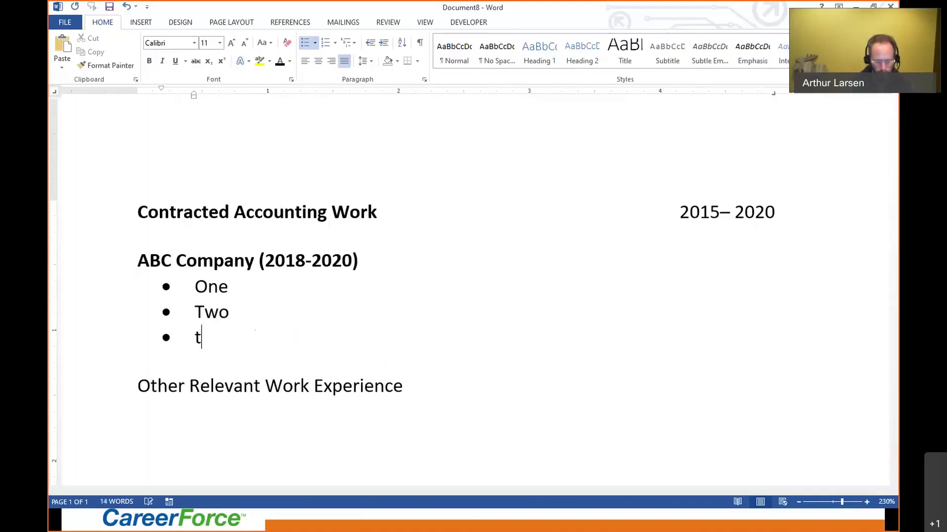
type("hree")
key("Return")
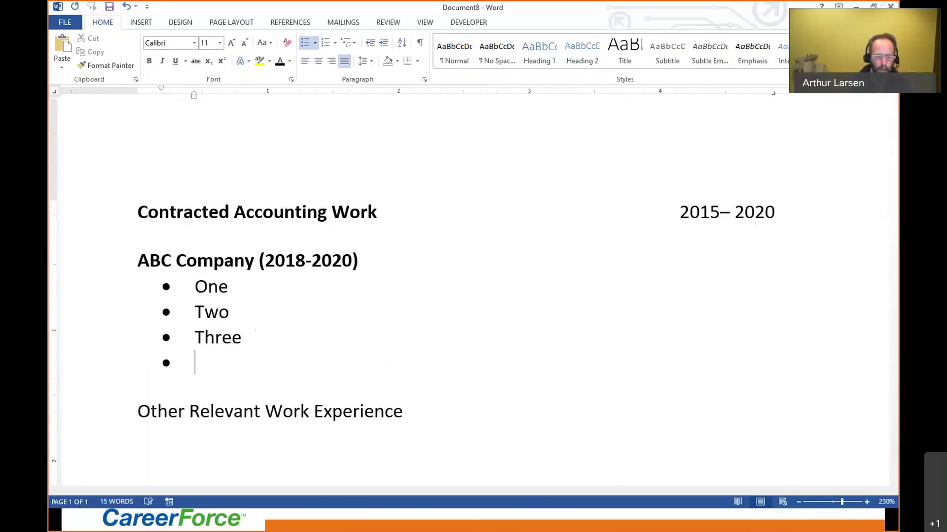
key("Return")
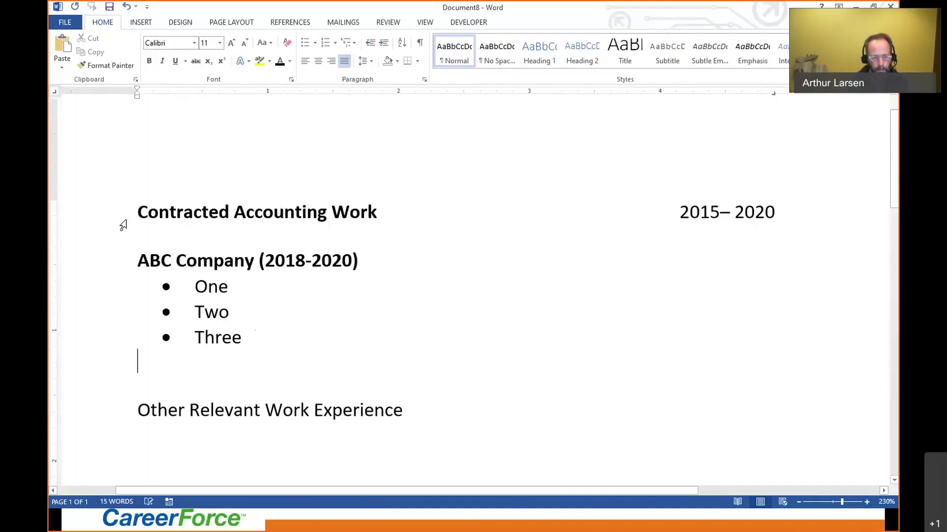
Copy the ABC Company (2018-2020) line onto the empty line below the bullet Three.
left_click(110, 260)
key("ctrl+c")
left_click(123, 369)
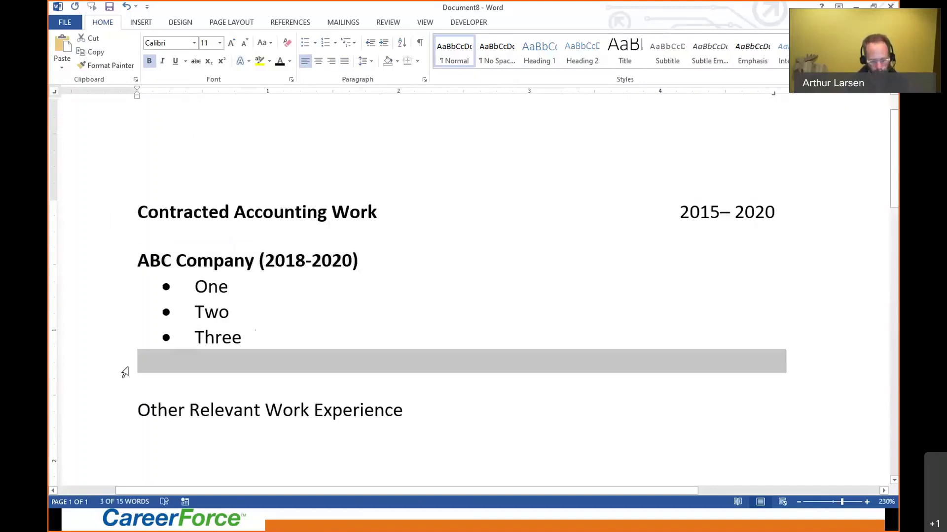
key("ctrl+v")
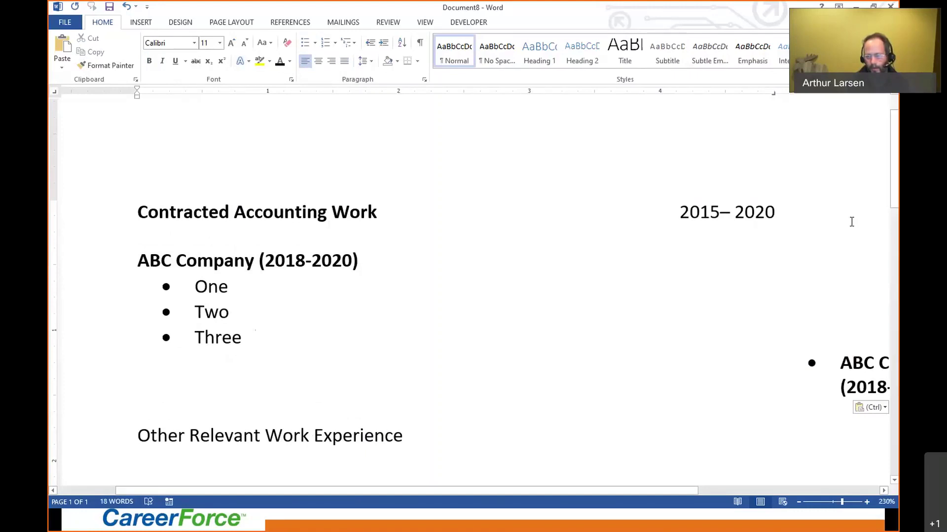
scroll(851, 222, "down", 5, "ctrl")
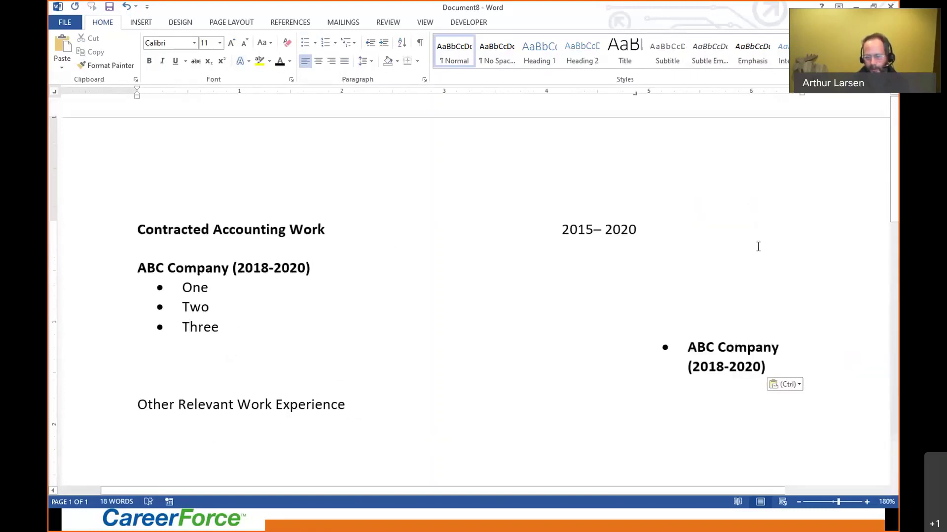
key("Up")
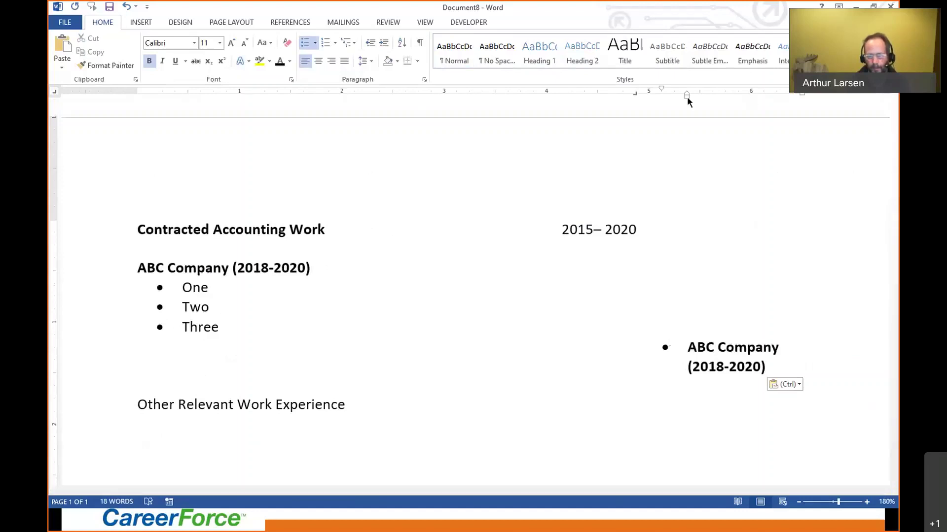
Remove the bullet from the copied ABC Company line and bring its left indent back to the page margin.
left_click(305, 43)
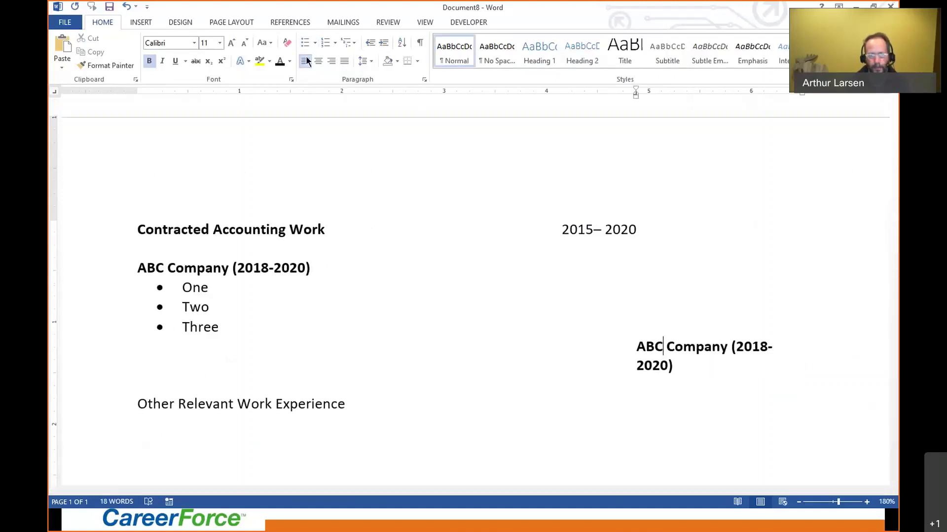
mouse_move(635, 95)
left_mouse_down()
mouse_move(609, 100)
mouse_move(620, 108)
mouse_move(560, 99)
mouse_move(293, 111)
mouse_move(138, 96)
left_mouse_up()
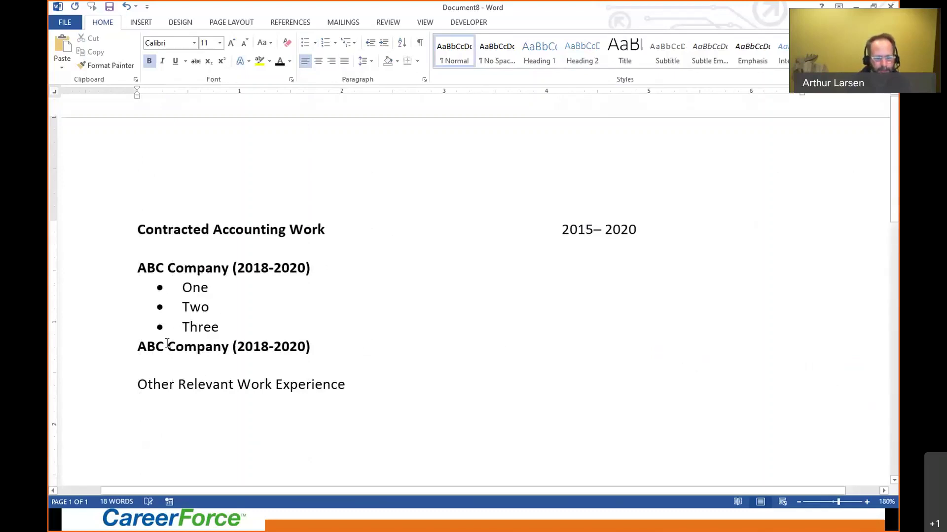
Change the copied company line below the bullet Three to CDF Company (2016-2017).
left_click_drag(168, 344, 135, 346)
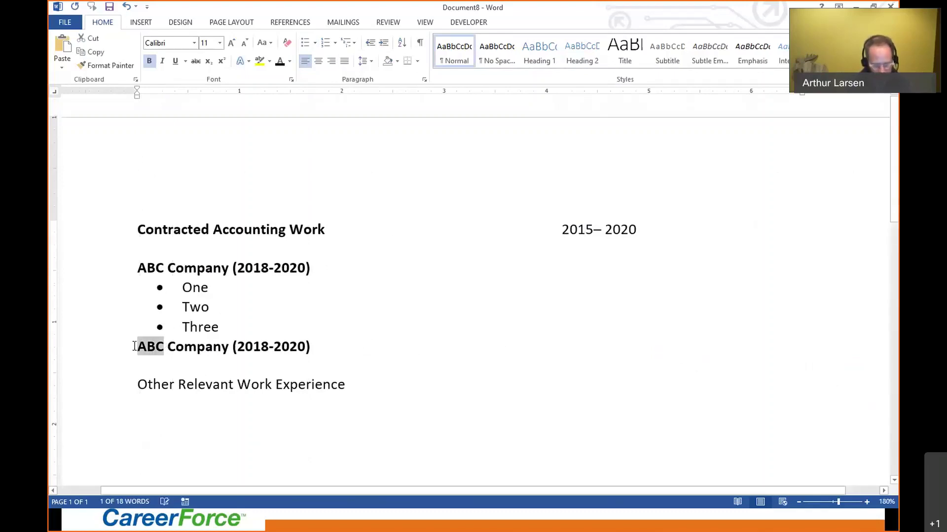
type("CDF")
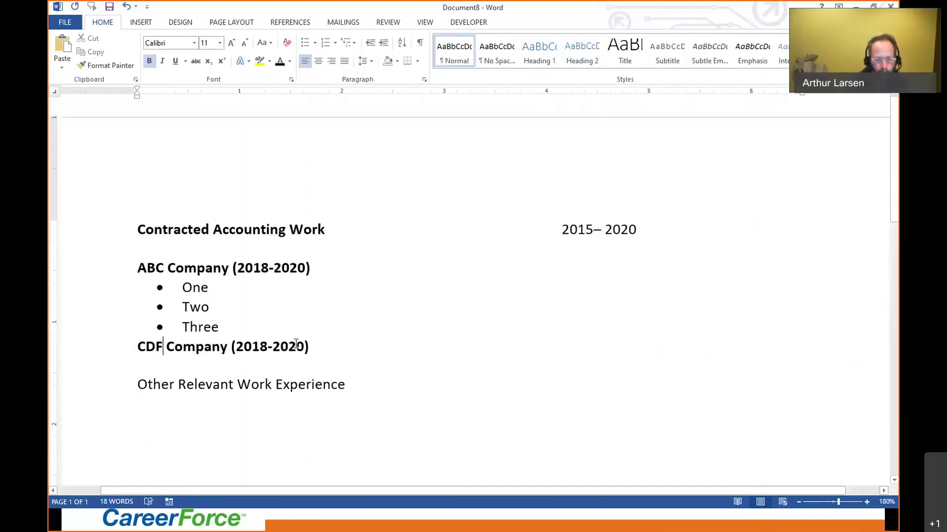
left_click(305, 347)
left_click_drag(289, 347, 236, 347)
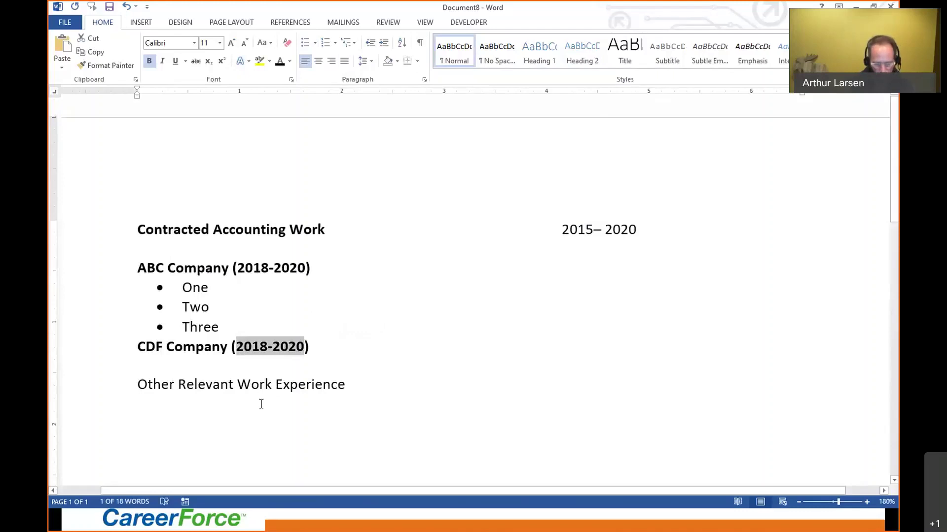
type("2016")
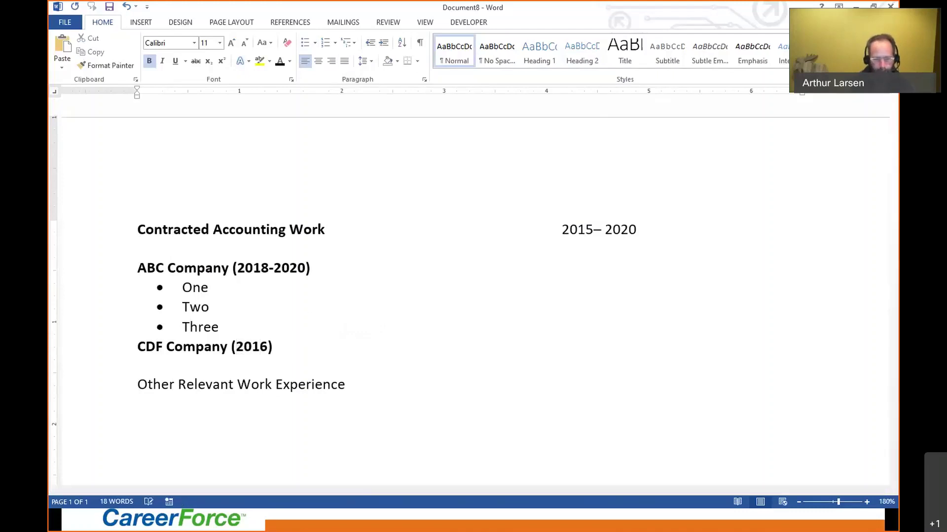
type("-2")
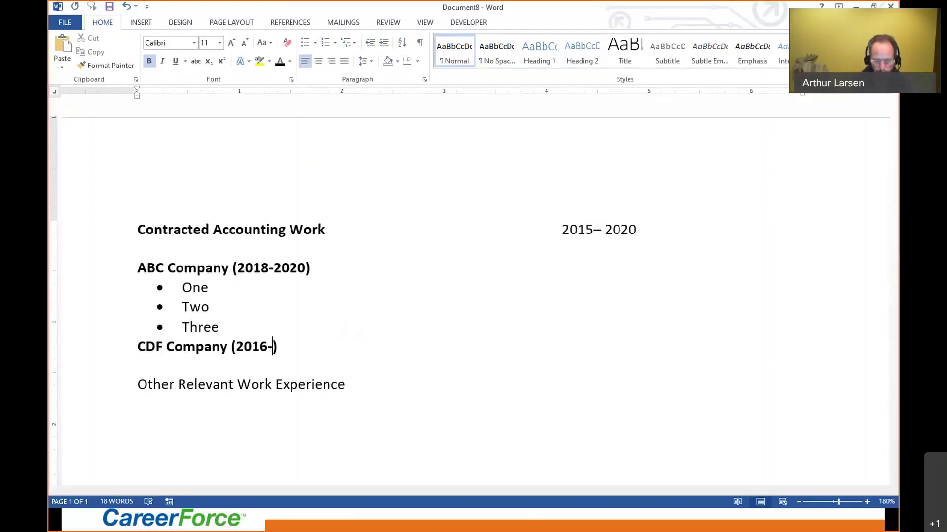
type("0")
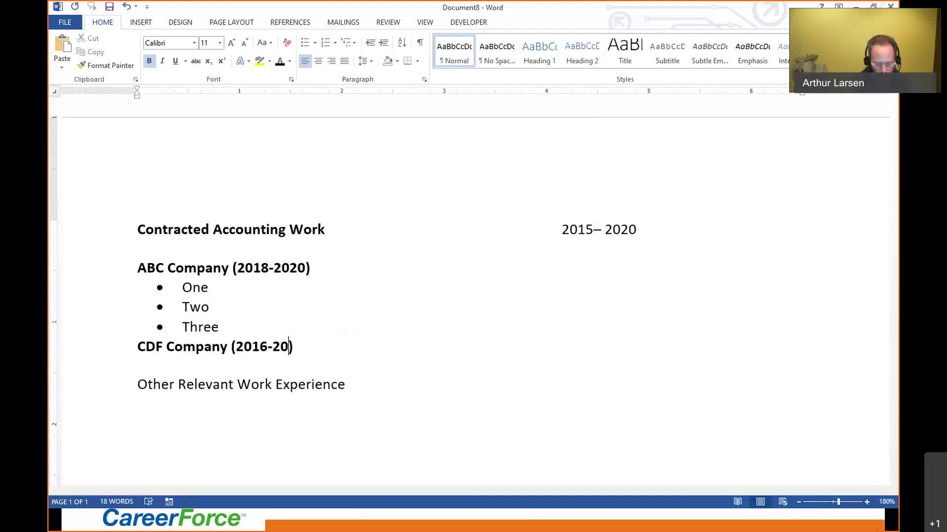
type("17")
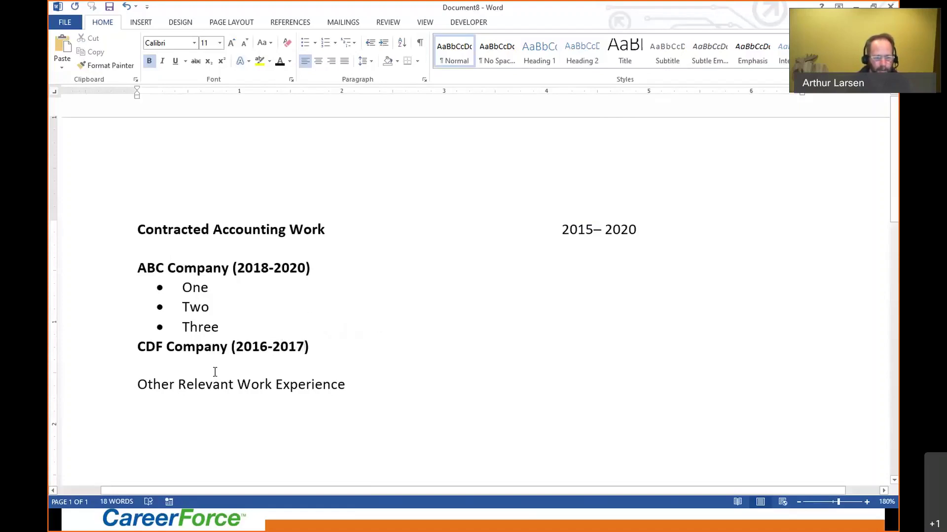
Copy the bullets One, Two and Three beneath CDF Company (2016-2017) and delete the Other Relevant Work Experience line.
left_click_drag(127, 291, 105, 328)
key("ctrl+c")
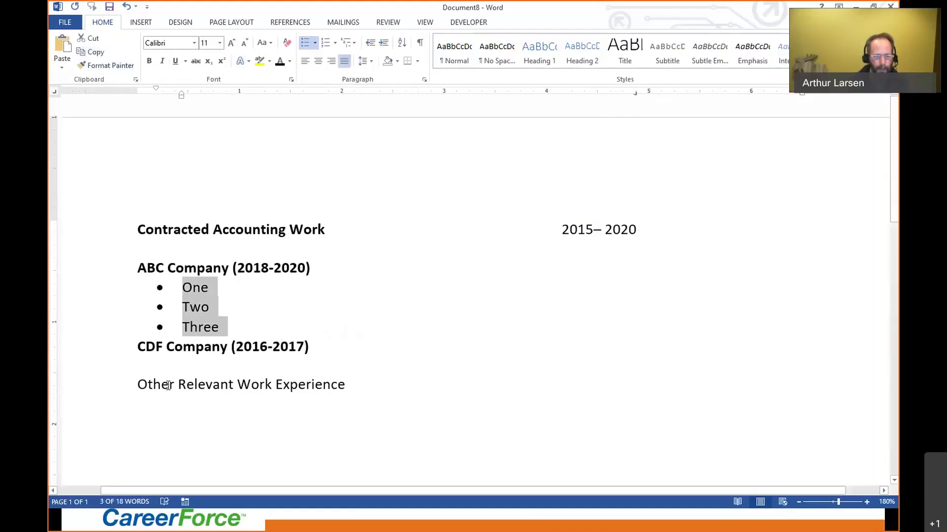
left_click(169, 364)
key("ctrl+v")
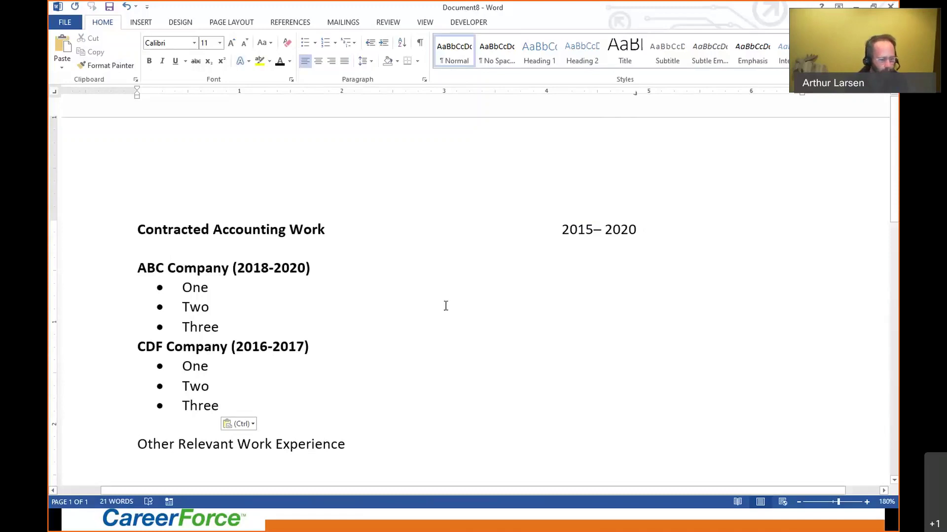
left_click(115, 446)
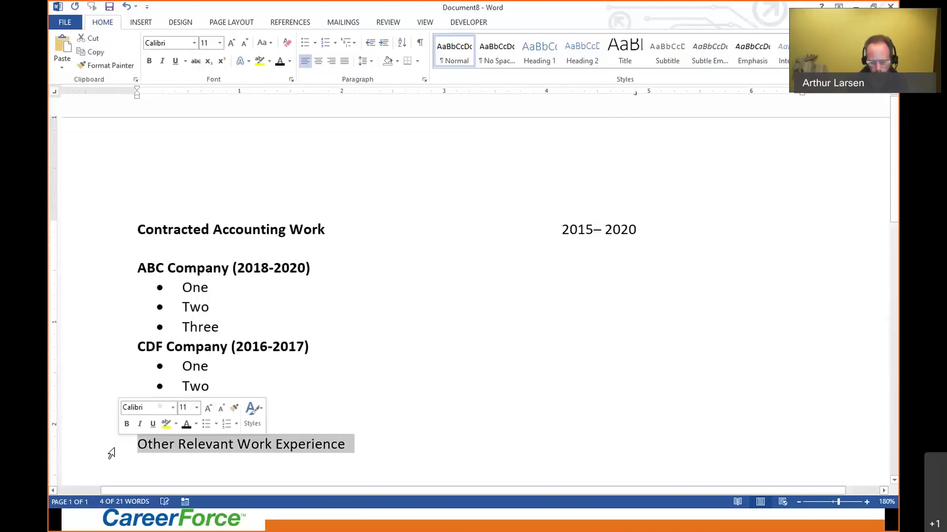
key("Delete")
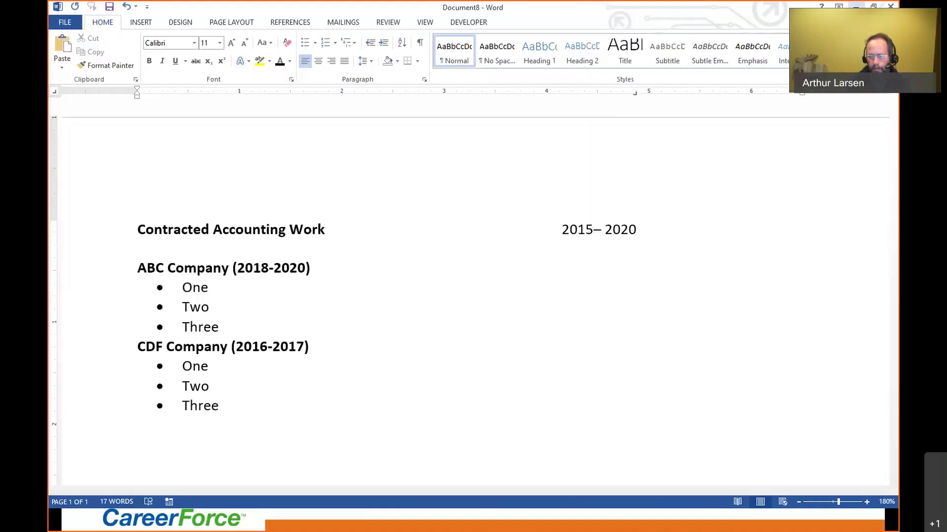
Minimize the document and advance the slide show to the Reveal Formatting slide.
left_click(856, 7)
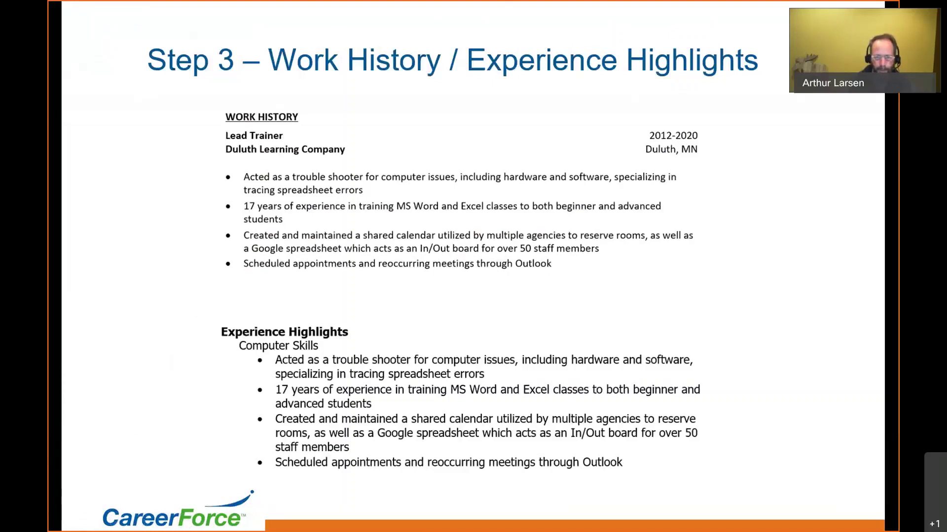
key("Right")
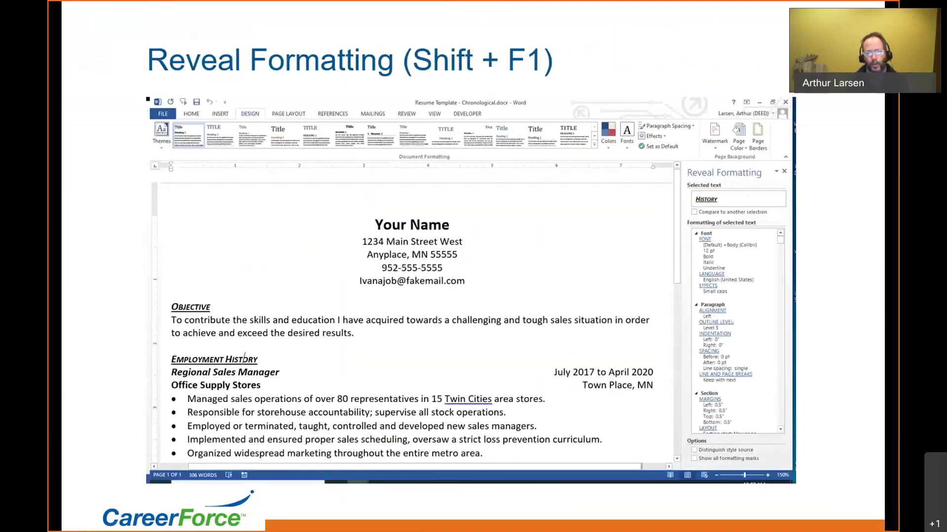
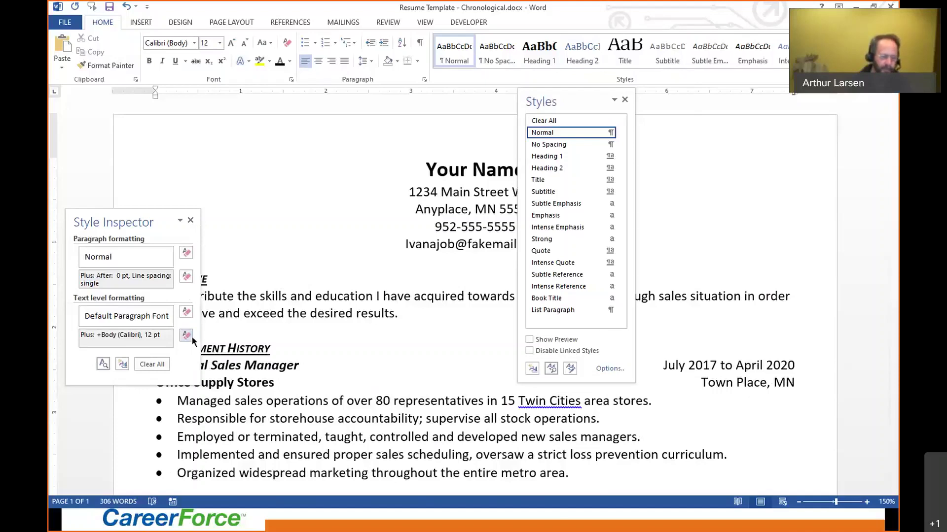
Show the Reveal Formatting details for the resume template and close the Style Inspector and the Styles list.
left_click(103, 365)
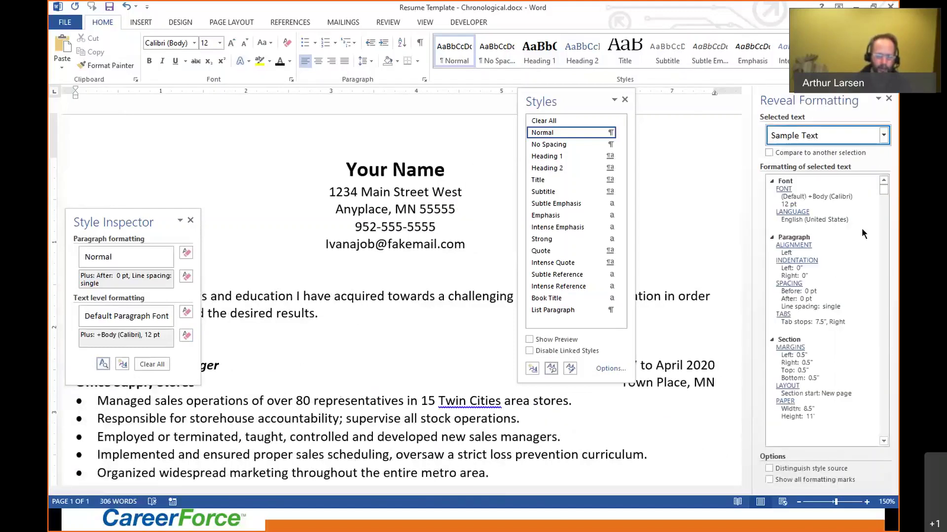
left_click(191, 220)
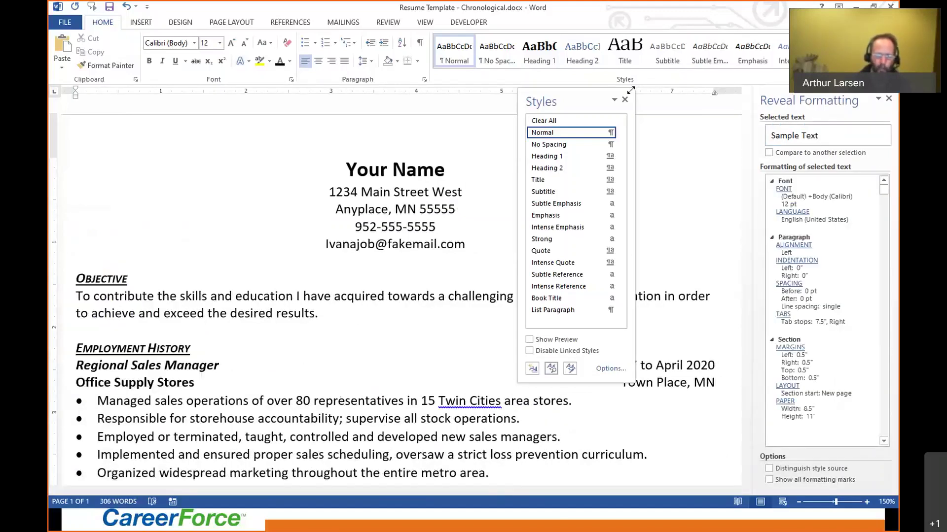
left_click(624, 99)
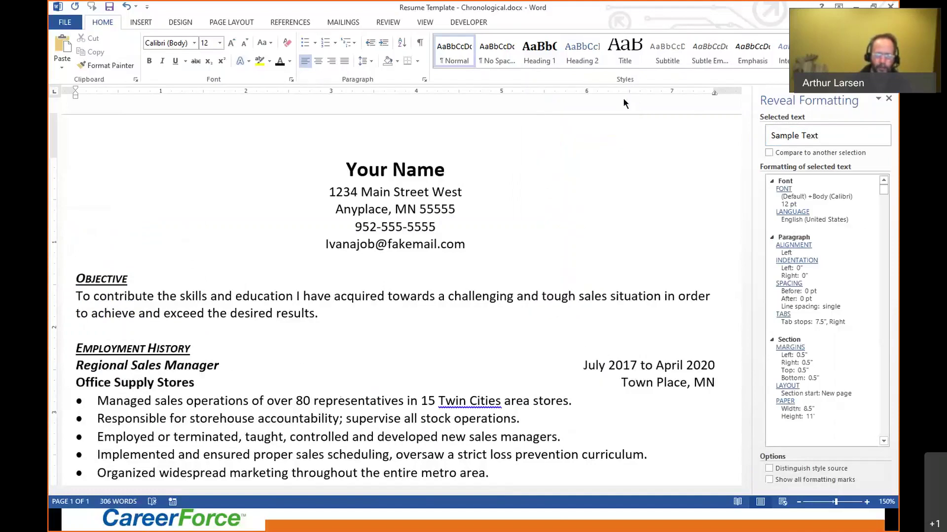
Examine the formatting of the word "education" in the objective and of the July 2017 to April 2020 line, and close the formatting details.
left_click(278, 296)
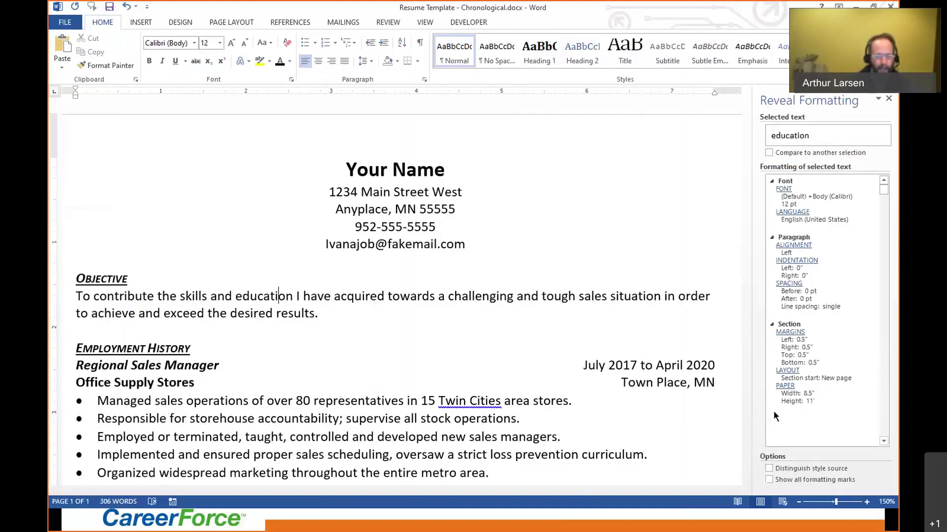
left_click(583, 365)
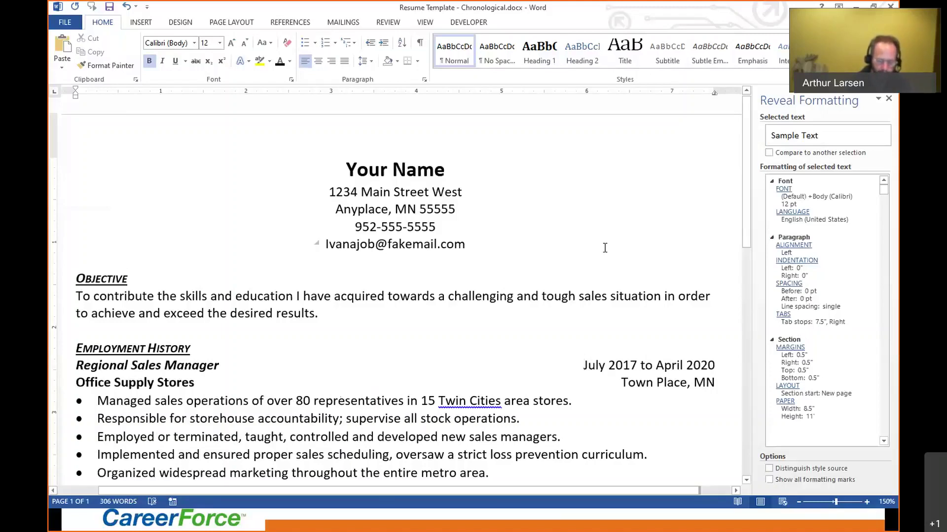
left_click(888, 100)
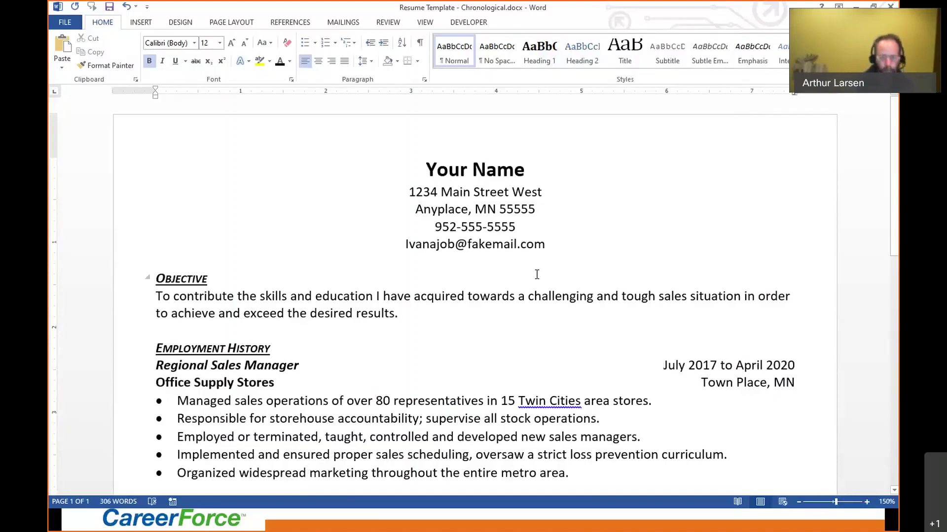
Reveal the formatting details again, examine those of the storehouse accountability bullet, and close them.
key("shift+F1")
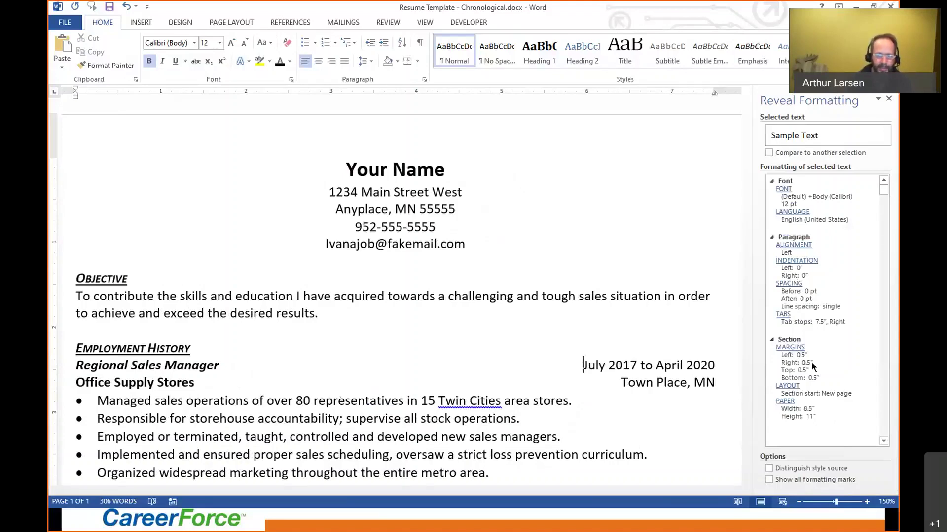
left_click(465, 419)
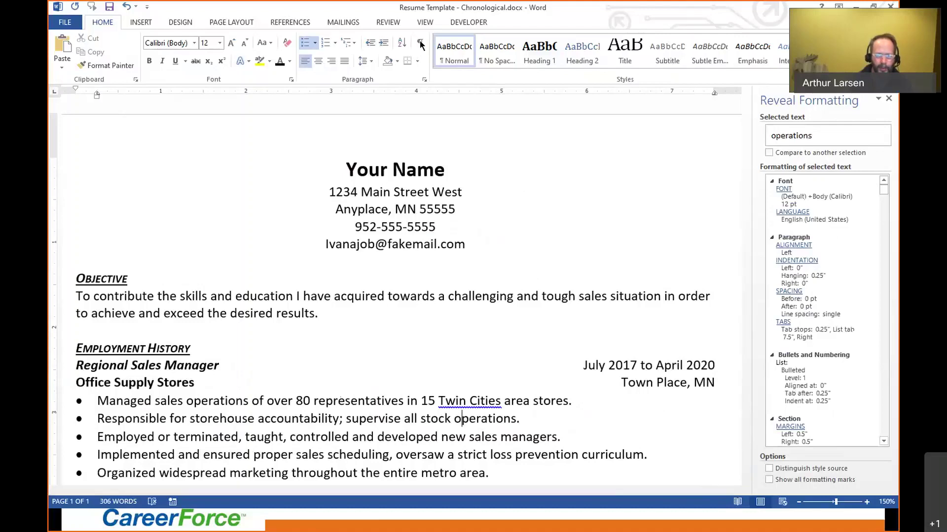
left_click(889, 99)
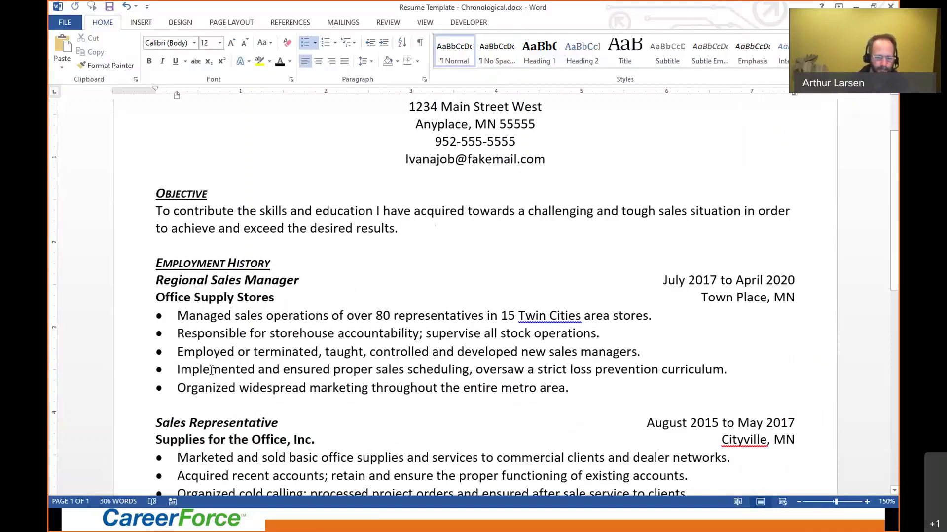
Change the last two bullets under Office Supply Stores to the hollow circle style.
left_click_drag(134, 374, 131, 392)
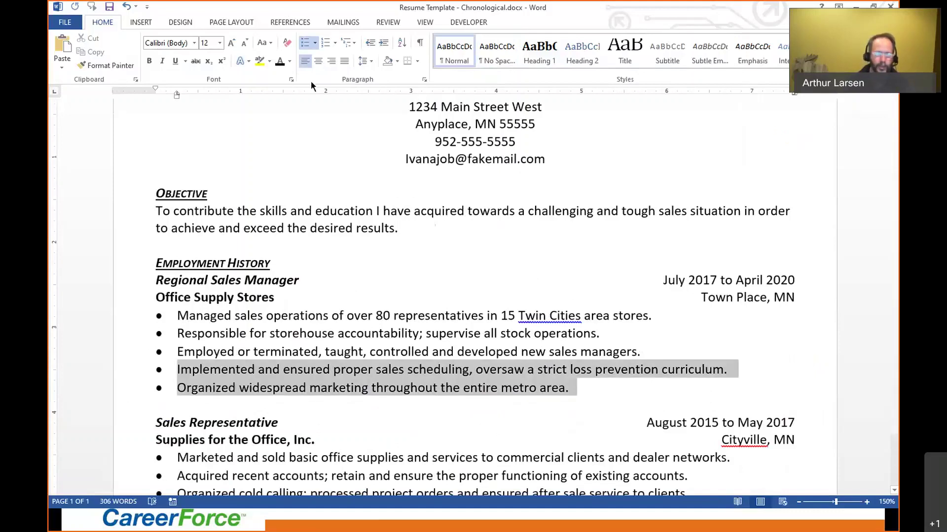
left_click(316, 42)
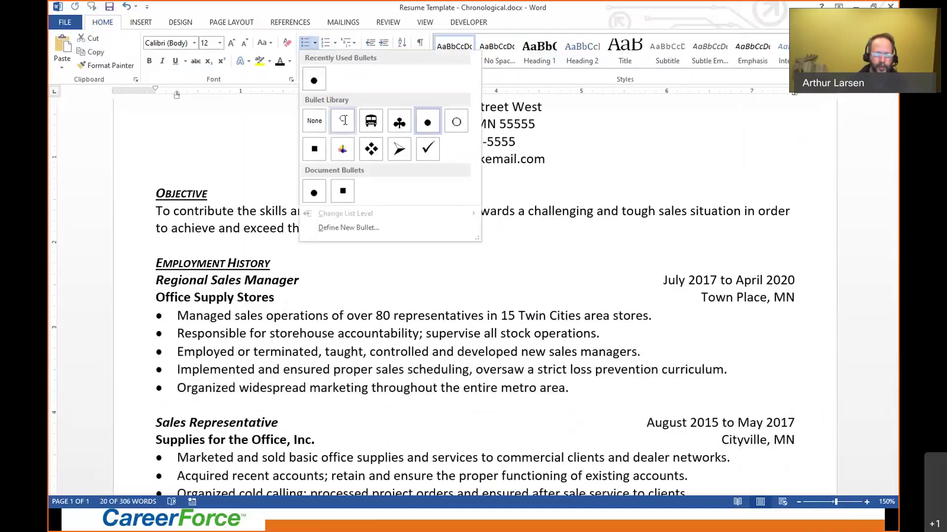
left_click(458, 120)
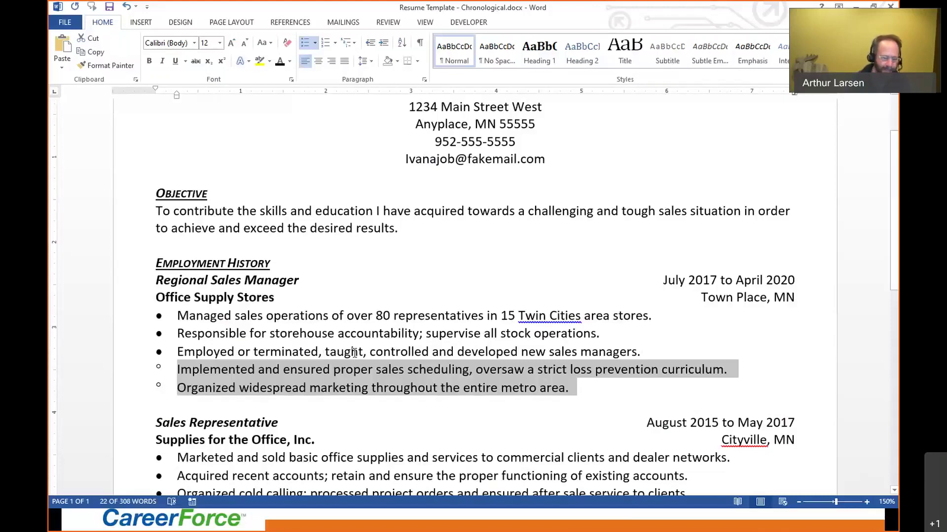
Remove the italics from the Objective and Employment History headings.
left_click(128, 197)
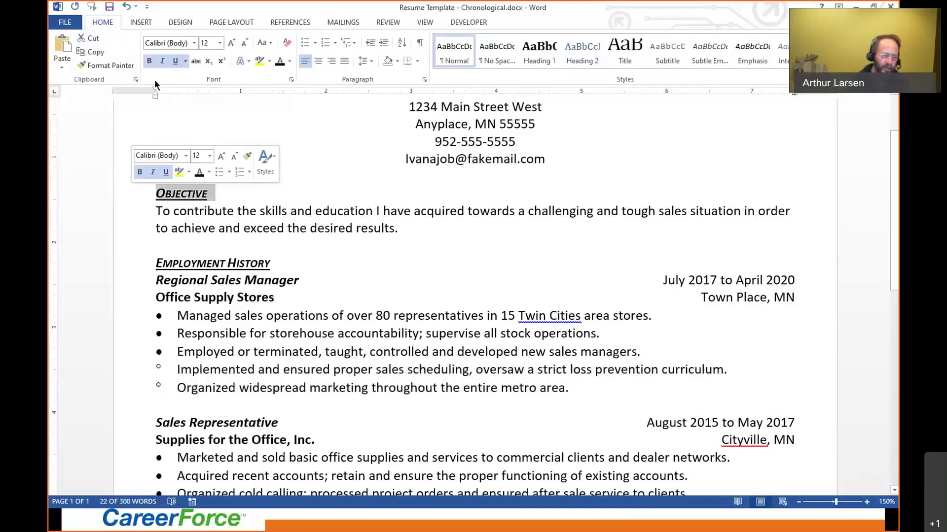
left_click(162, 61)
left_click(127, 269)
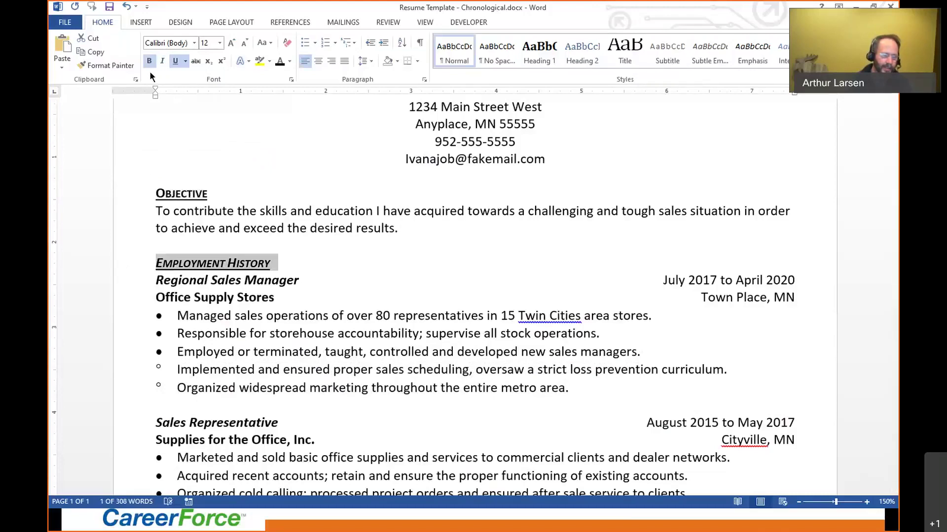
left_click(163, 64)
Remove the italics from the Regional Sales Manager and Sales Representative job titles.
left_click(133, 280)
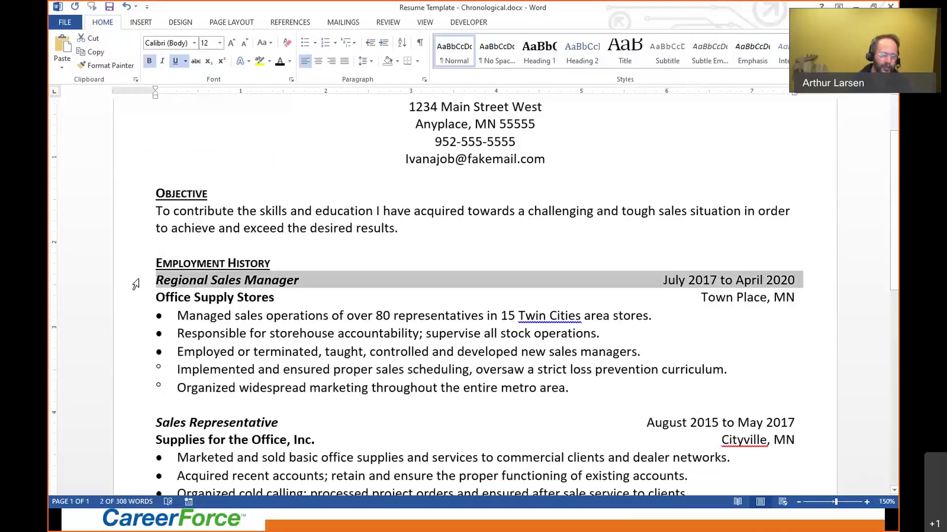
left_click(162, 61)
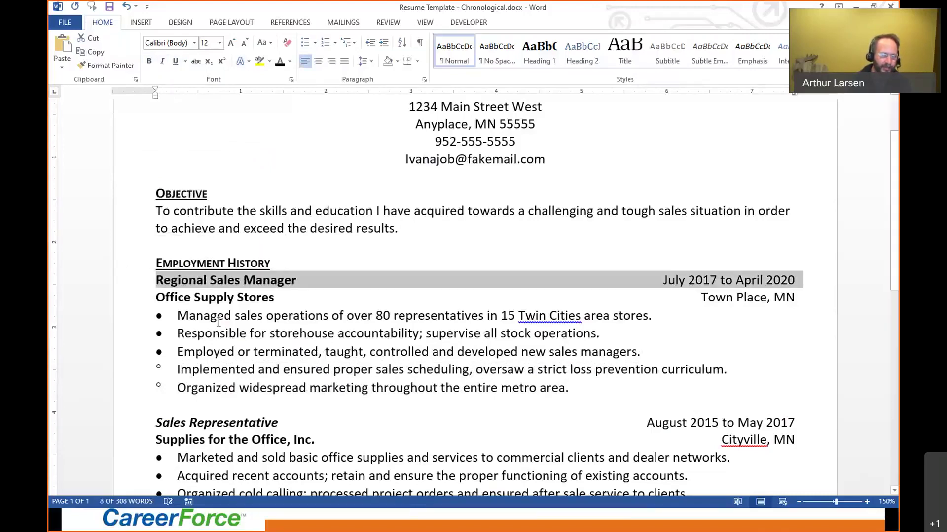
left_click_drag(128, 425, 129, 438)
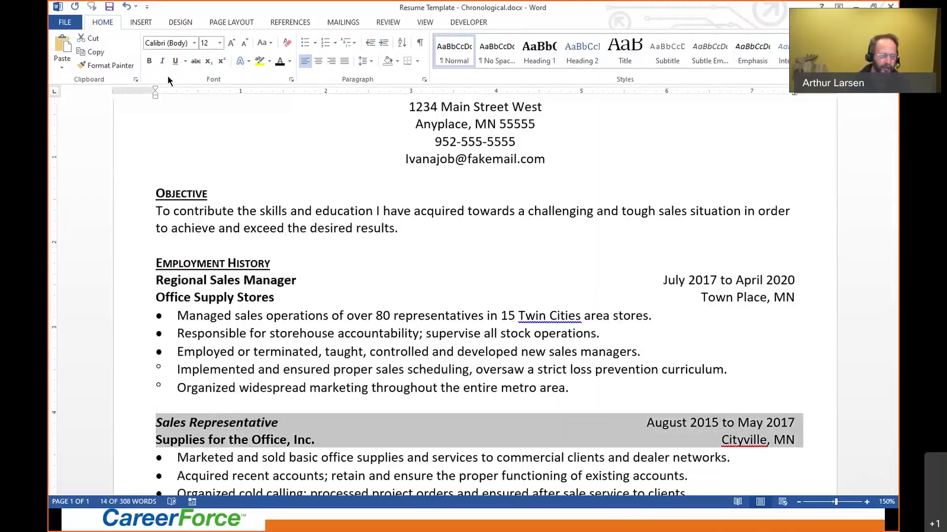
left_click(162, 63)
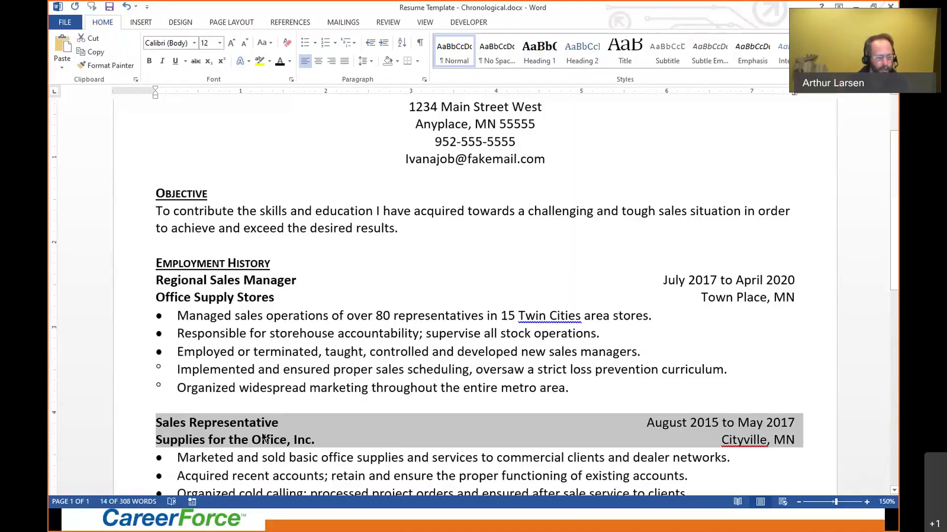
left_click(357, 412)
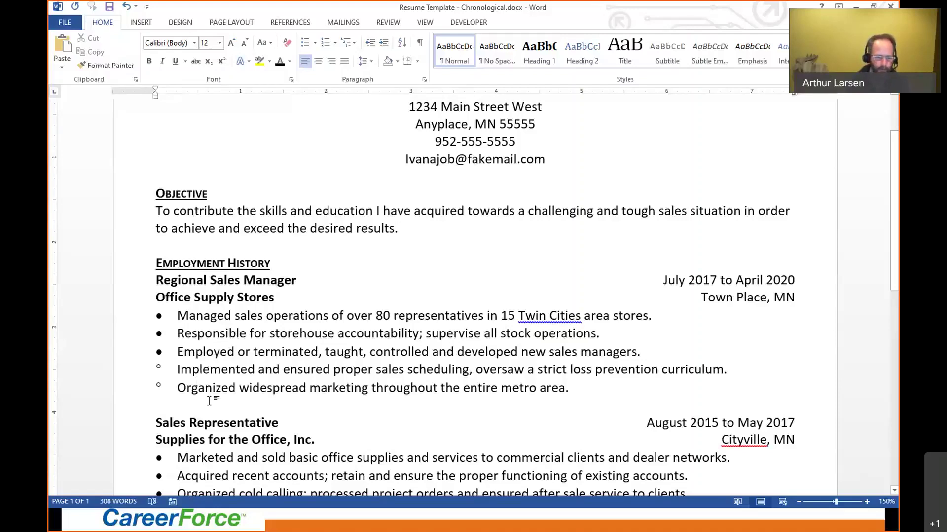
Try switching the last two bullets under Office Supply Stores to the solid style by reapplying bullets, and undo the change.
left_click_drag(138, 370, 132, 392)
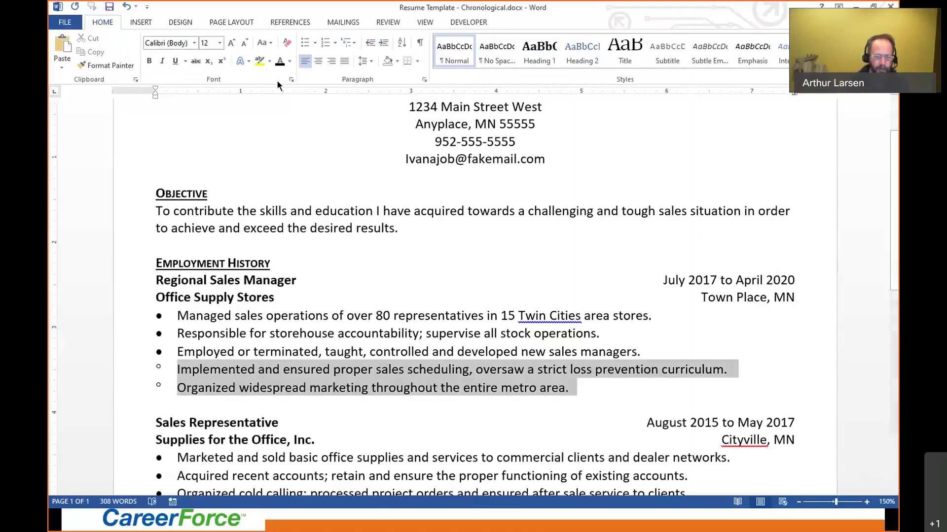
left_click(303, 43)
left_click(303, 43)
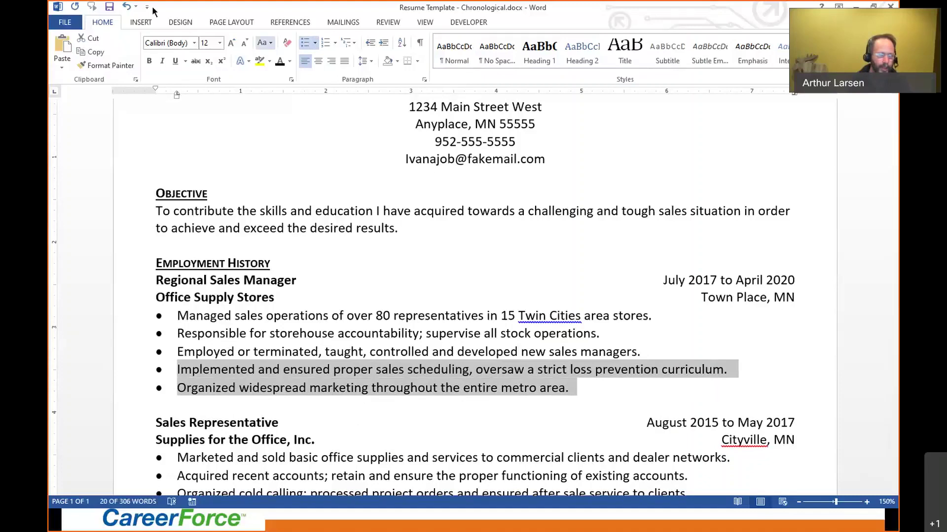
left_click(129, 9)
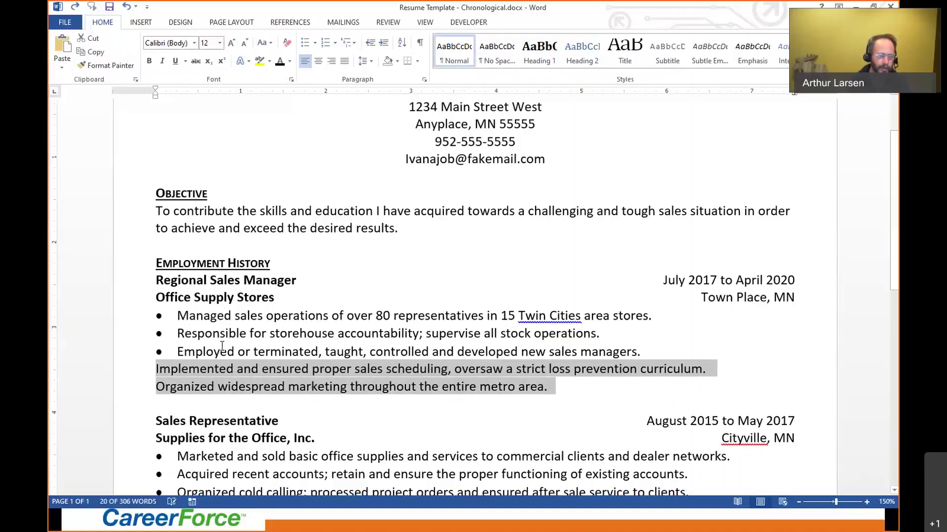
left_click(129, 9)
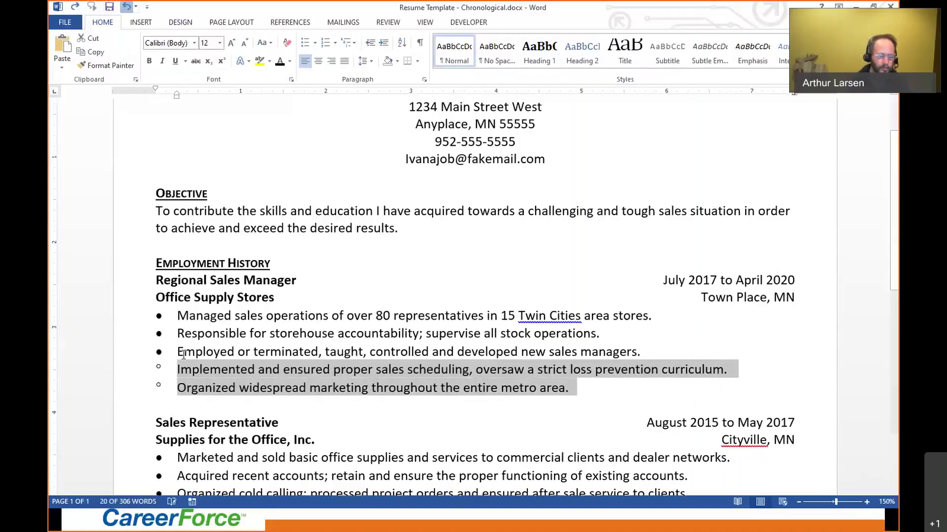
left_click(249, 380)
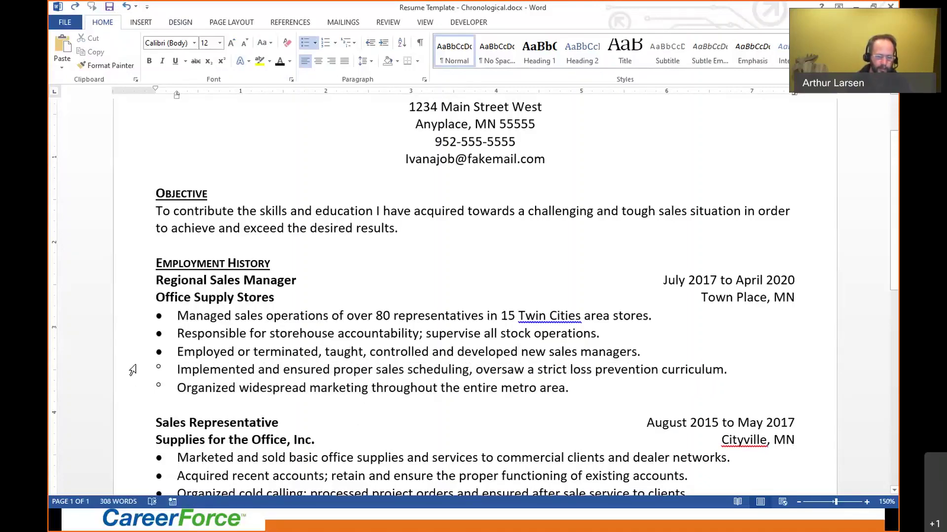
Try reapplying solid bullets to the sales scheduling and widespread marketing lines once more, and revert them to hollow circles.
left_click_drag(130, 370, 130, 393)
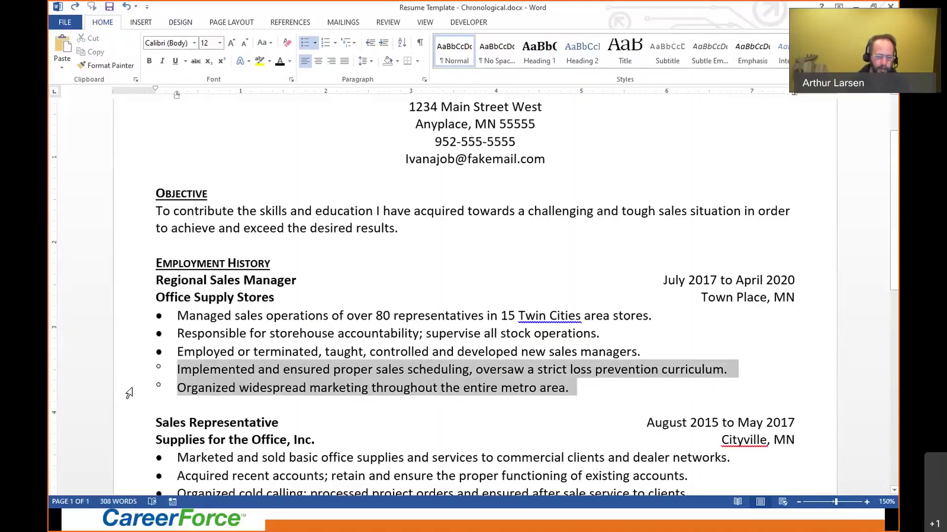
left_click(306, 43)
left_click(305, 43)
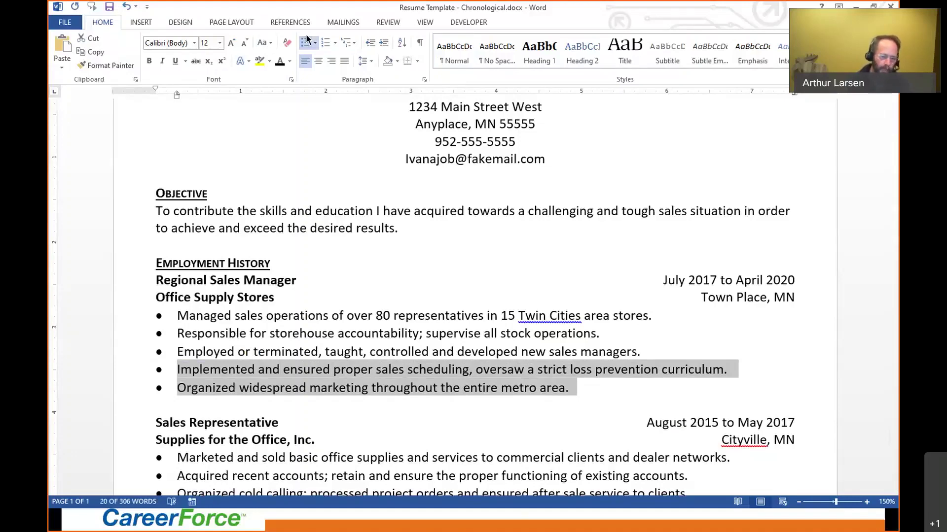
scroll(312, 222, "down", 2)
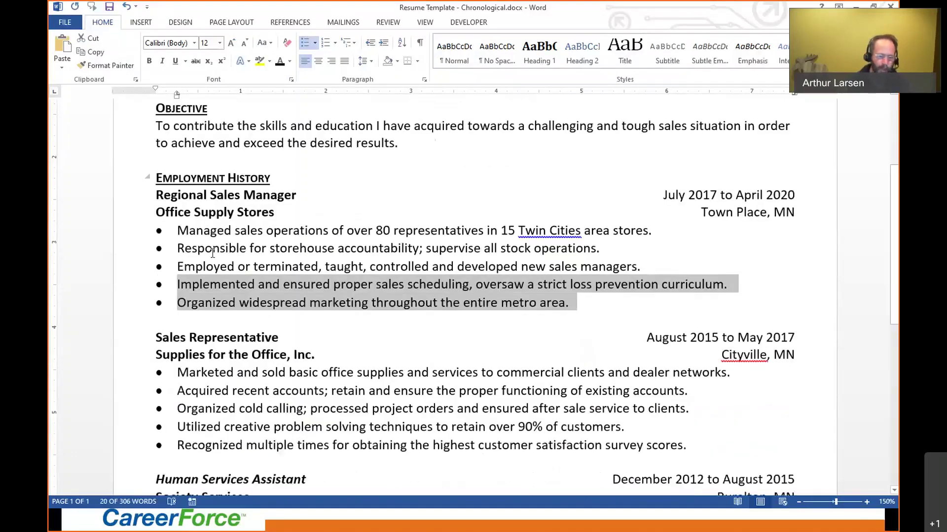
left_click(127, 7)
left_click(126, 6)
left_click(127, 6)
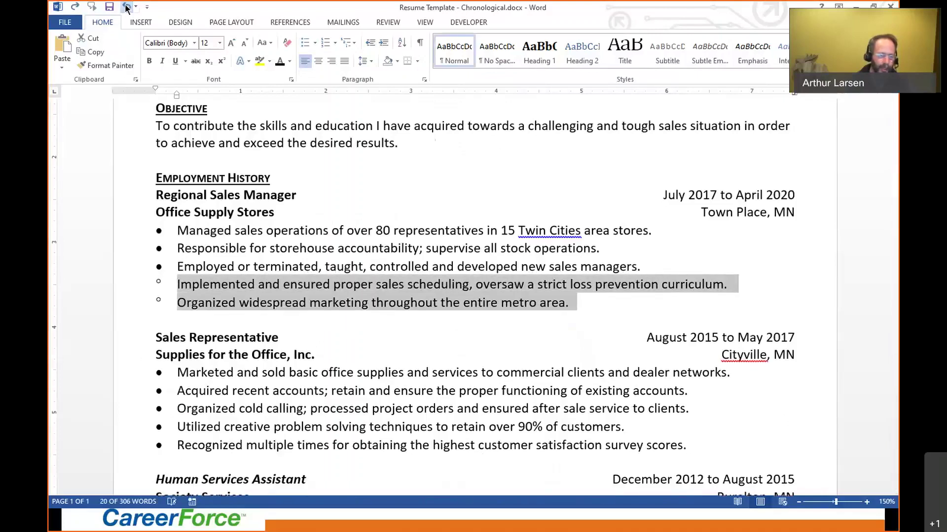
Indent the two hollow-circle bullets under Office Supply Stores so their text starts at about 0.7 inch.
left_click(193, 230)
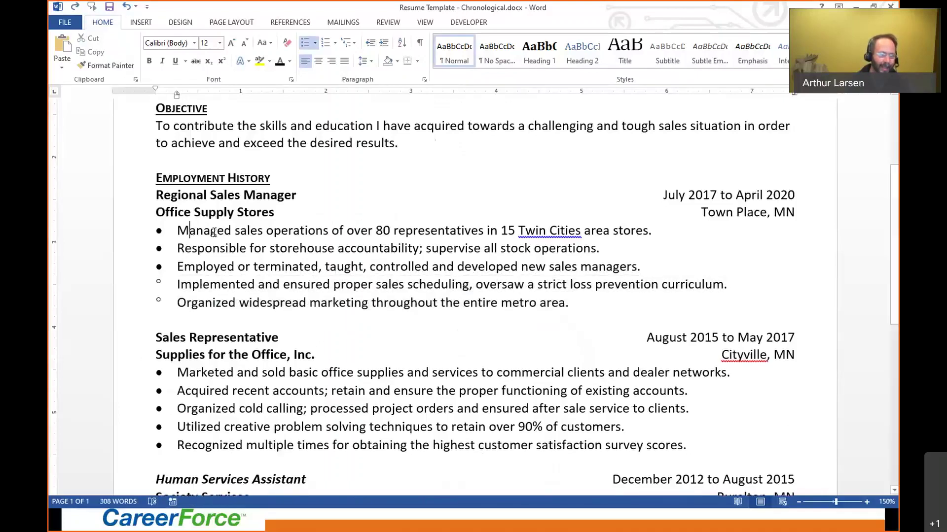
left_click_drag(134, 290, 136, 302)
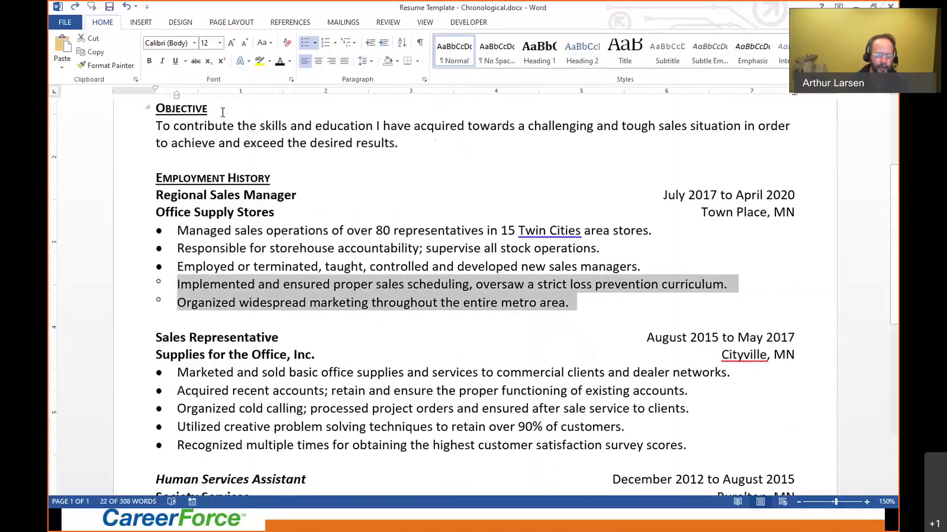
left_click_drag(178, 96, 212, 98)
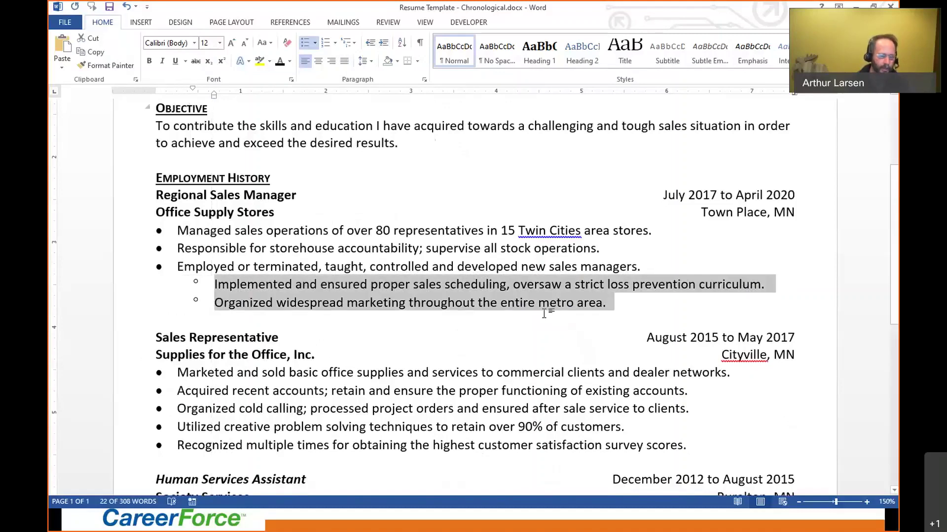
Copy the formatting of the "Managed sales operations" bullet onto the last two bullets under Office Supply Stores.
left_click(190, 230)
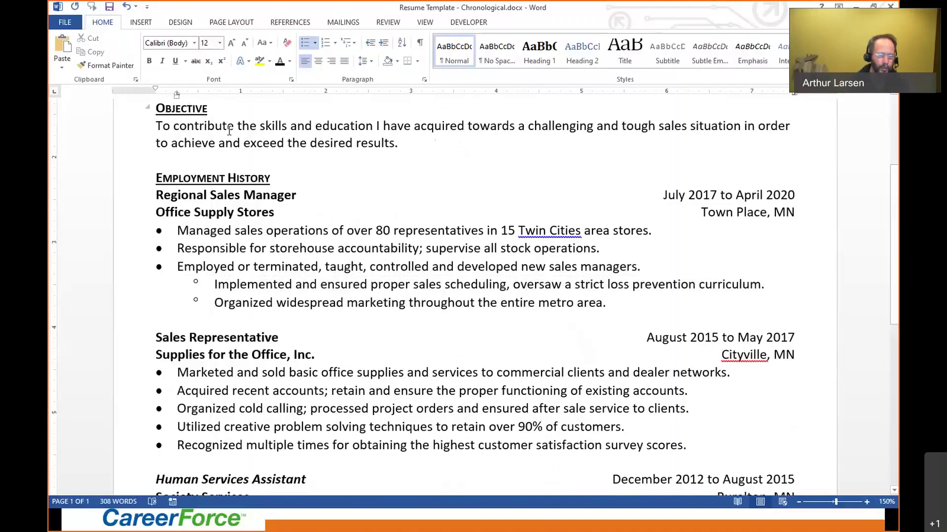
left_click(114, 66)
left_click(160, 286)
mouse_move(160, 286)
left_mouse_down()
mouse_move(158, 313)
mouse_move(176, 313)
left_mouse_up()
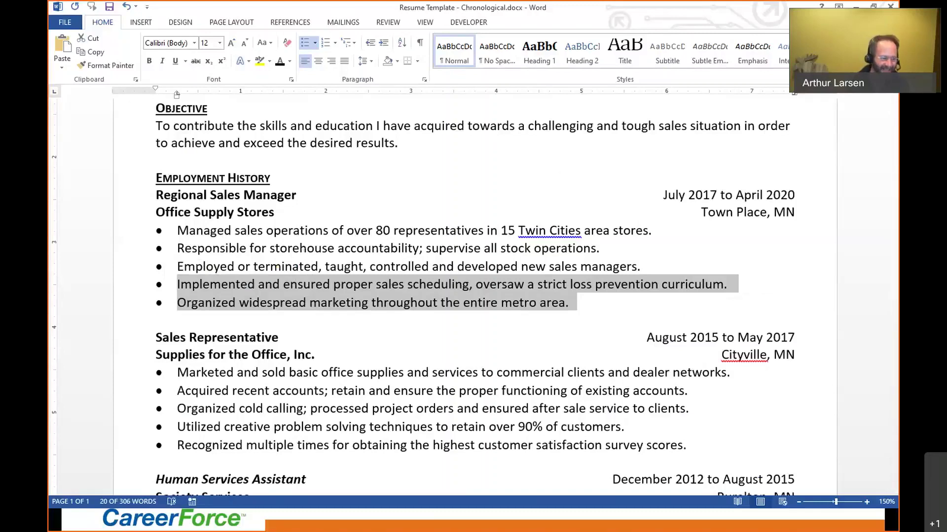
left_click(384, 291)
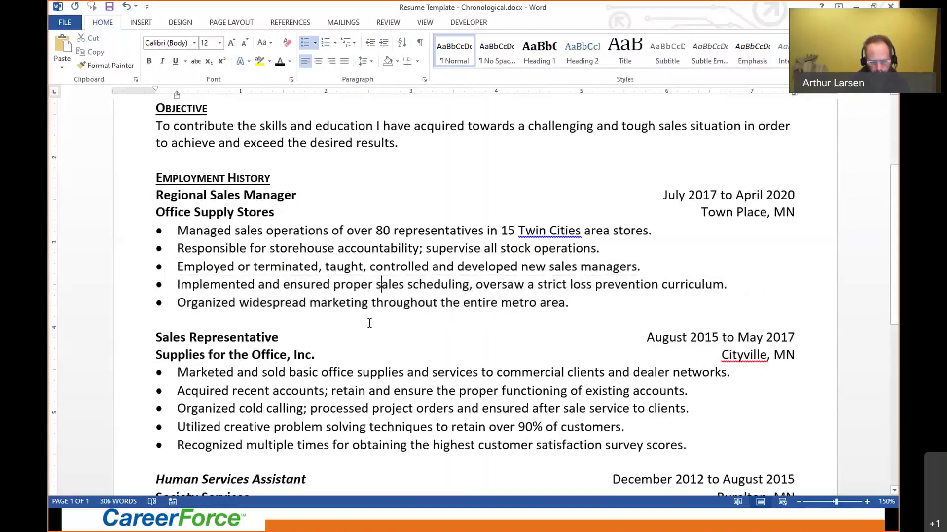
Review the bullets and headings across the resume template, and return to the presentation slides.
scroll(369, 323, "down", 5)
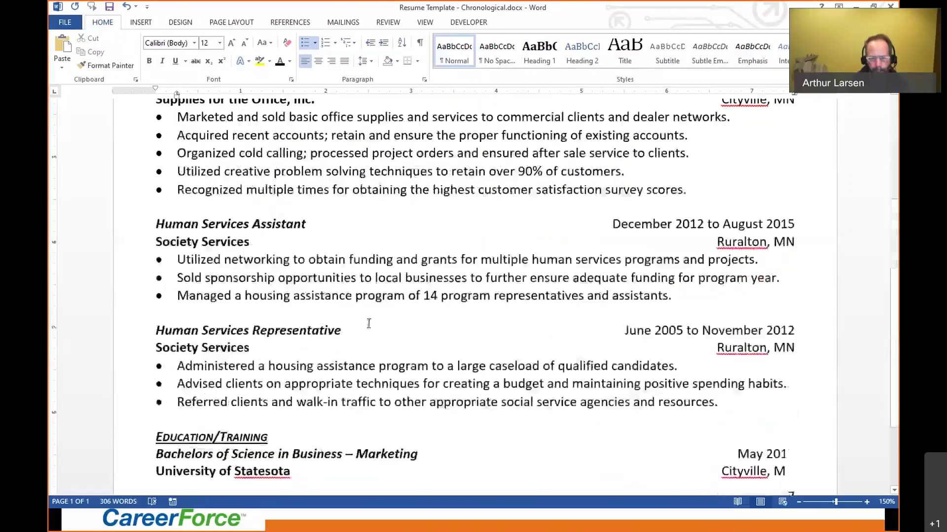
scroll(370, 323, "up", 3)
scroll(369, 323, "up", 3)
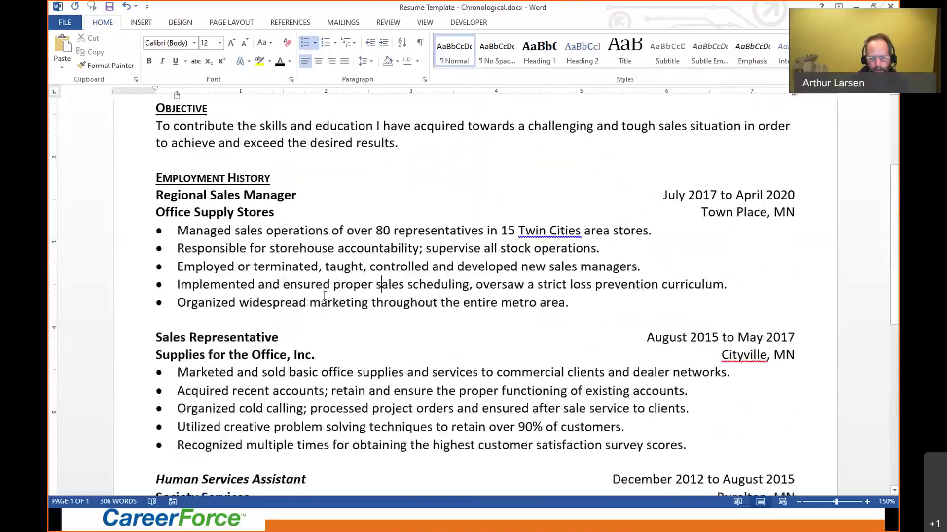
scroll(325, 296, "up", 3)
scroll(325, 295, "up", 1)
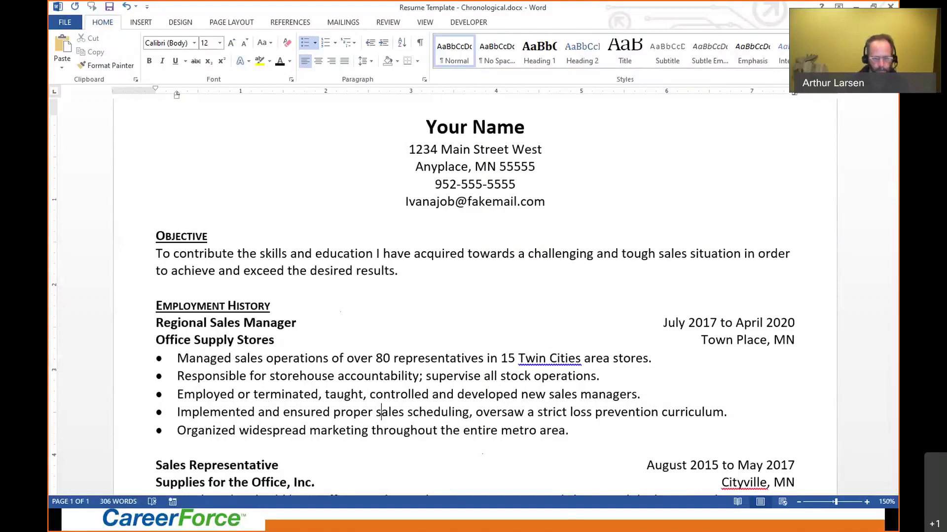
left_click(856, 6)
left_click(777, 199)
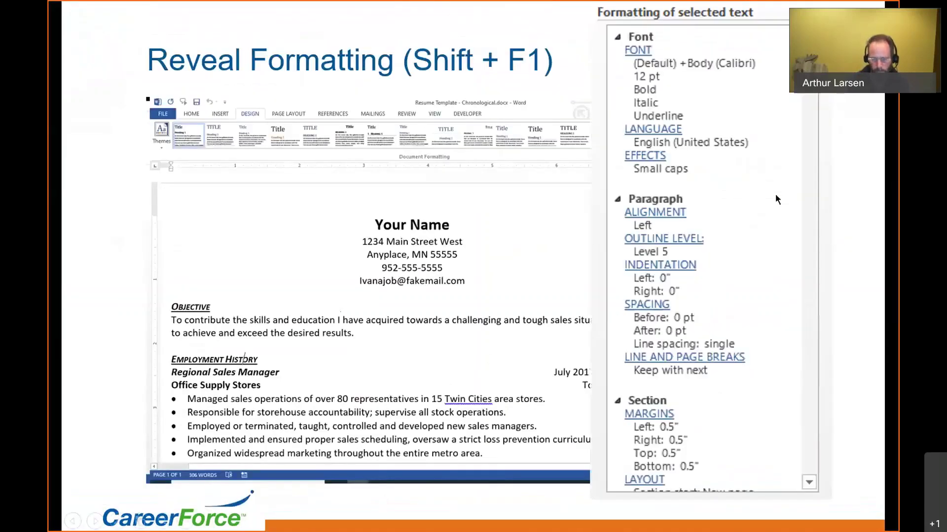
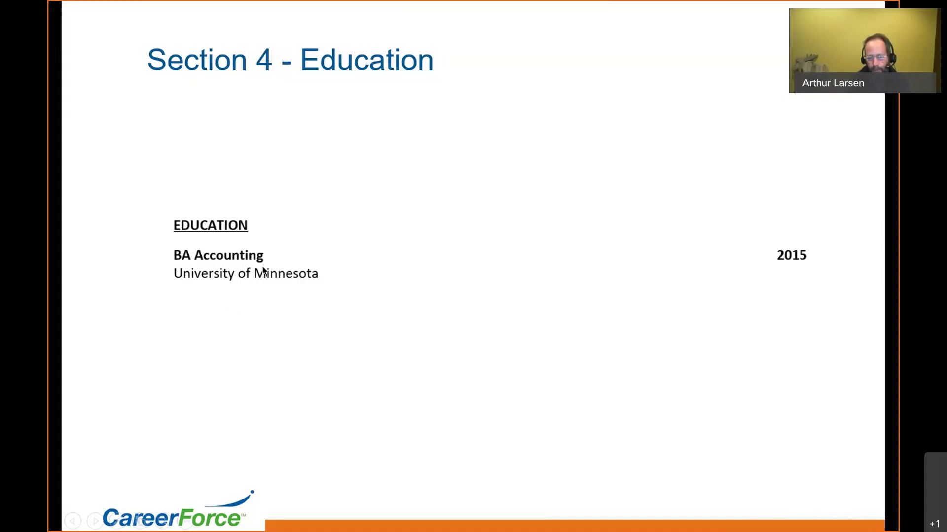
left_click(811, 261)
key("Left")
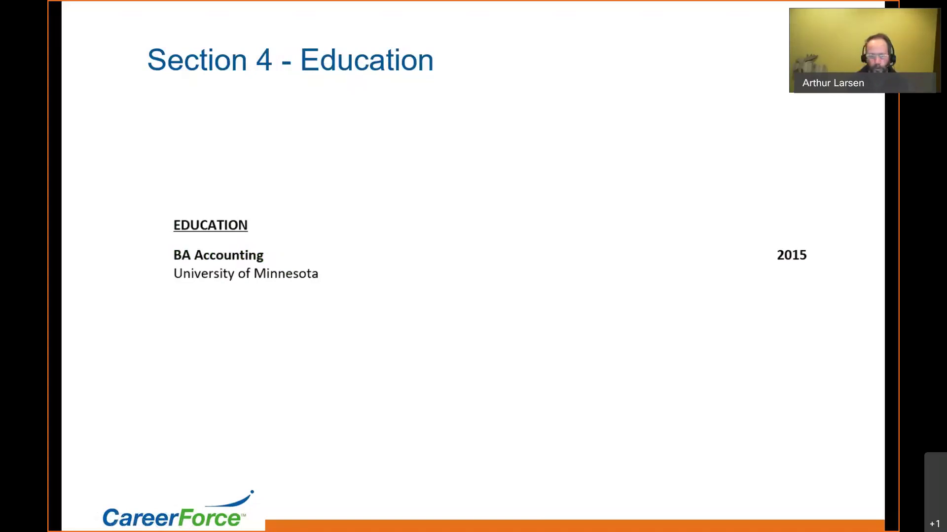
Switch to the Contracted Accounting Work document in Word and start an unbulleted paragraph below CDF Company's last duty, leaving space above.
key("alt+Tab")
left_click_drag(225, 405, 153, 327)
left_click(241, 406)
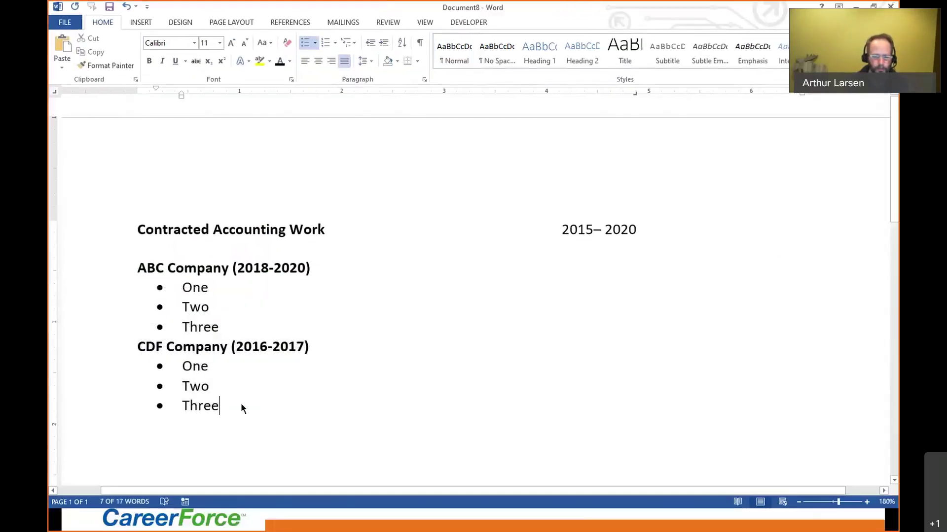
key("Return")
key("Return")
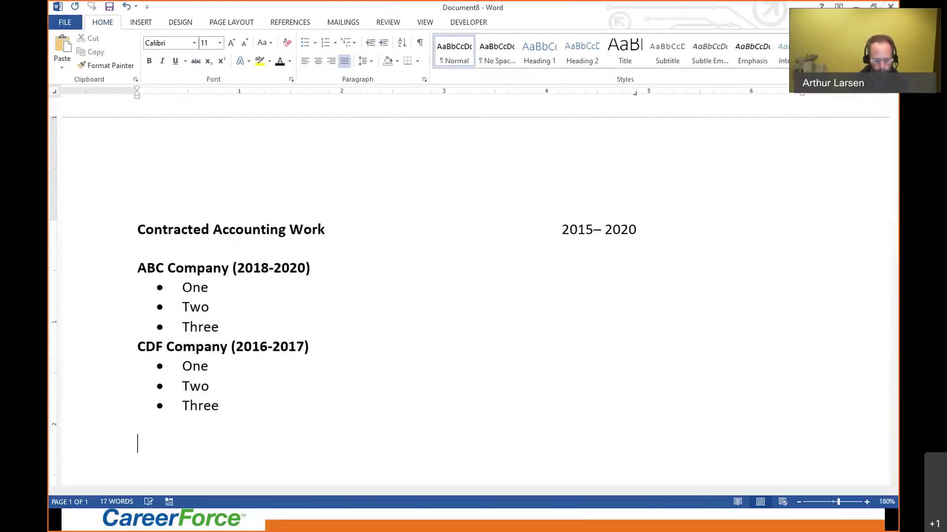
key("Return")
Enter the section heading "Education and Training" below the CDF Company entry.
type("Educationb an")
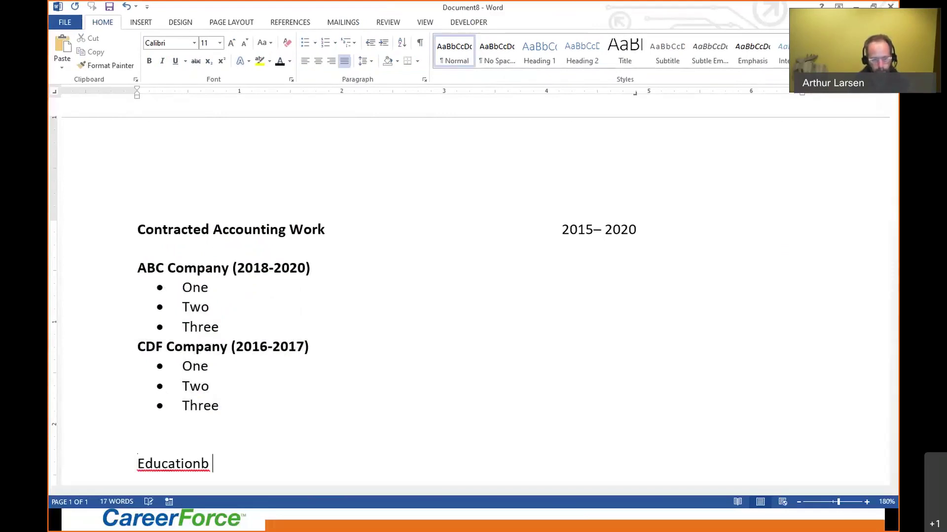
key("BackSpace")
key("BackSpace")
key("BackSpace")
key("BackSpace")
type("and Training")
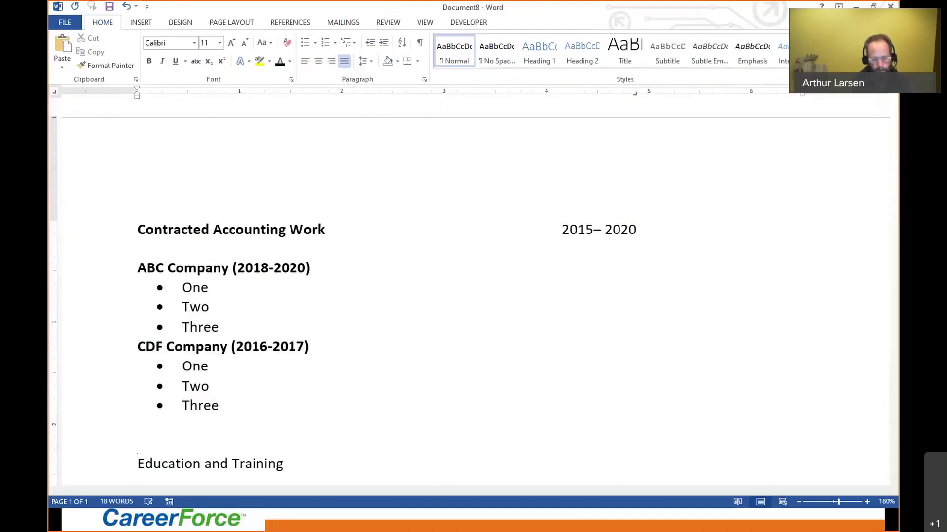
key("Tab")
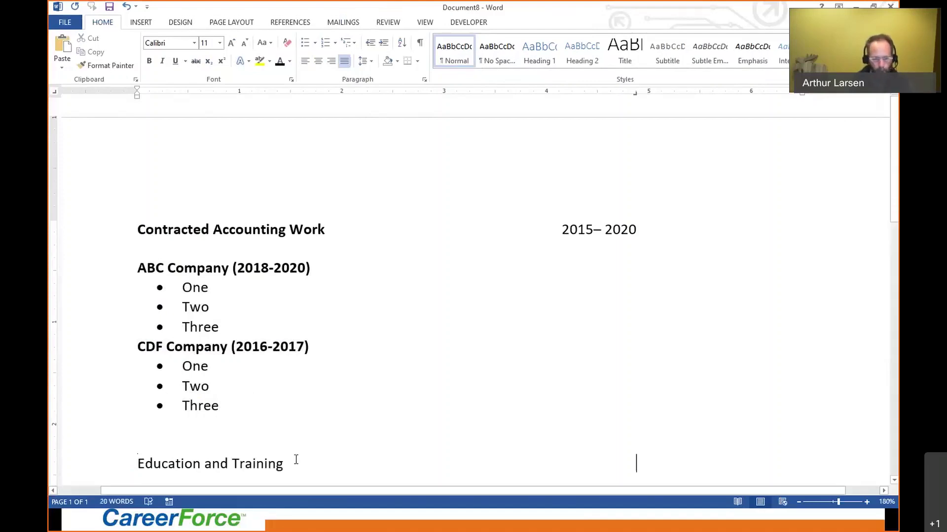
key("BackSpace")
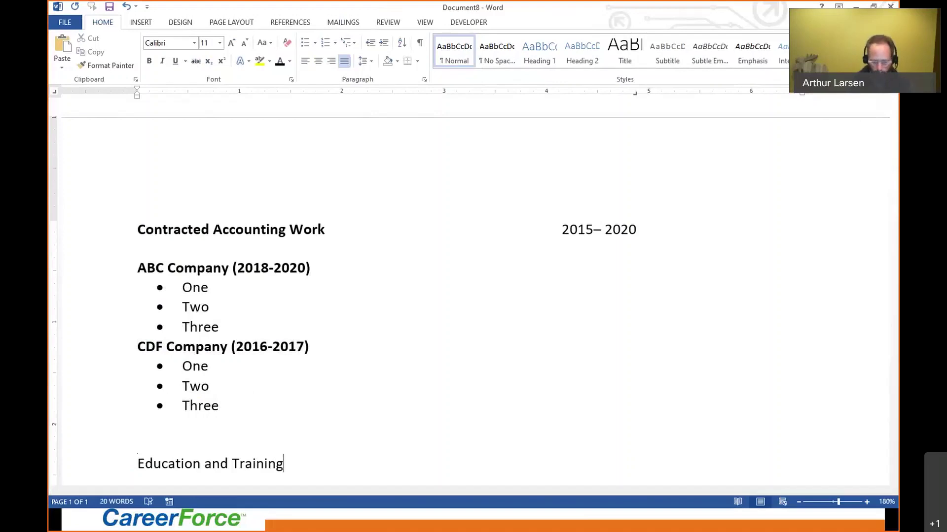
Add the entry "SQL in Today's Database Managemebt" below the Education and Training heading, with 2020 aligned at the right tab stop.
key("Return")
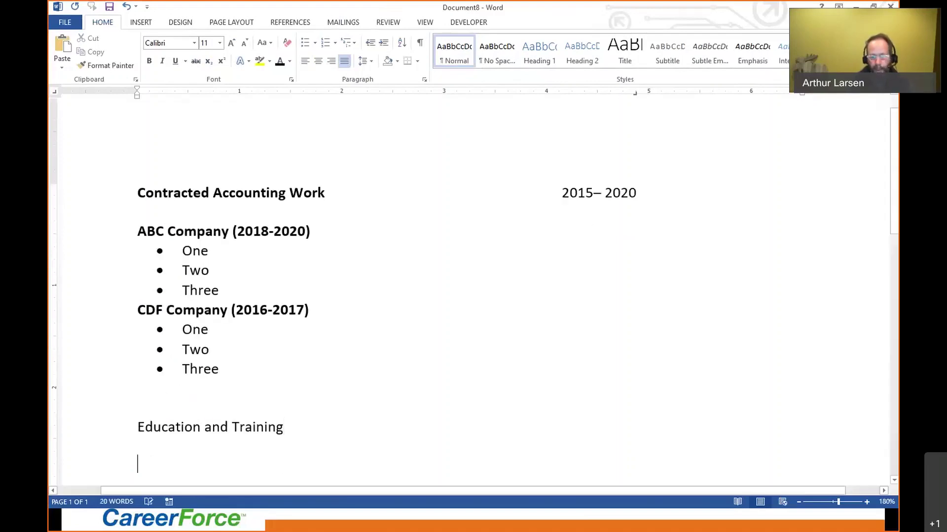
scroll(261, 459, "down", 4)
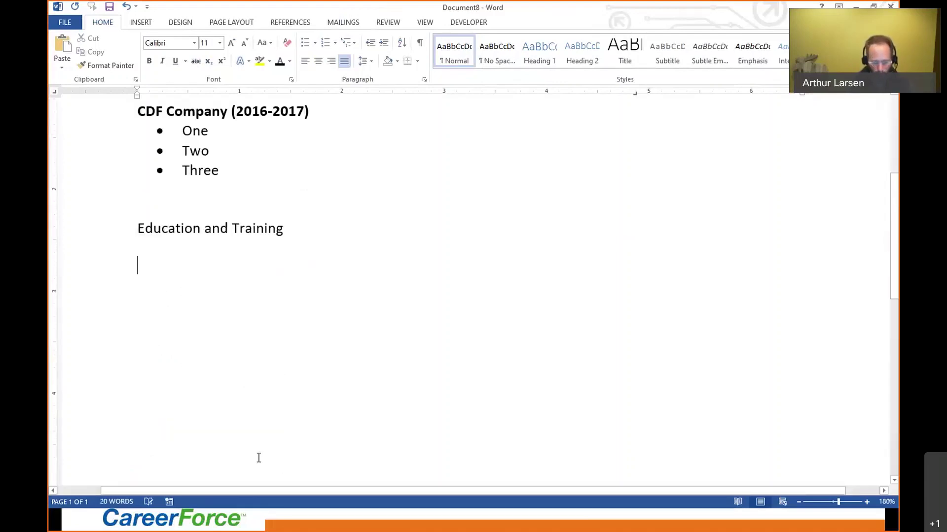
type("S")
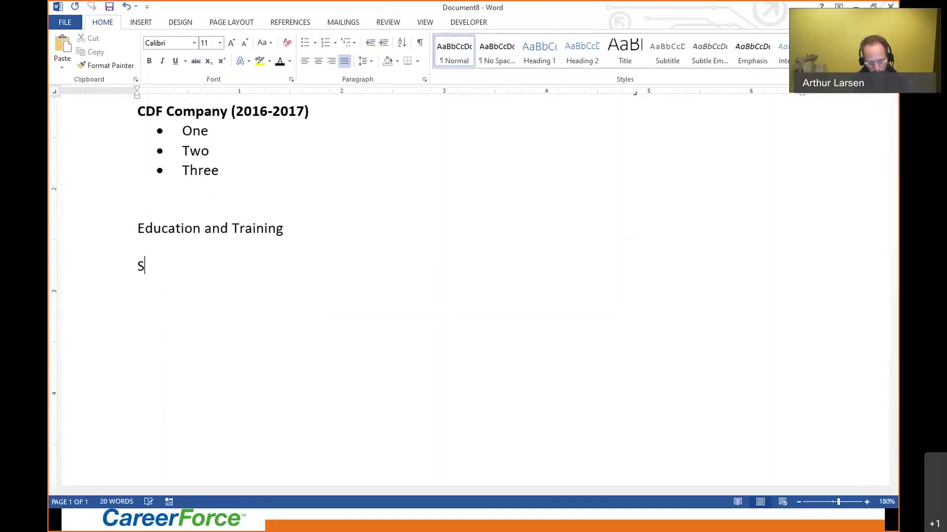
type("QL in ")
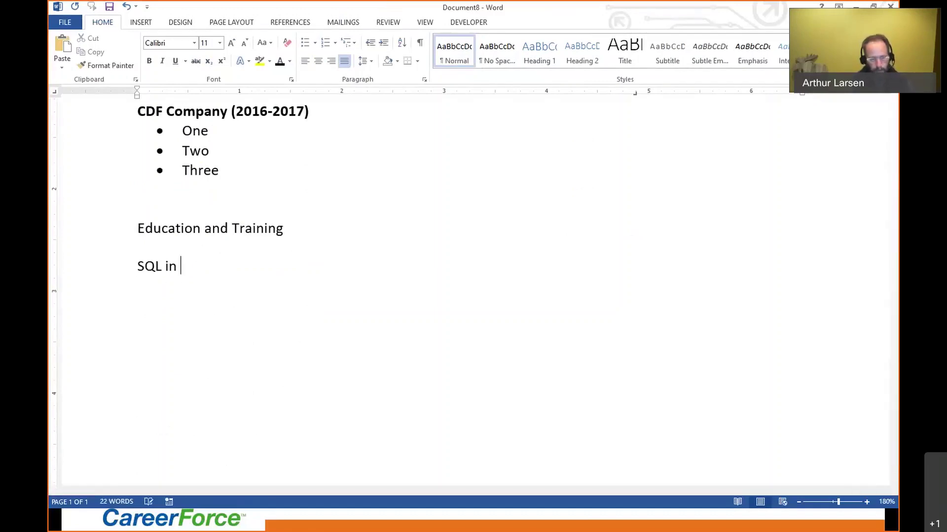
type("Today's D")
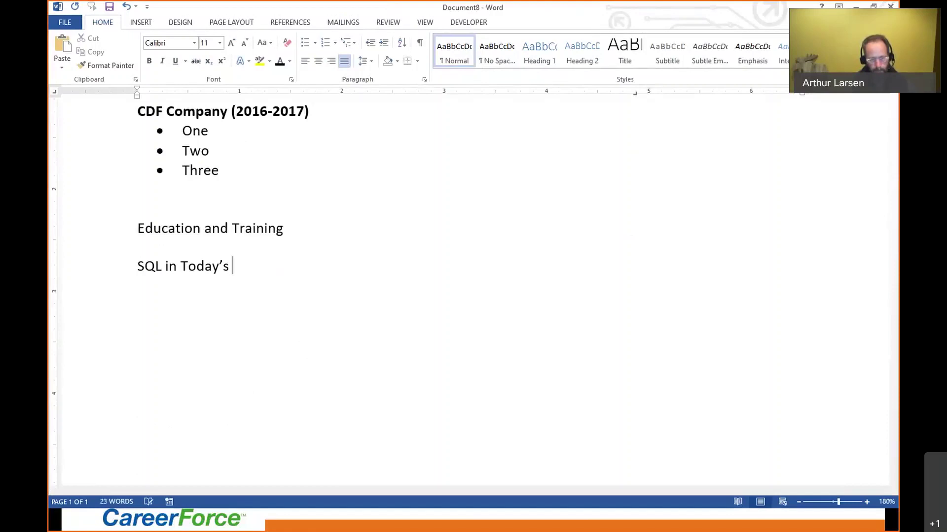
type("ata")
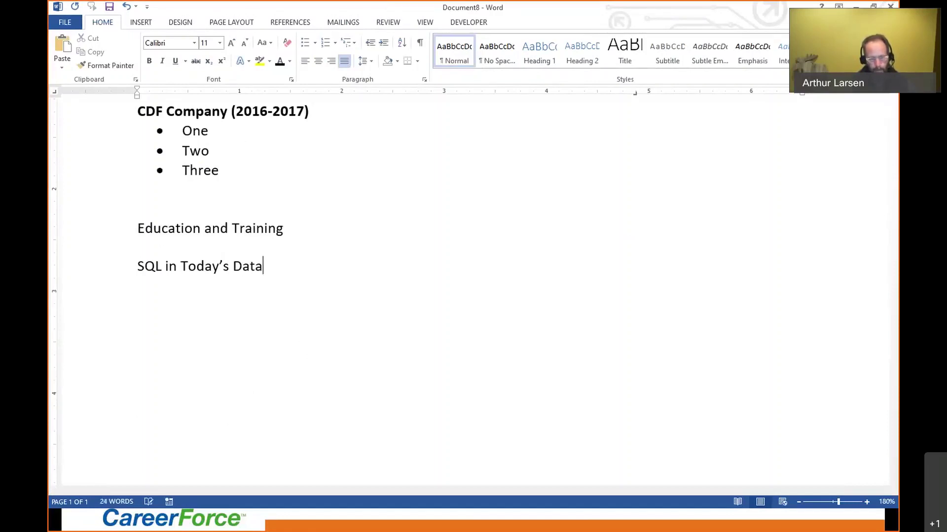
type("base Mana")
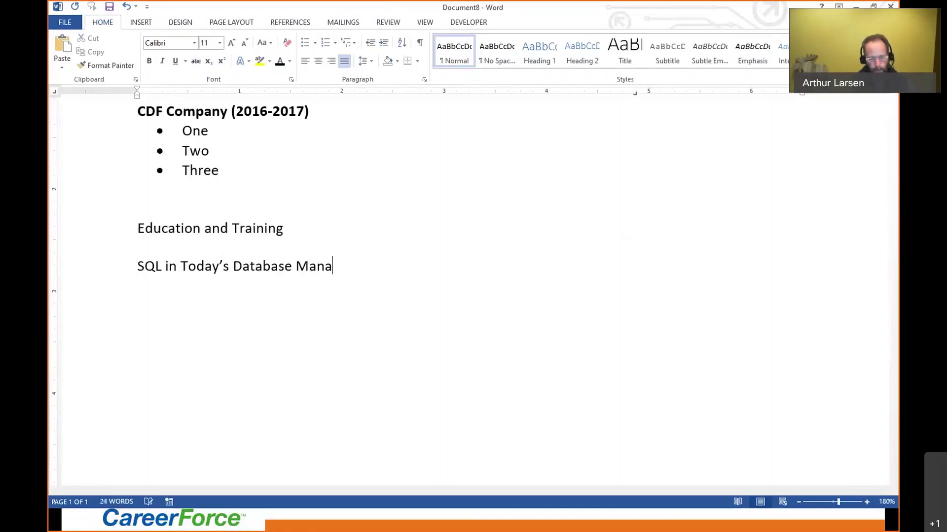
type("gemebt")
key("Tab")
type("2020")
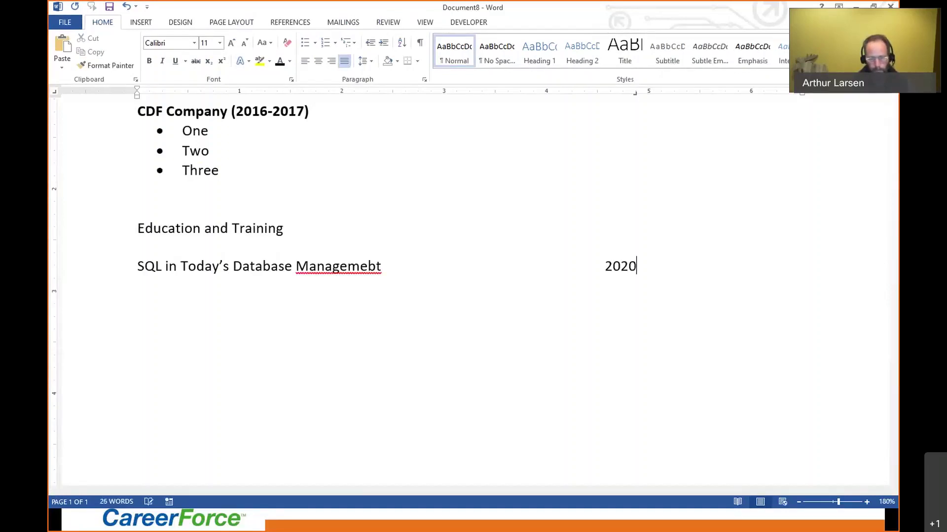
Add the institution line "Duke University (Coursera)" directly below the SQL course entry.
key("Return")
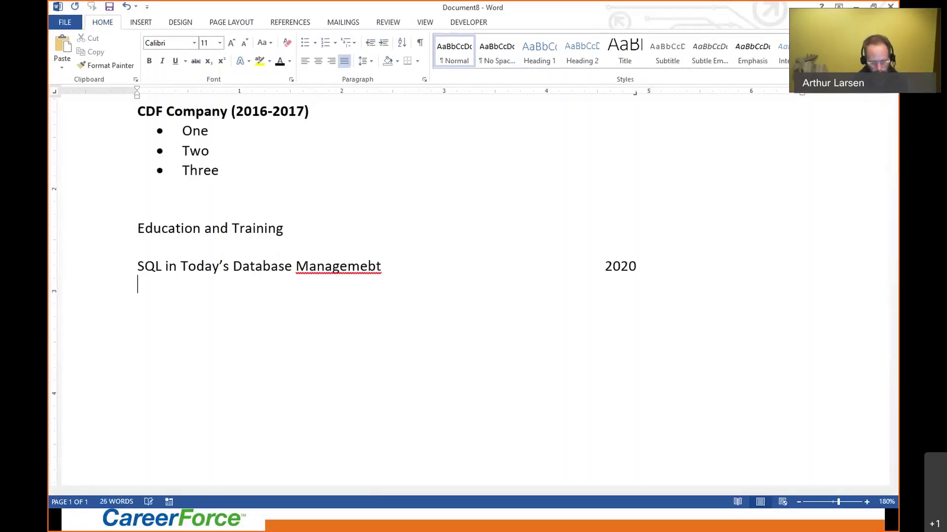
type("Duke ")
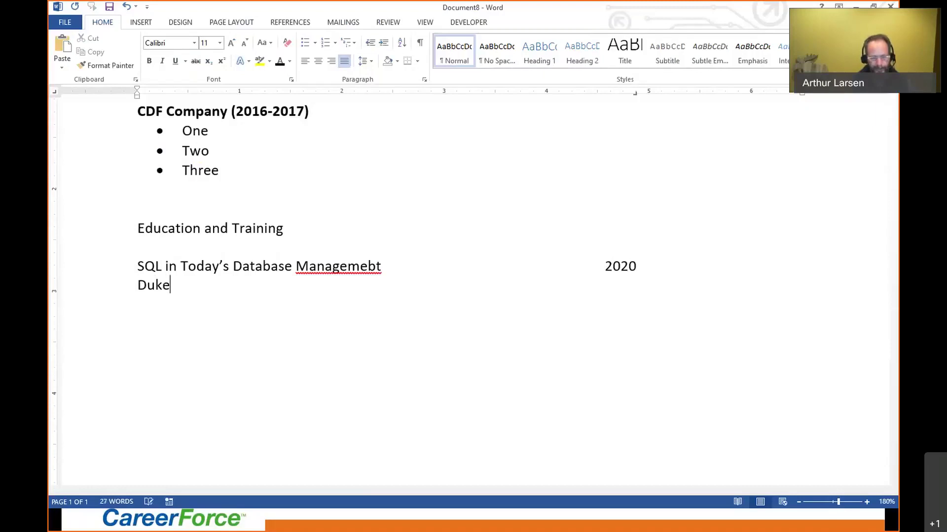
type("University")
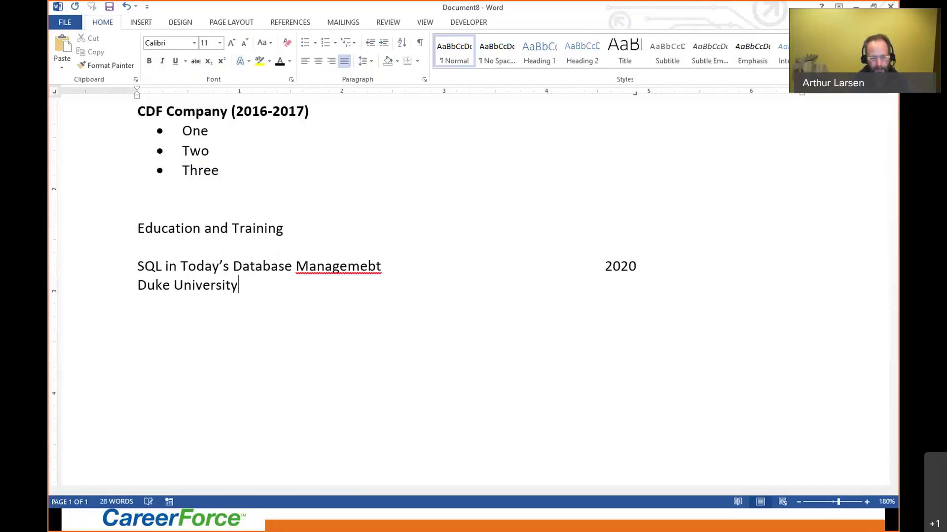
type(" (coursera)")
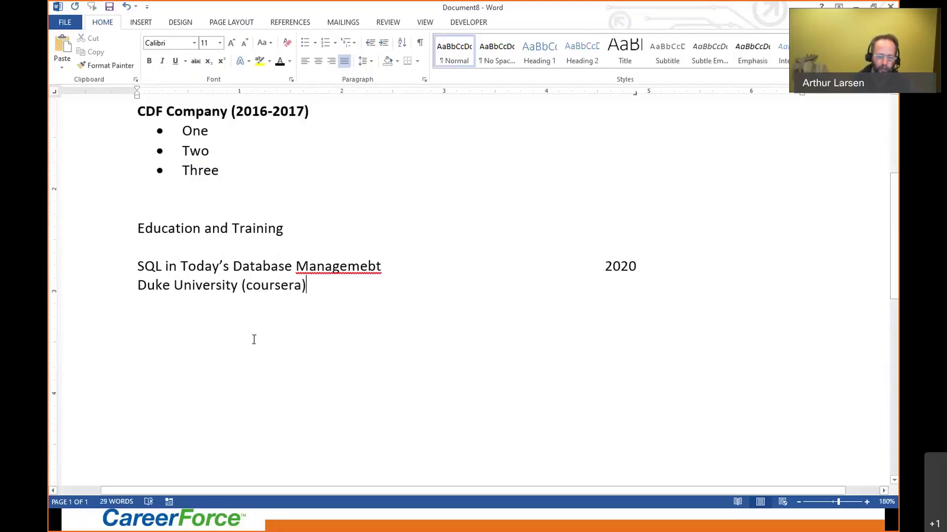
left_click(253, 286)
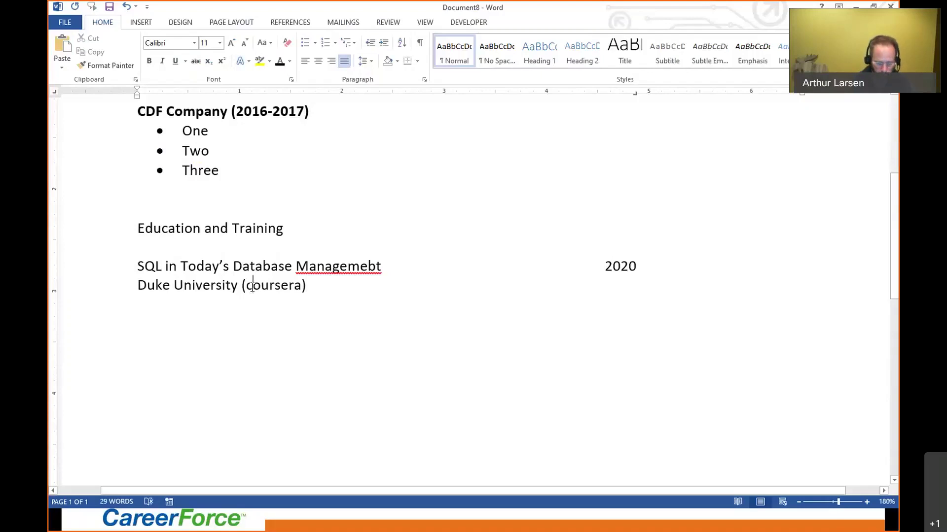
key("BackSpace")
type("C")
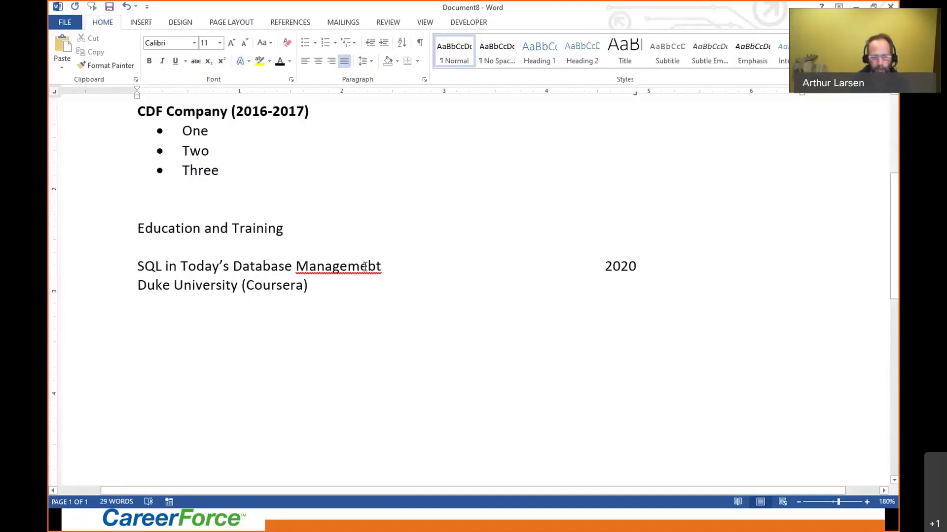
Correct the misspelled last word of the SQL course title to "Management".
left_click(367, 267)
type("n")
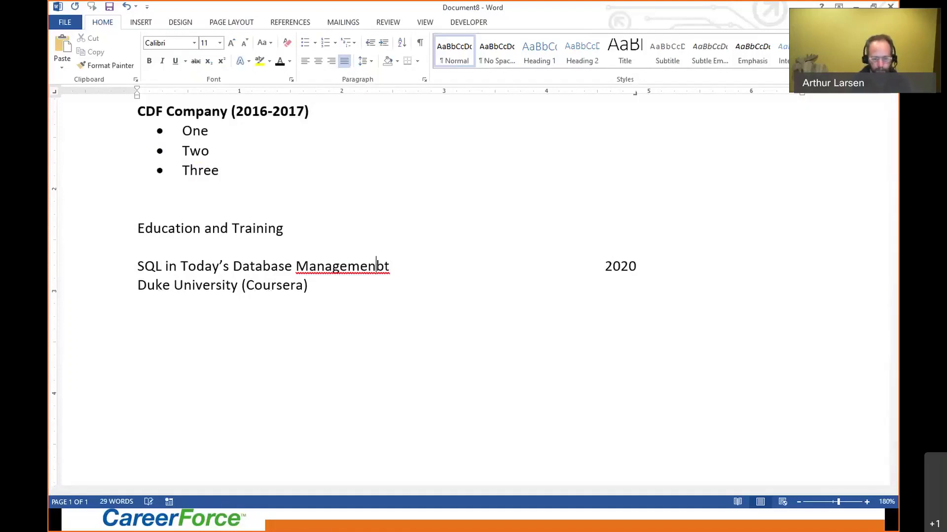
key("Delete")
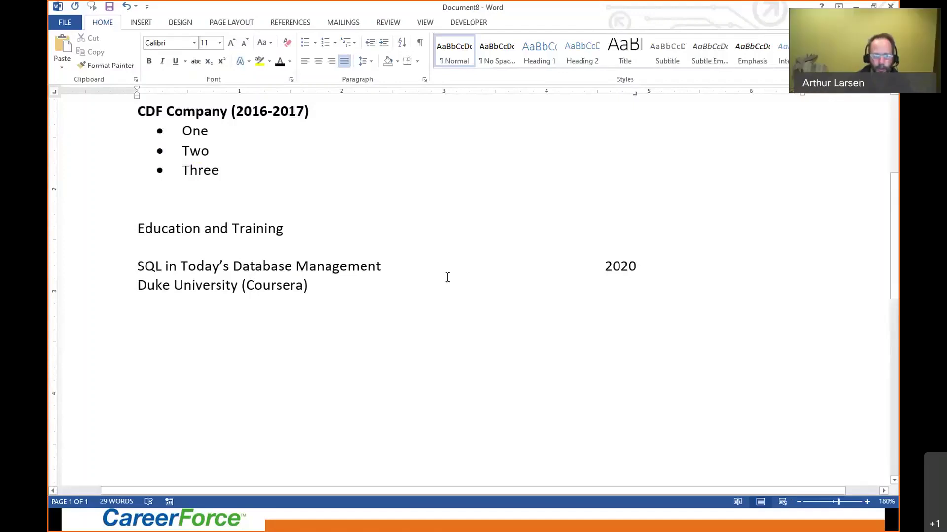
Remove the SQL course title, put Duke University on the line with the tab-aligned year, and delete "(Coursera)".
left_click_drag(384, 265, 138, 267)
key("BackSpace")
left_click_drag(316, 286, 143, 268)
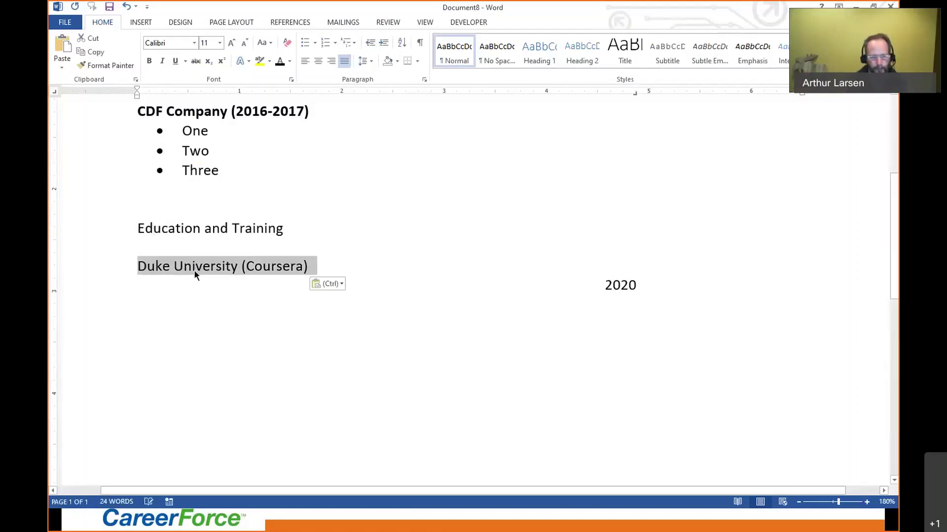
left_click(313, 266)
left_click_drag(637, 286, 242, 267)
left_click(310, 266)
key("Tab")
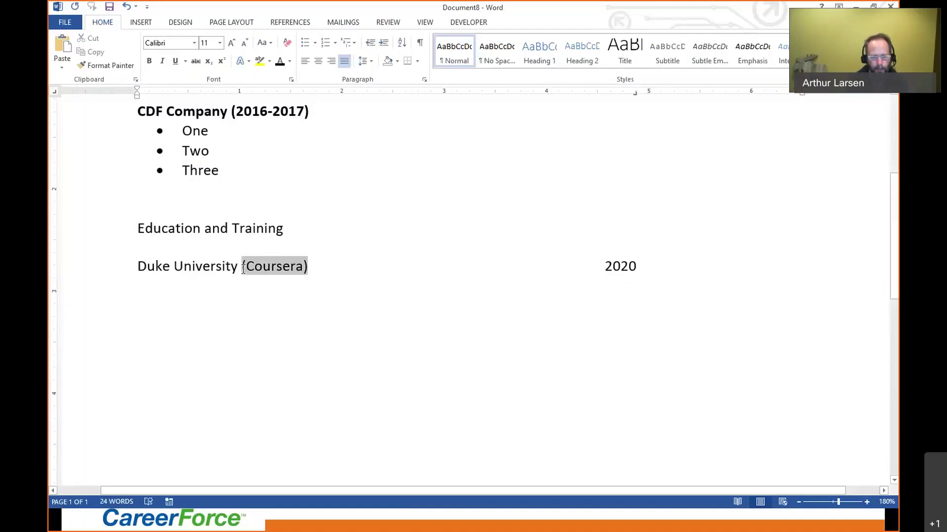
key("Delete")
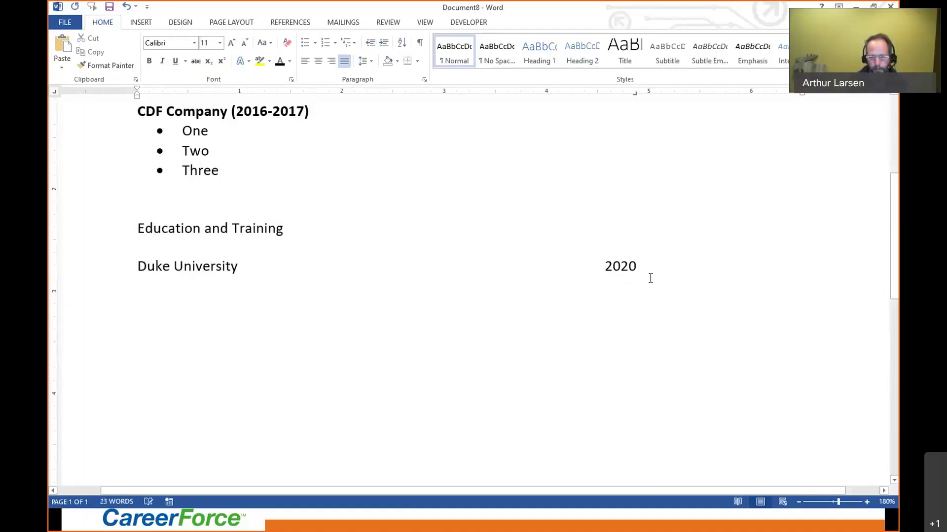
Replace the year beside Duke University with the range 2017-2020.
left_click(638, 266)
left_click_drag(637, 267, 608, 268)
type("20")
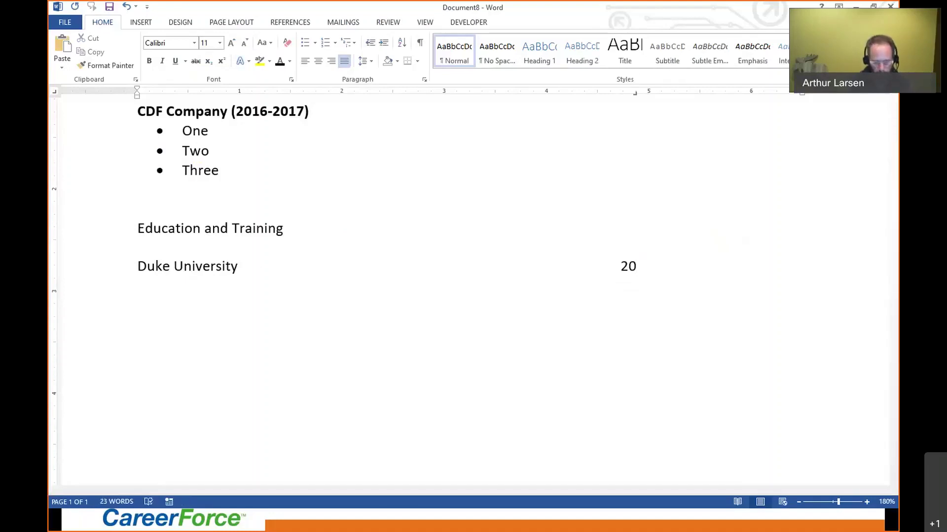
type("17-290")
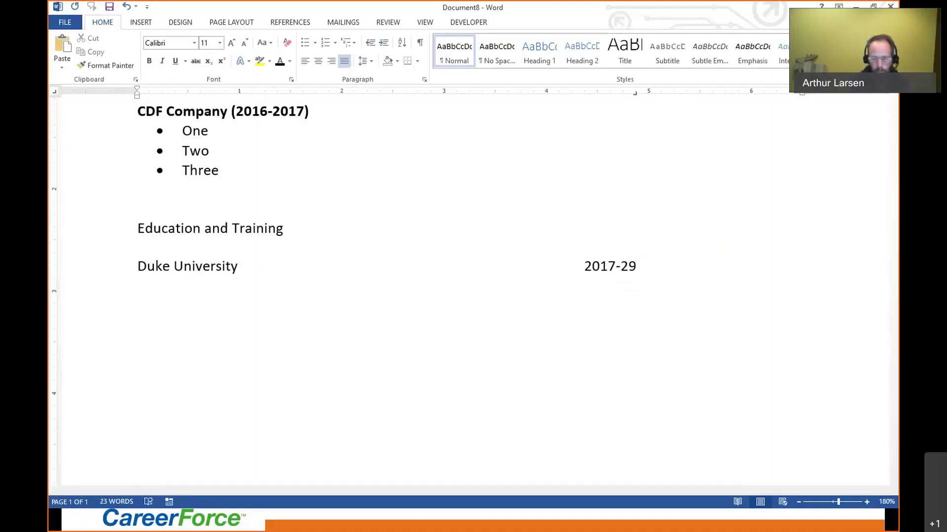
key("BackSpace")
key("BackSpace")
type("020")
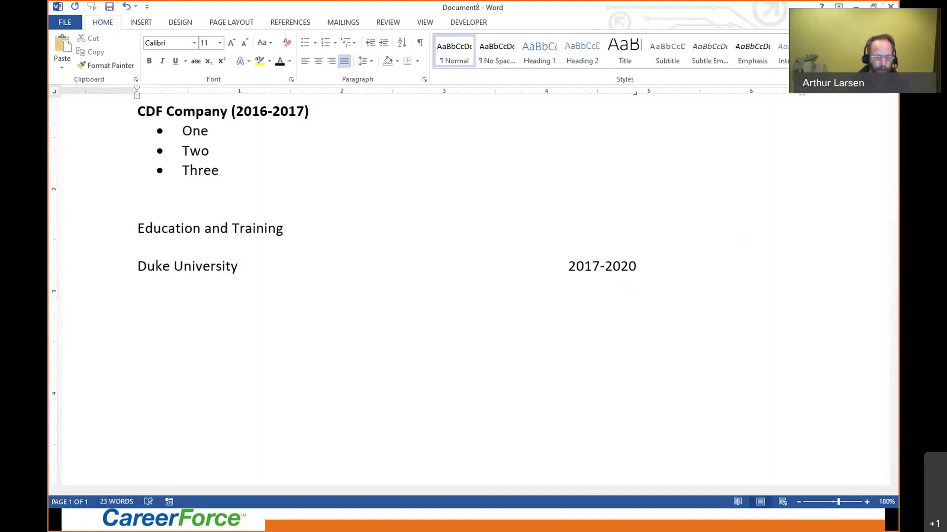
Delete the date range beside Duke University and start a new line below the institution.
key("Return")
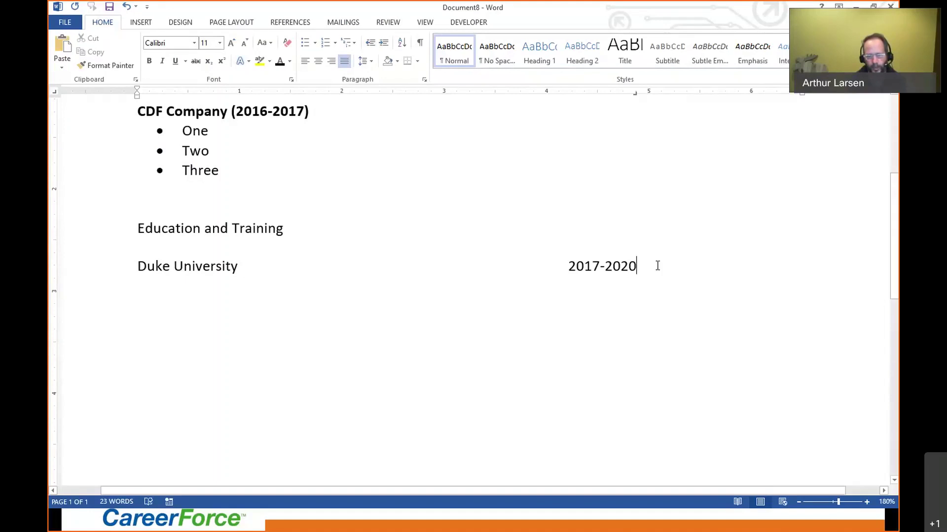
left_click_drag(654, 265, 567, 264)
key("Delete")
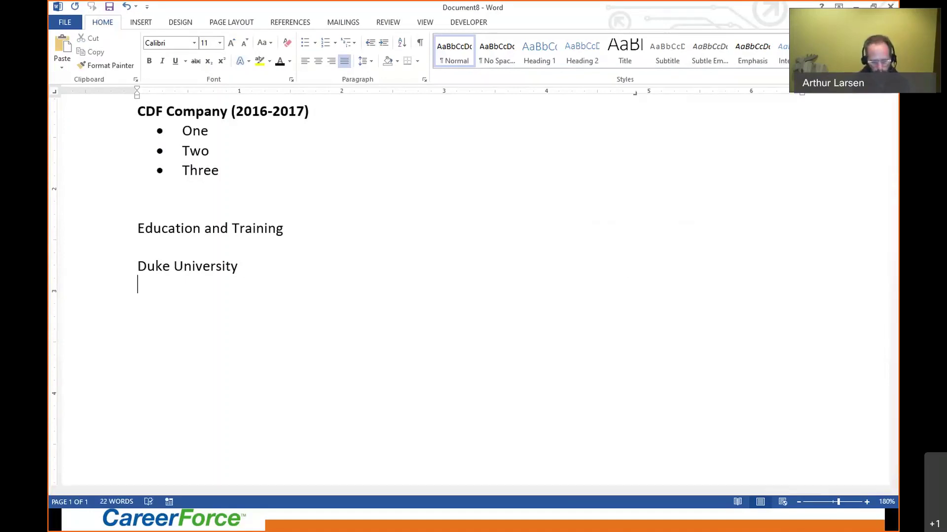
Enter "190 Credits towards Accounting Degree" on the line below Duke University.
type("190 Cr")
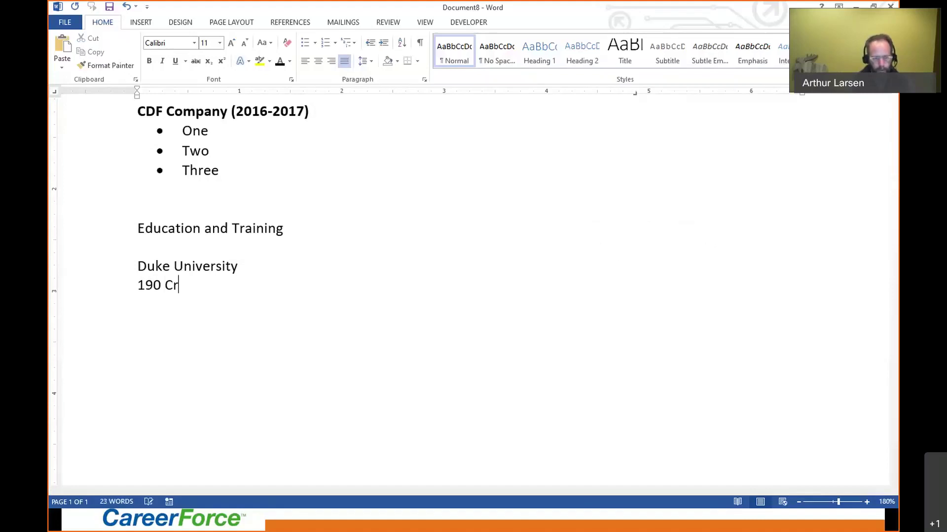
type("edits toward")
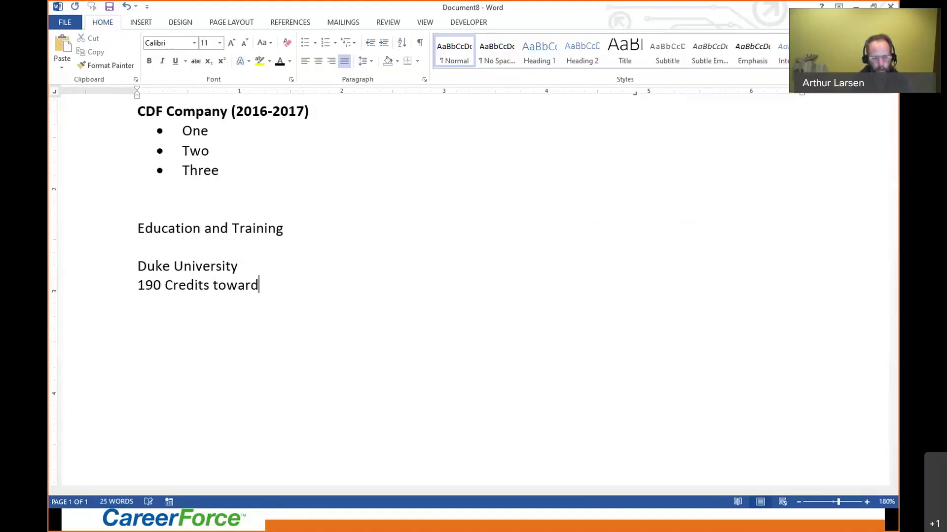
type("s Account")
key("BackSpace")
type("nting Degfr")
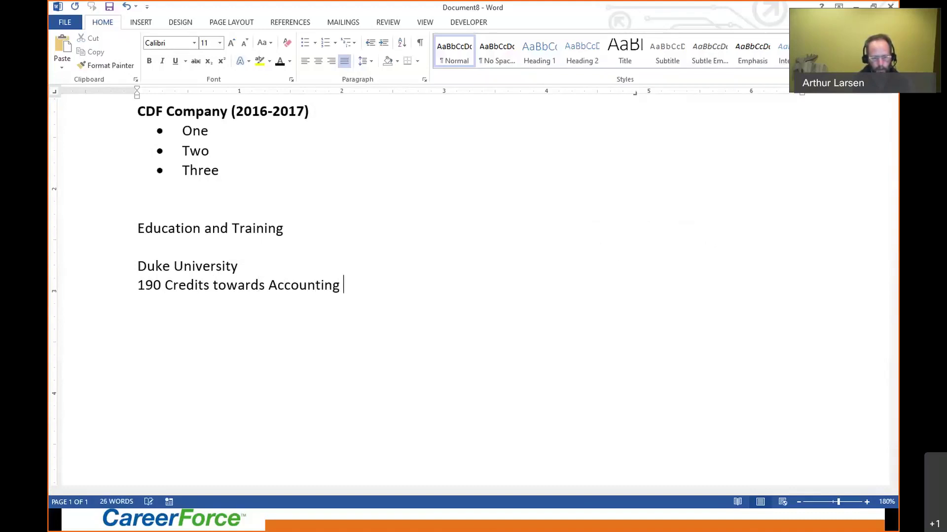
key("BackSpace")
key("BackSpace")
type("ree")
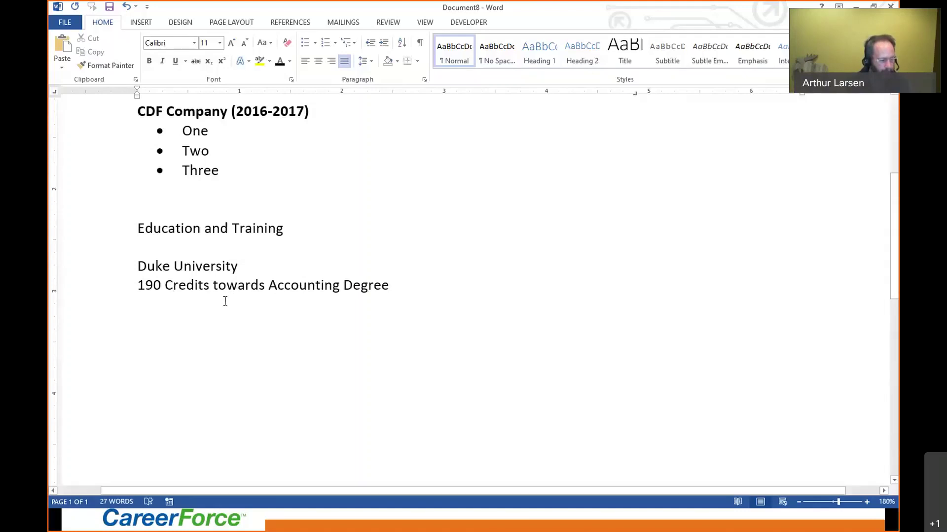
Add blank lines below the credits entry with the last one left-aligned, and return to the Section 4 - Education presentation slide.
key("Return")
key("Return")
key("Return")
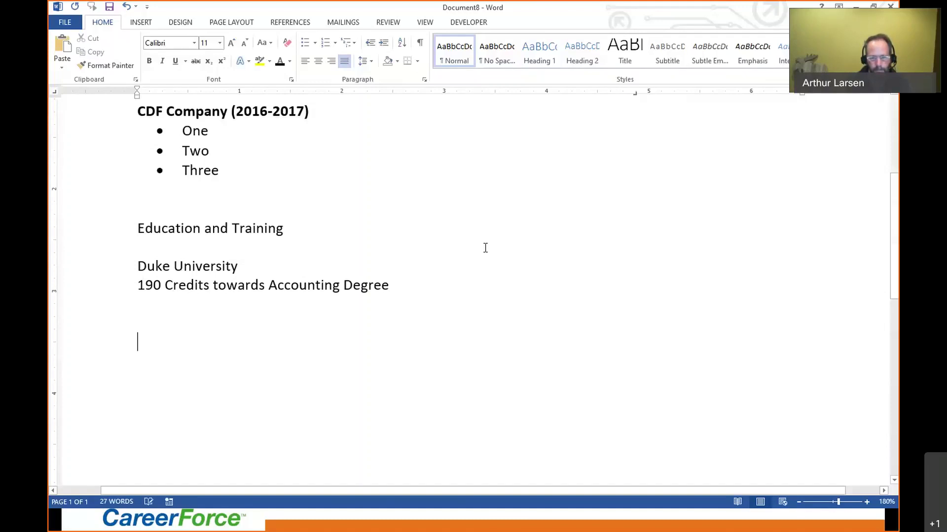
key("ctrl+l")
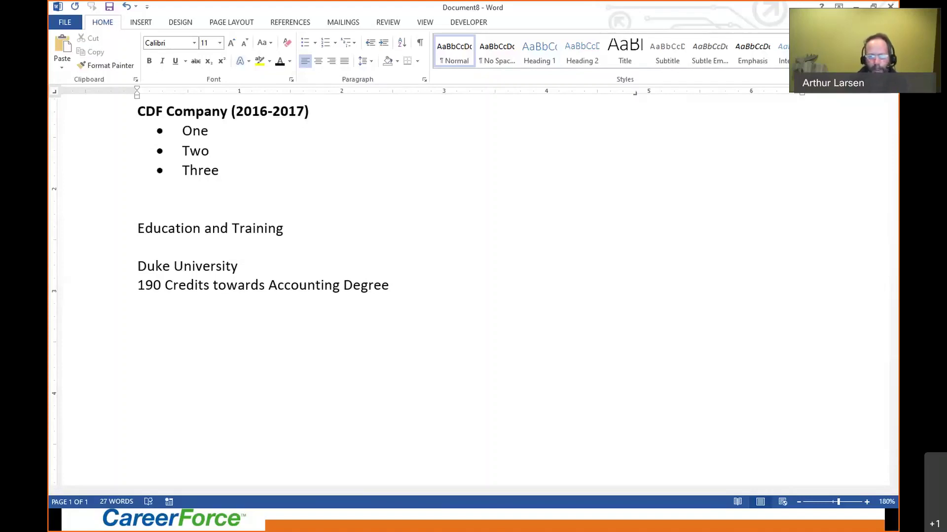
left_click(856, 6)
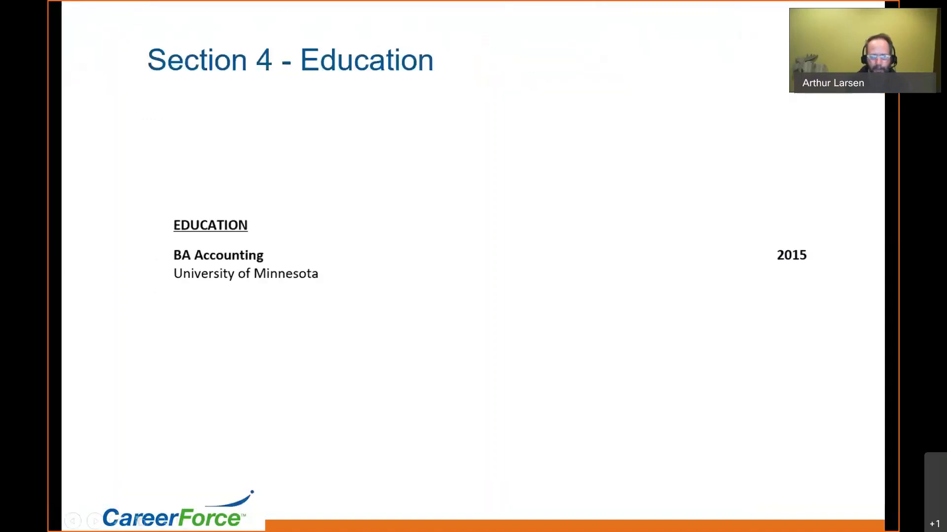